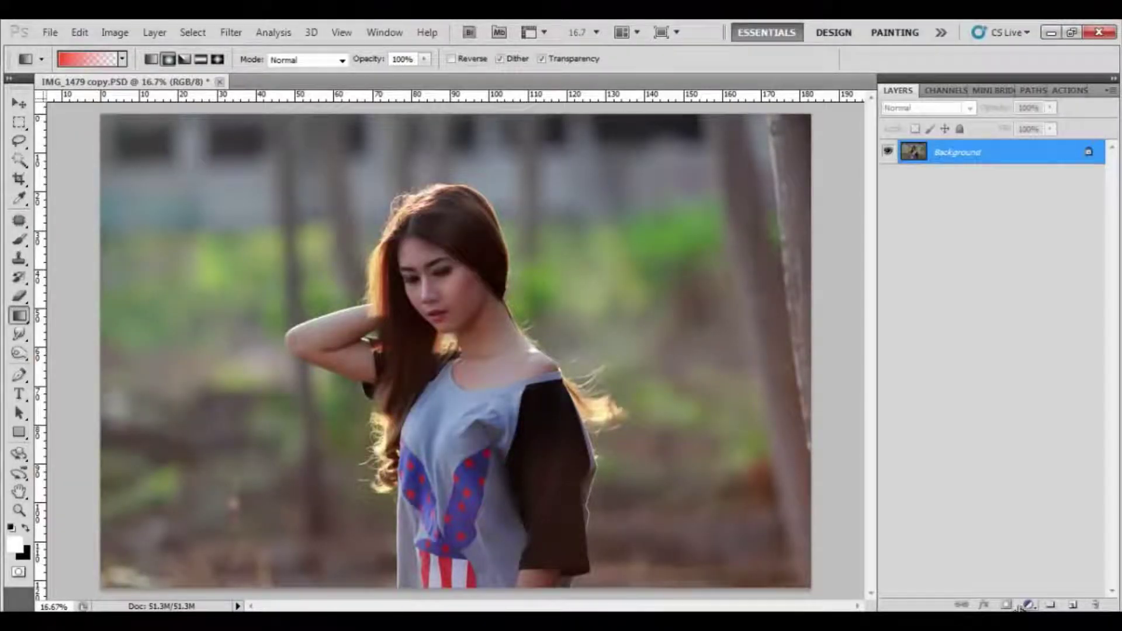
Add a Curves layer with a midtone point at Output 199, Input 168
left_click(1029, 605)
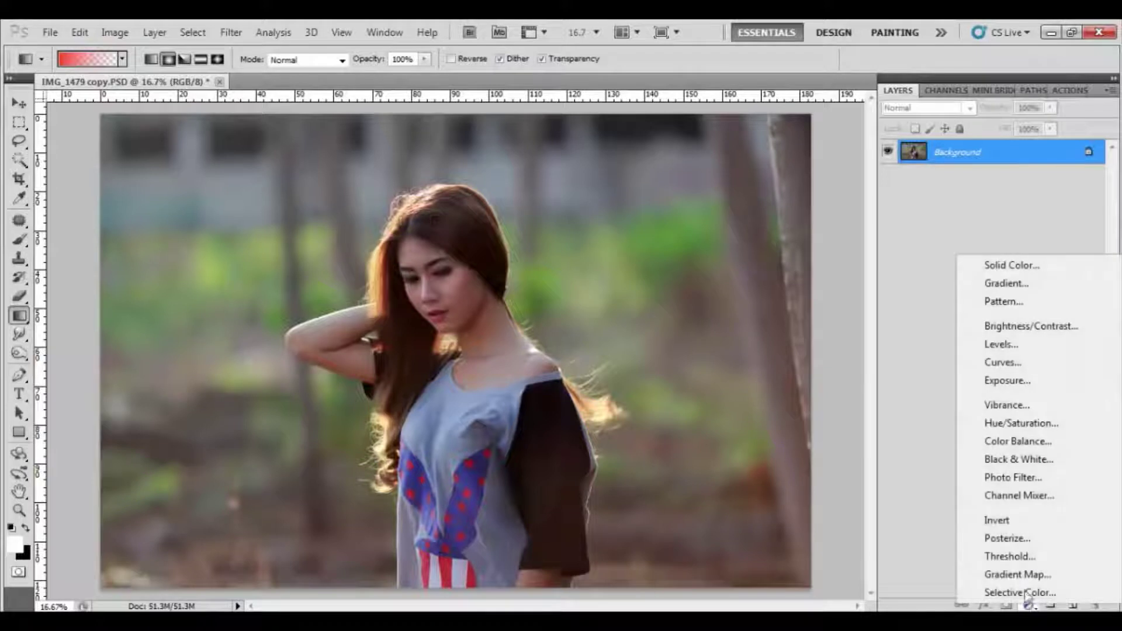
left_click(1041, 362)
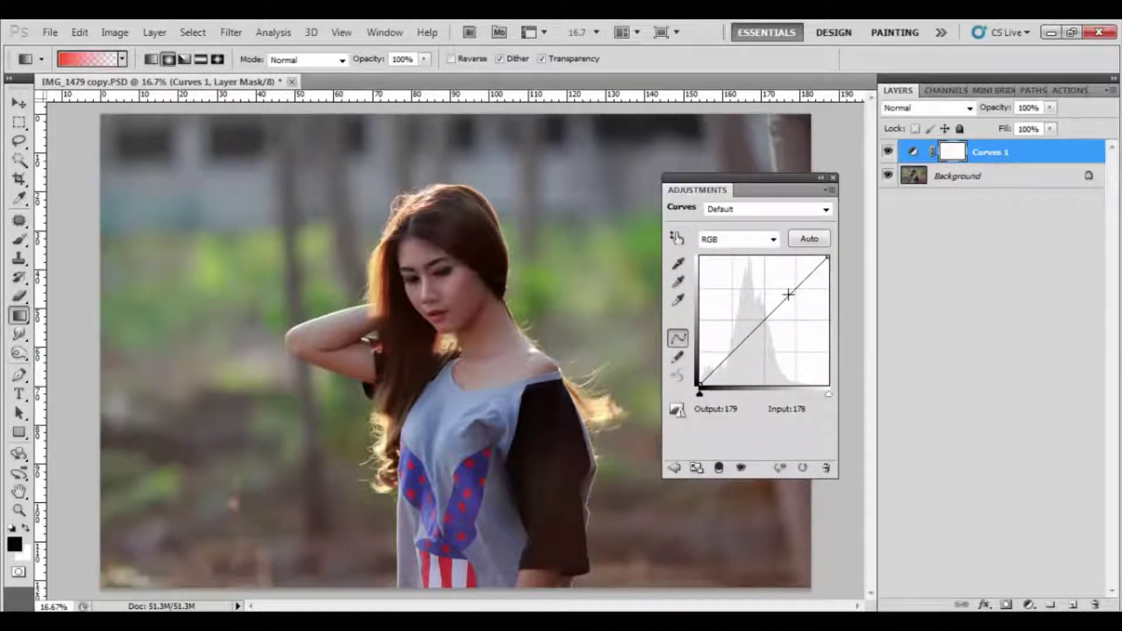
left_click_drag(788, 293, 785, 292)
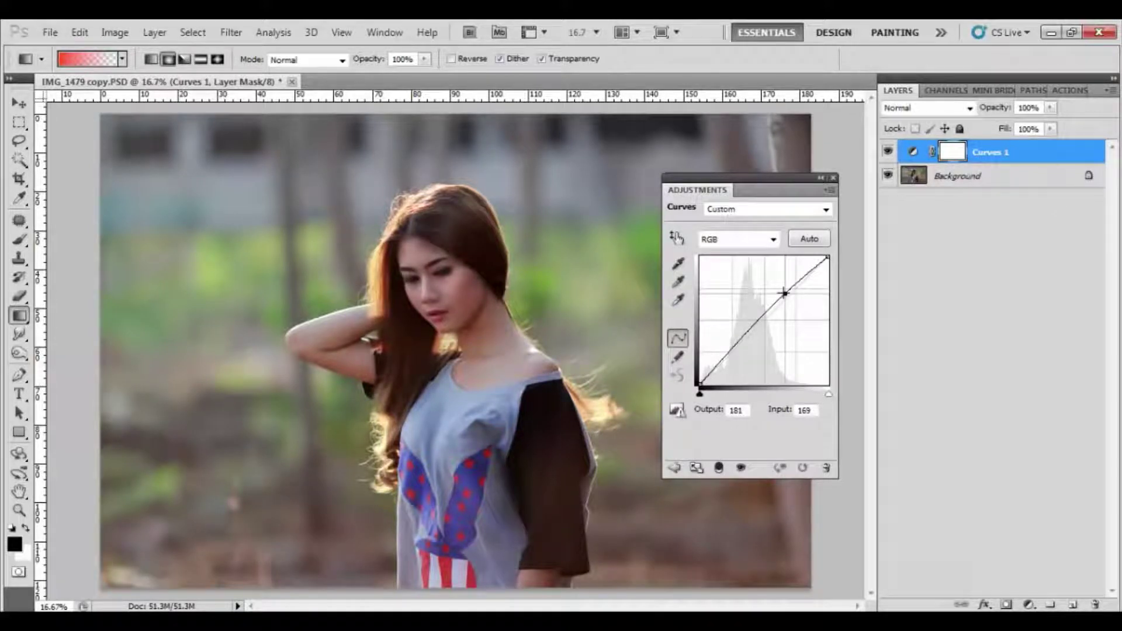
left_click_drag(785, 292, 781, 291)
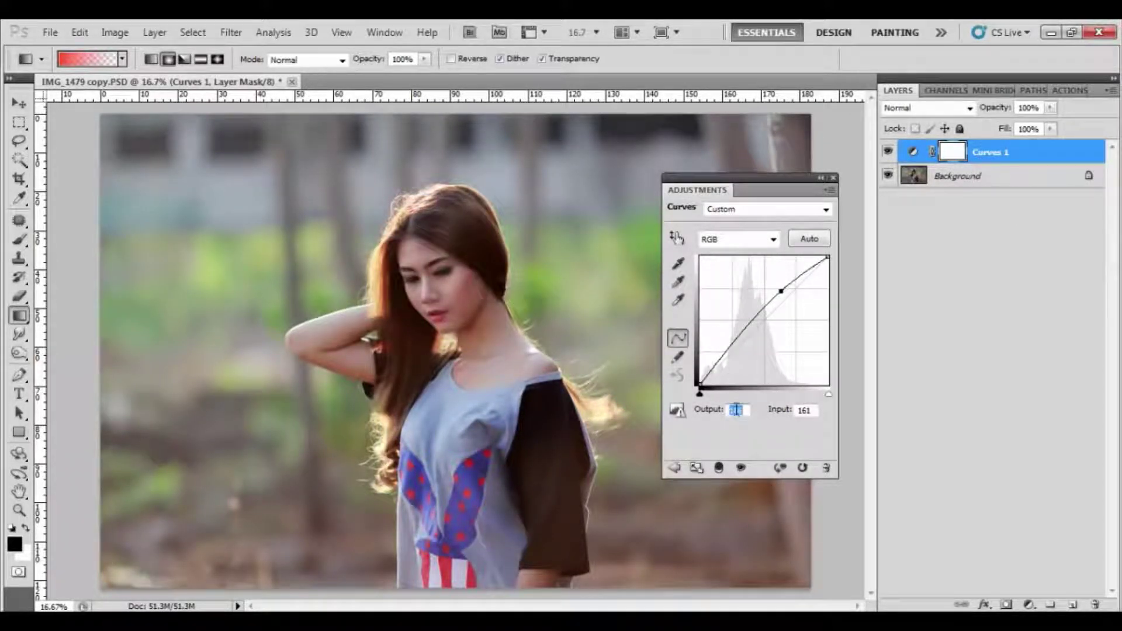
type("199")
left_click(804, 410)
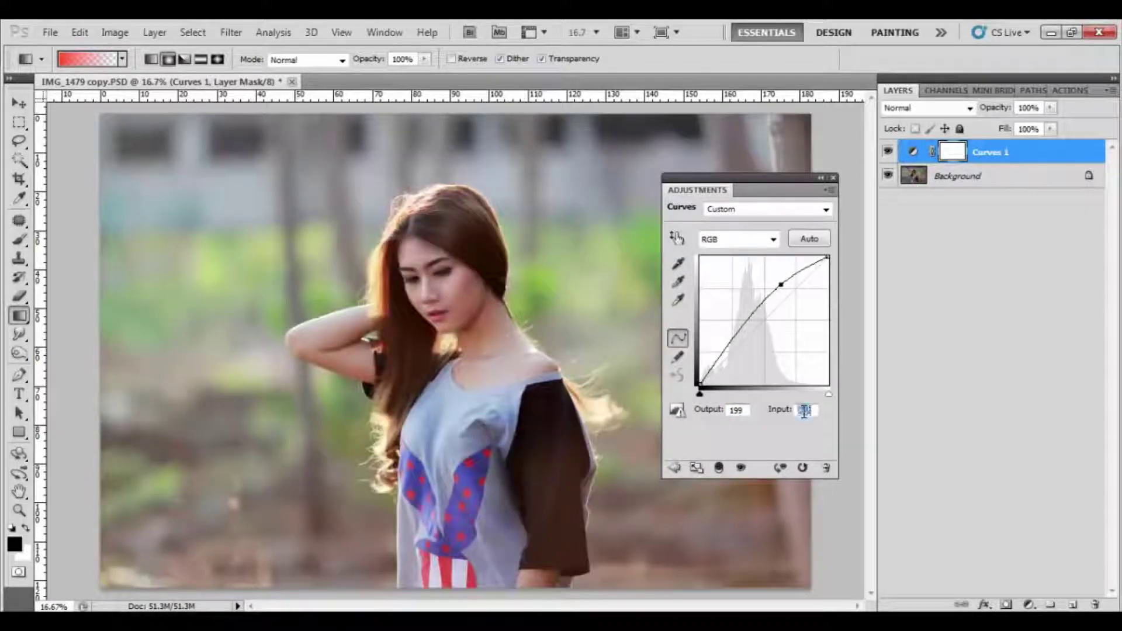
type("168")
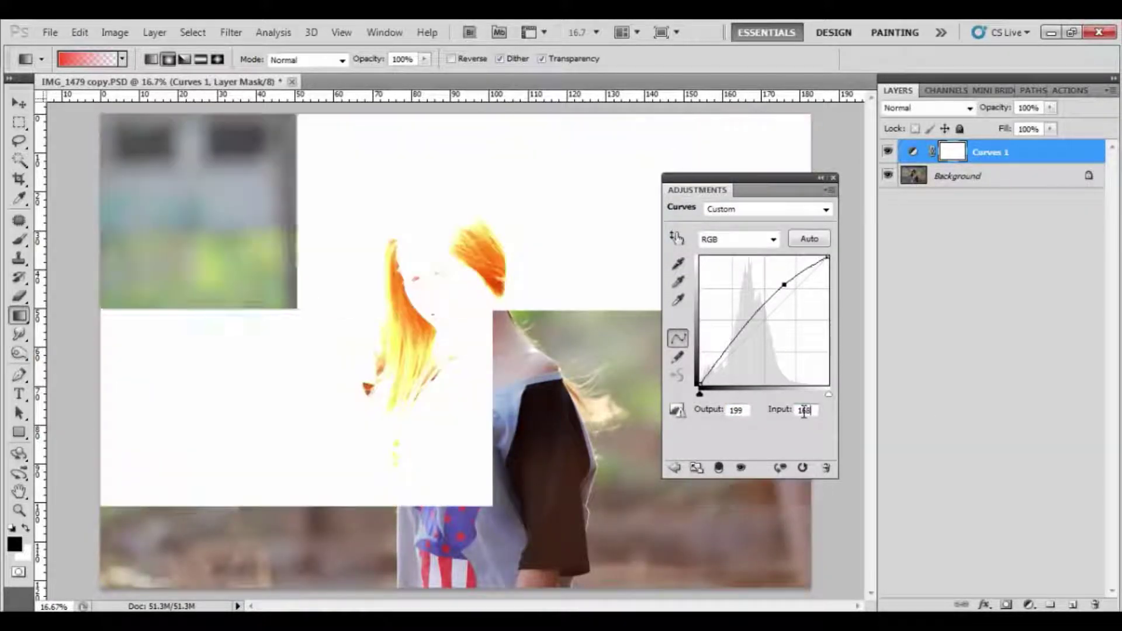
left_click(833, 177)
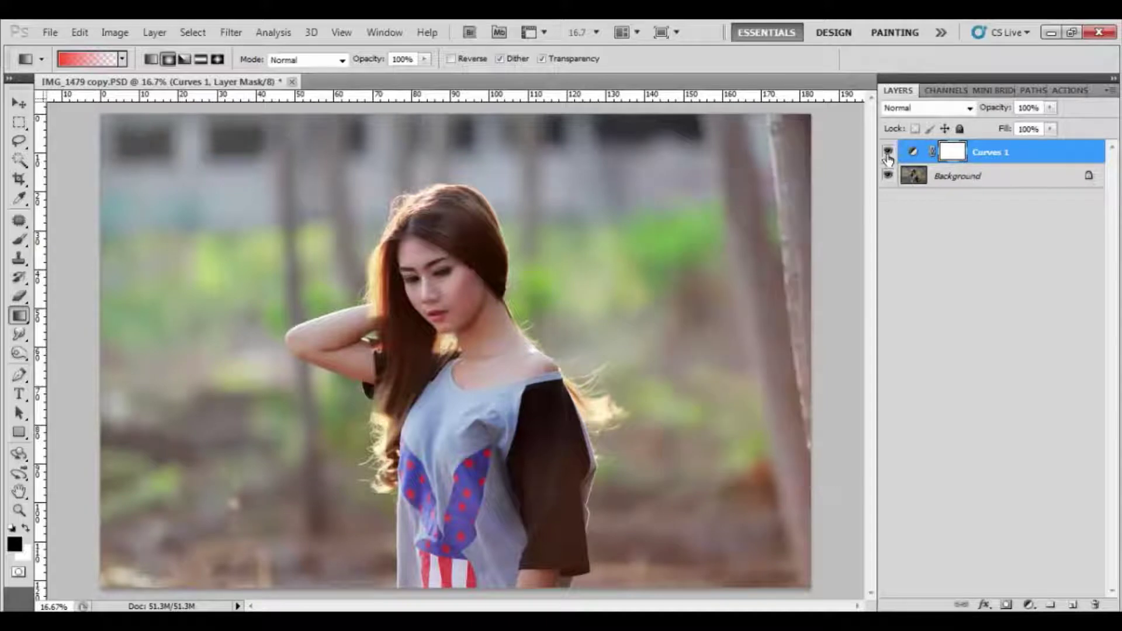
Toggle Curves 1 to compare, then delete its layer mask
left_click(888, 152)
left_click(889, 152)
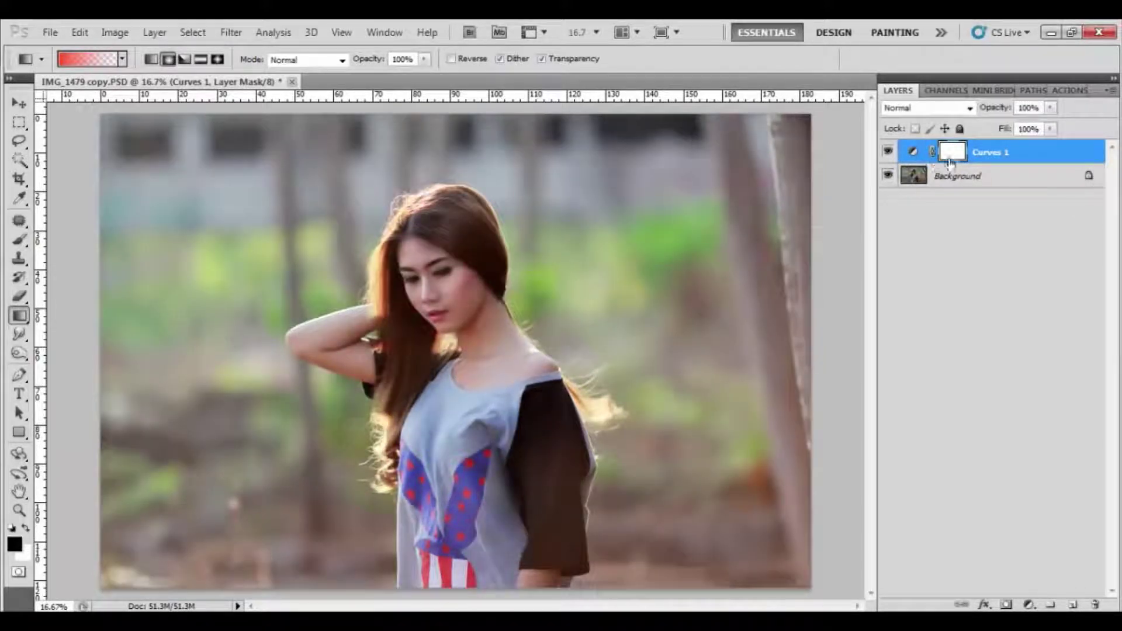
right_click(950, 155)
left_click(961, 192)
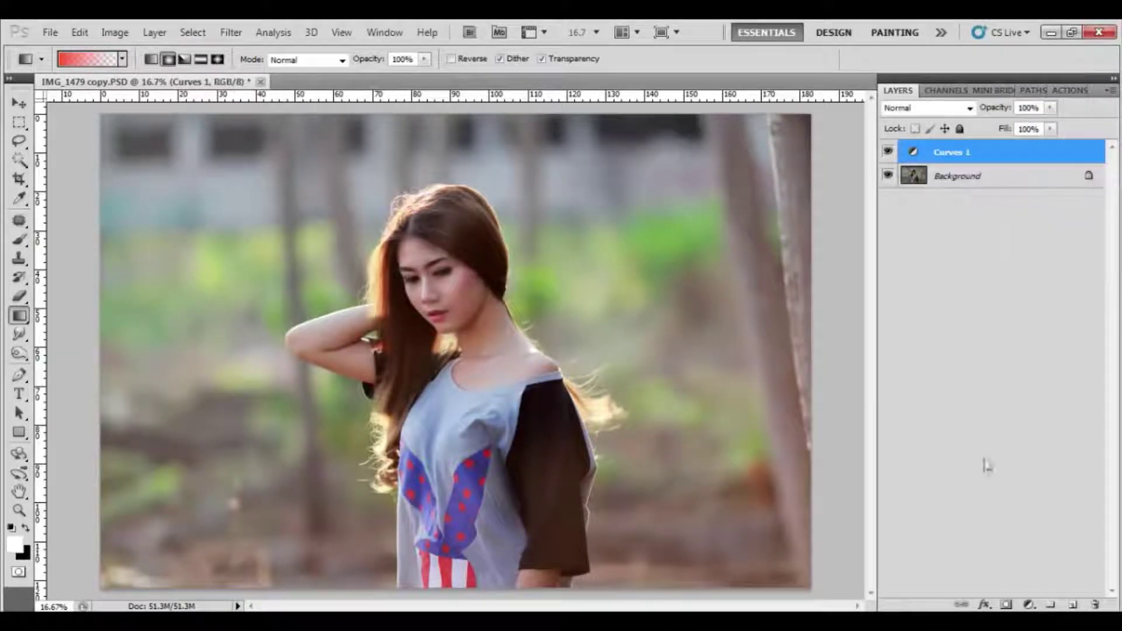
Add a black mask to Curves 1 and set the Brush to 60% opacity
left_click(1005, 605, "alt")
left_click(19, 239)
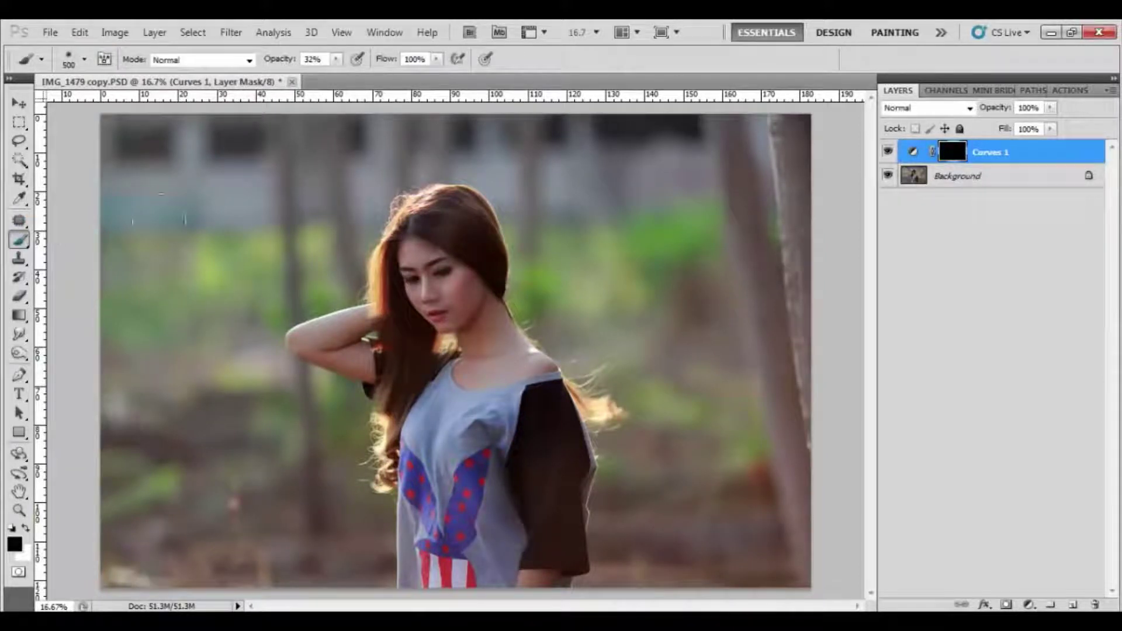
left_click(336, 59)
left_click_drag(338, 79, 362, 79)
Paint white on the mask over the face, chest and raised arm
mouse_move(427, 270)
left_mouse_down()
mouse_move(496, 346)
mouse_move(533, 368)
left_mouse_up()
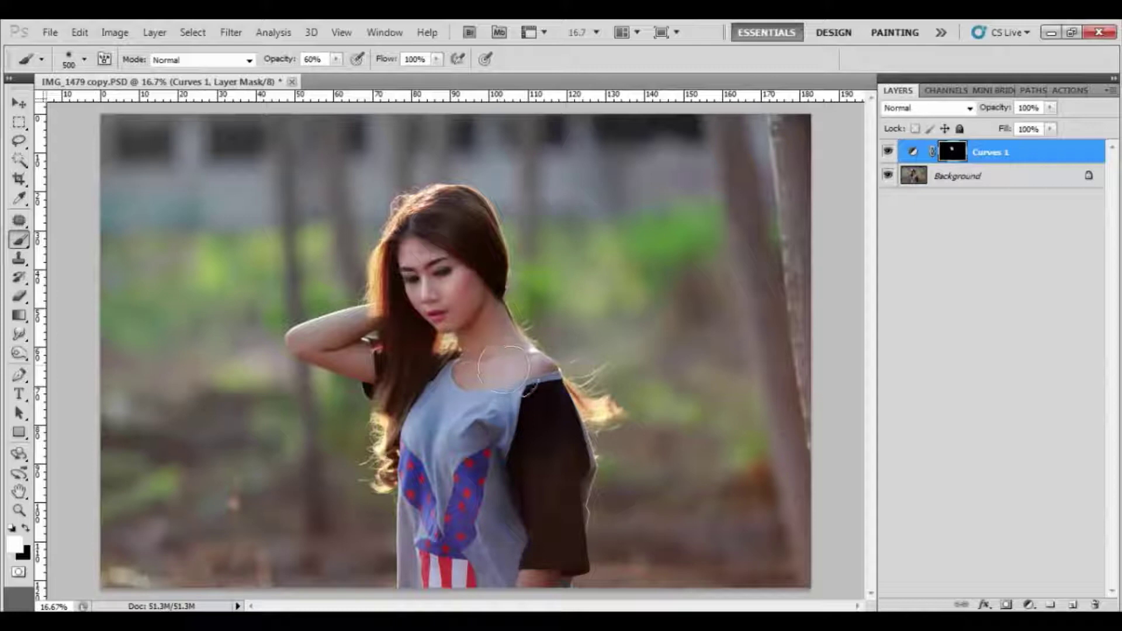
scroll(534, 368, "up", 2)
scroll(533, 377, "up", 1)
scroll(534, 377, "up", 1)
key("bracketleft")
key("bracketleft")
key("bracketleft")
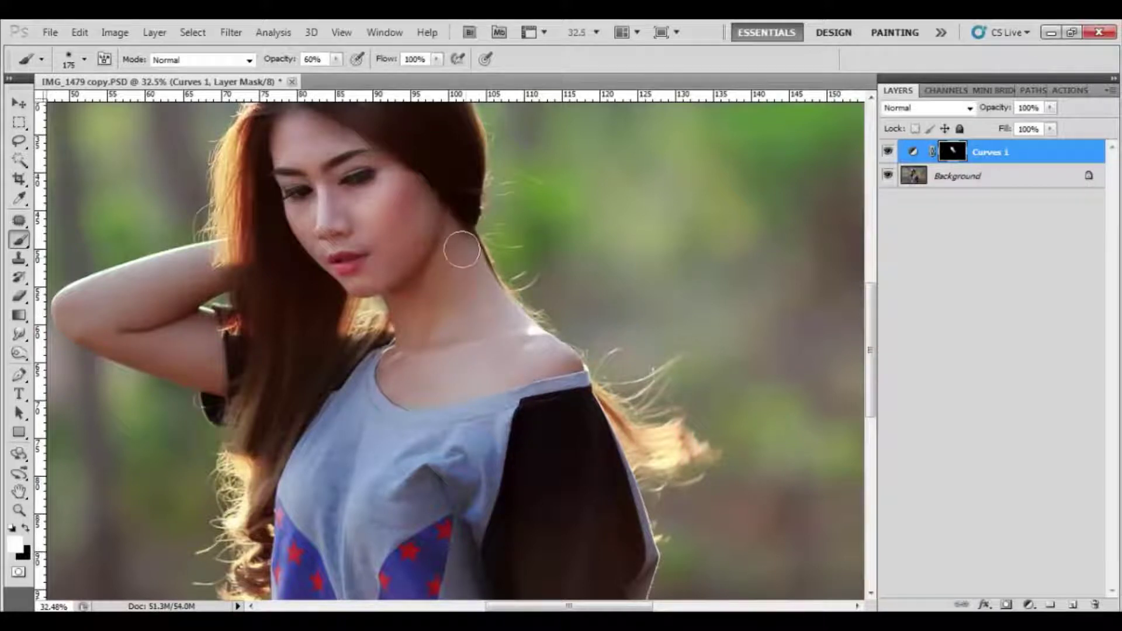
key("bracketright")
key("bracketright")
key("bracketright")
mouse_move(411, 351)
left_mouse_down()
mouse_move(507, 403)
mouse_move(509, 368)
mouse_move(376, 380)
mouse_move(318, 487)
mouse_move(341, 415)
mouse_move(409, 362)
mouse_move(409, 280)
left_mouse_up()
key("bracketleft")
key("bracketleft")
mouse_move(229, 270)
left_mouse_down()
mouse_move(188, 263)
mouse_move(78, 306)
mouse_move(205, 359)
mouse_move(164, 318)
mouse_move(170, 283)
mouse_move(229, 257)
mouse_move(180, 277)
left_mouse_up()
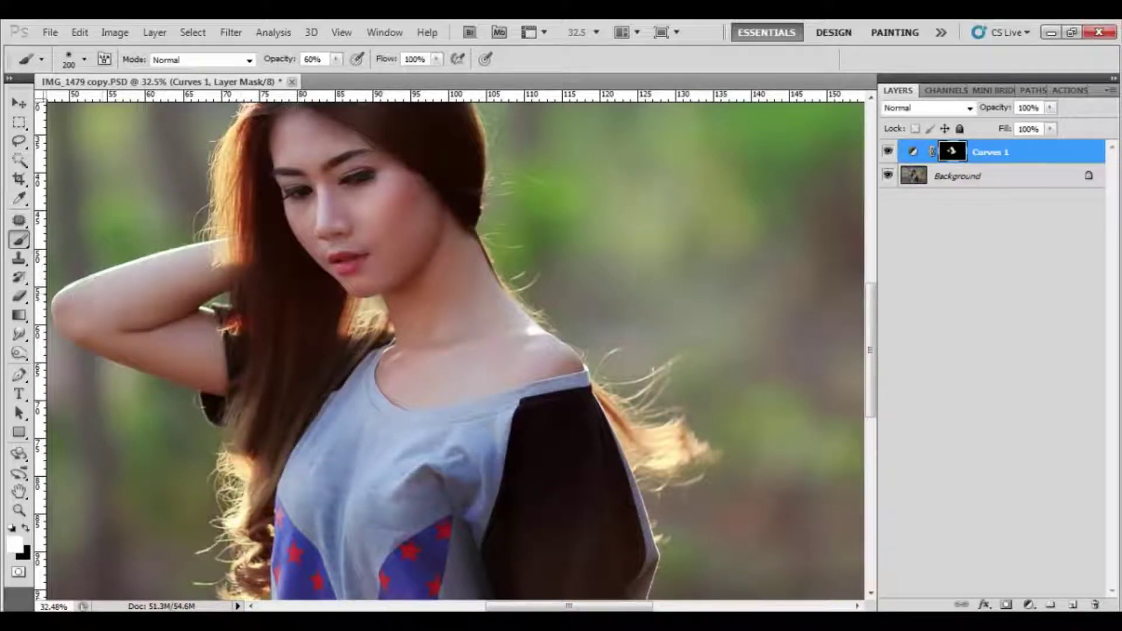
Continue revealing the brightening over the arm and shirt with a larger brush
left_click_drag(221, 360, 177, 322)
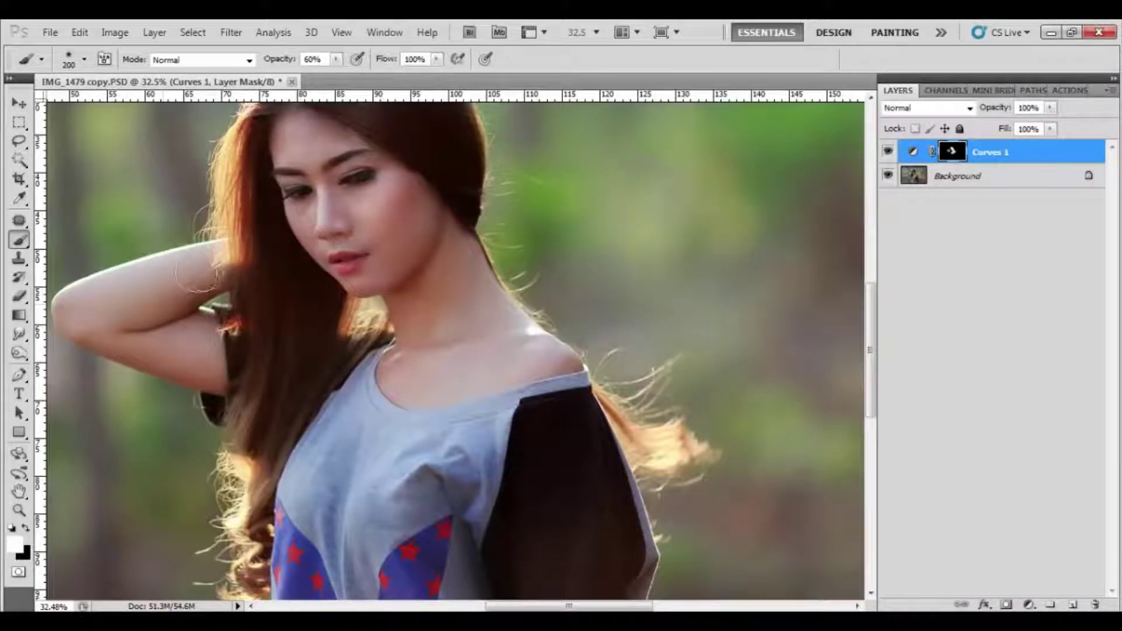
scroll(301, 275, "down", 2, "alt")
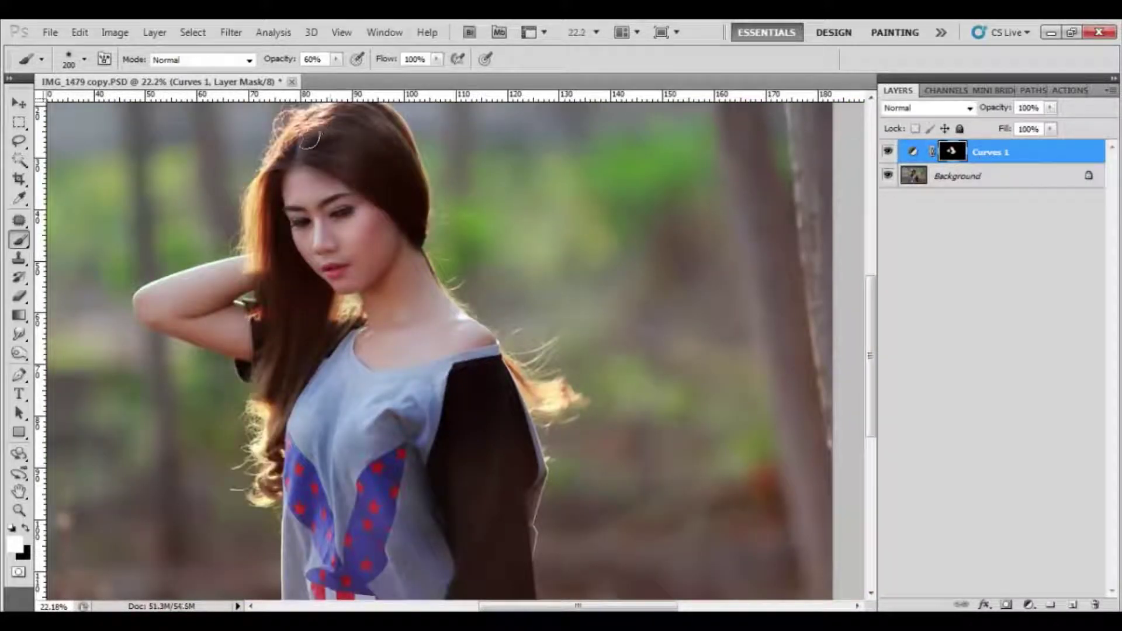
key("bracketright")
scroll(357, 169, "down", 1, "alt")
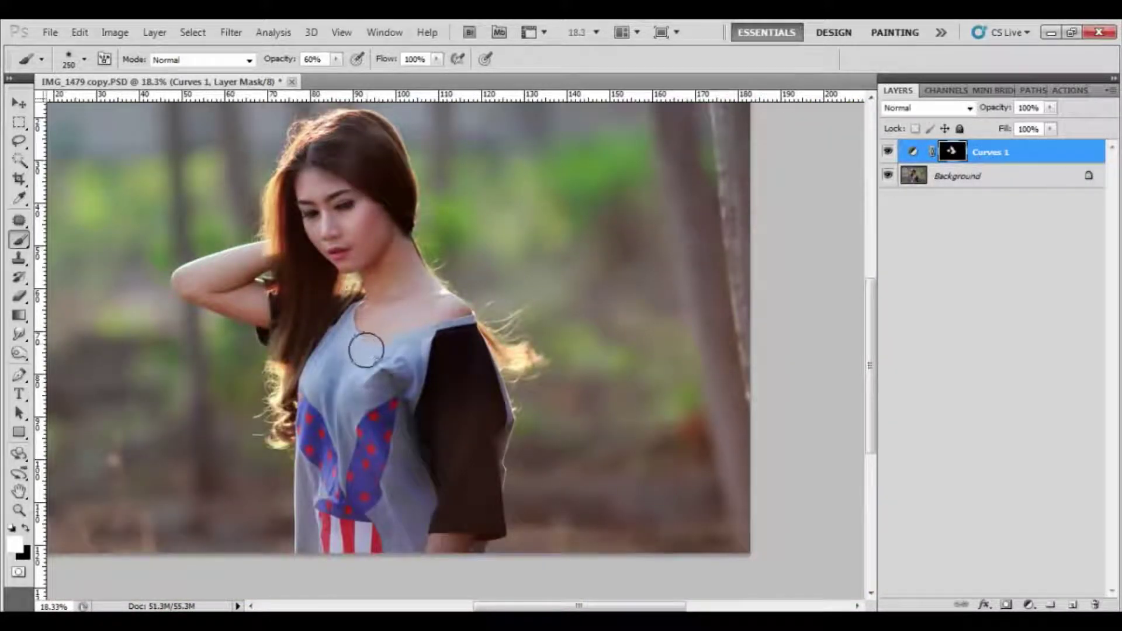
key("bracketright")
key("bracketright")
key("bracketright")
key("bracketright")
key("bracketright")
key("bracketright")
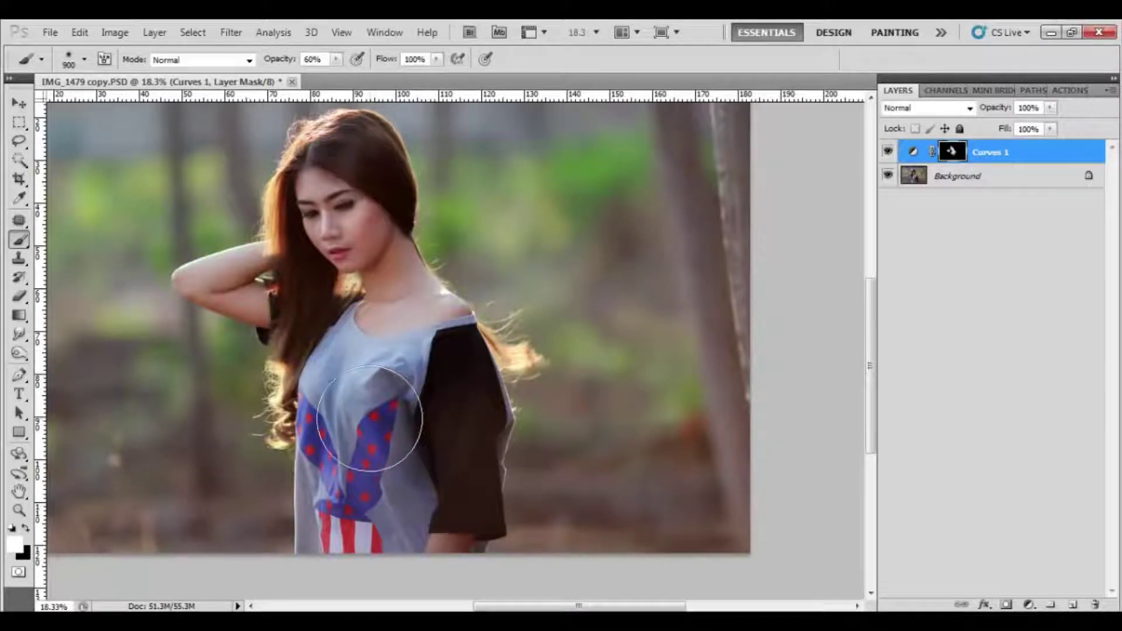
left_click_drag(401, 489, 459, 431)
key("bracketleft")
key("bracketleft")
key("bracketleft")
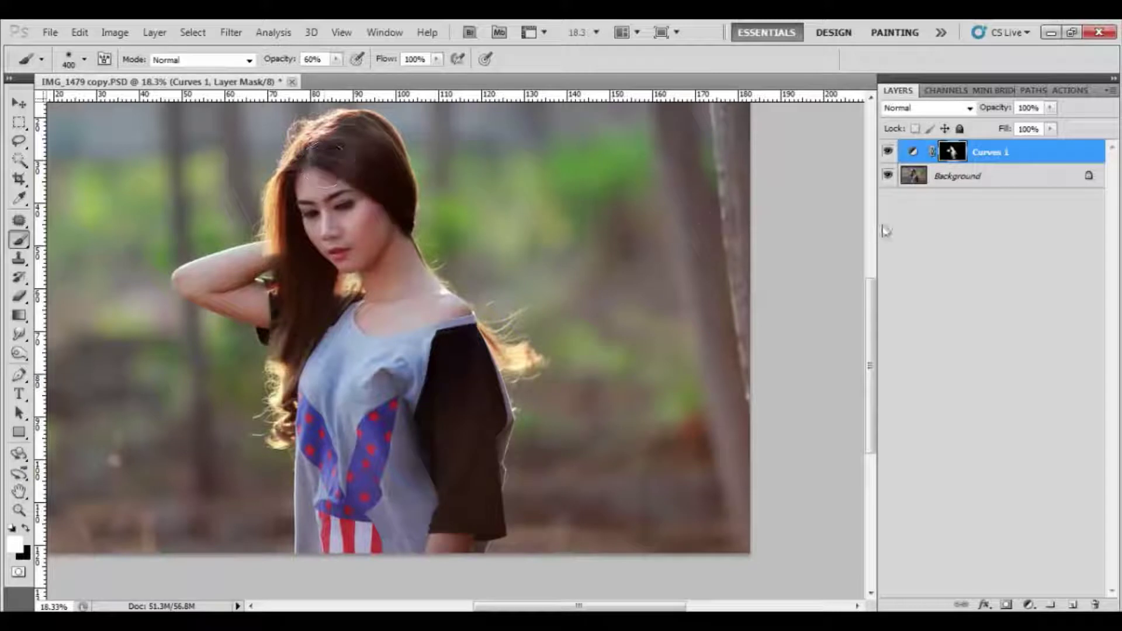
Zoom out and toggle Curves 1 to compare the masked brightening
key("ctrl+minus")
left_click(888, 152)
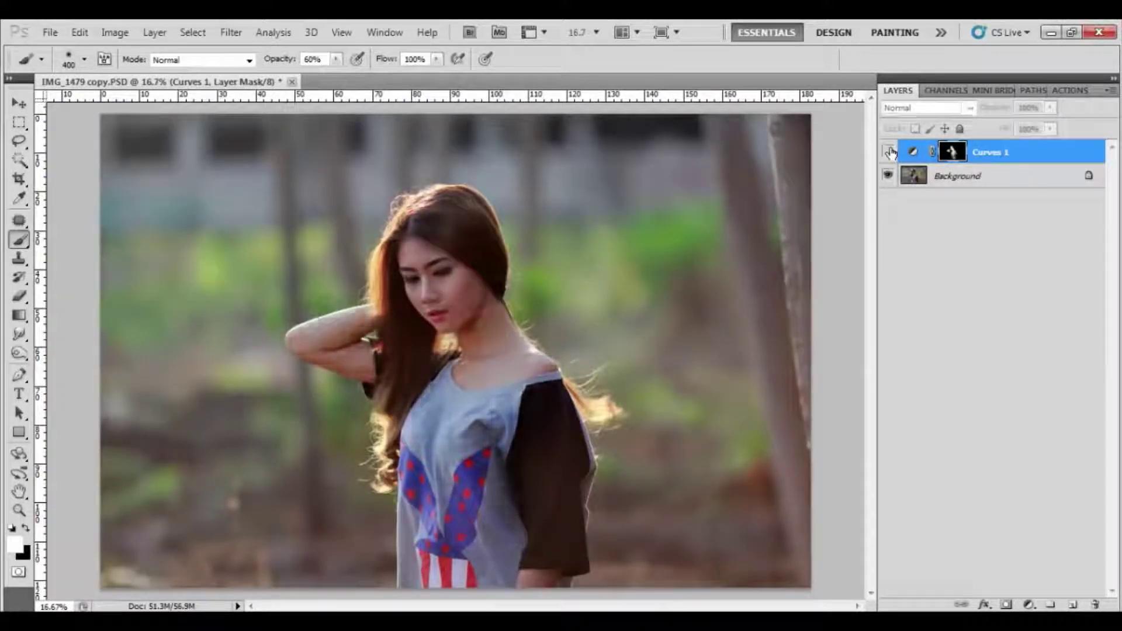
left_click(889, 153)
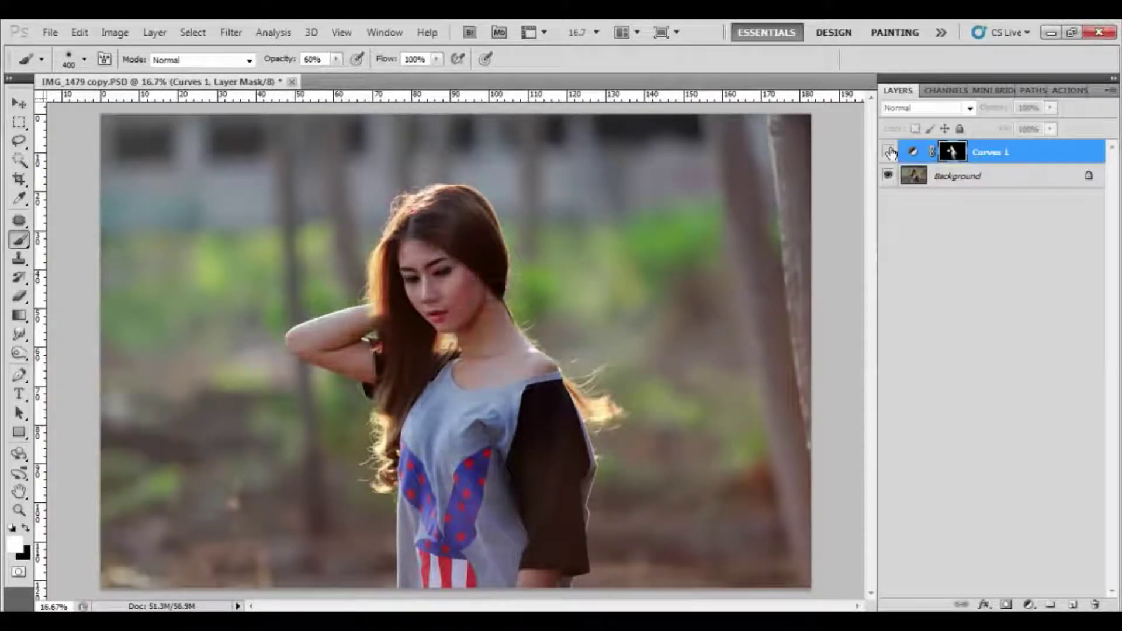
left_click(889, 152)
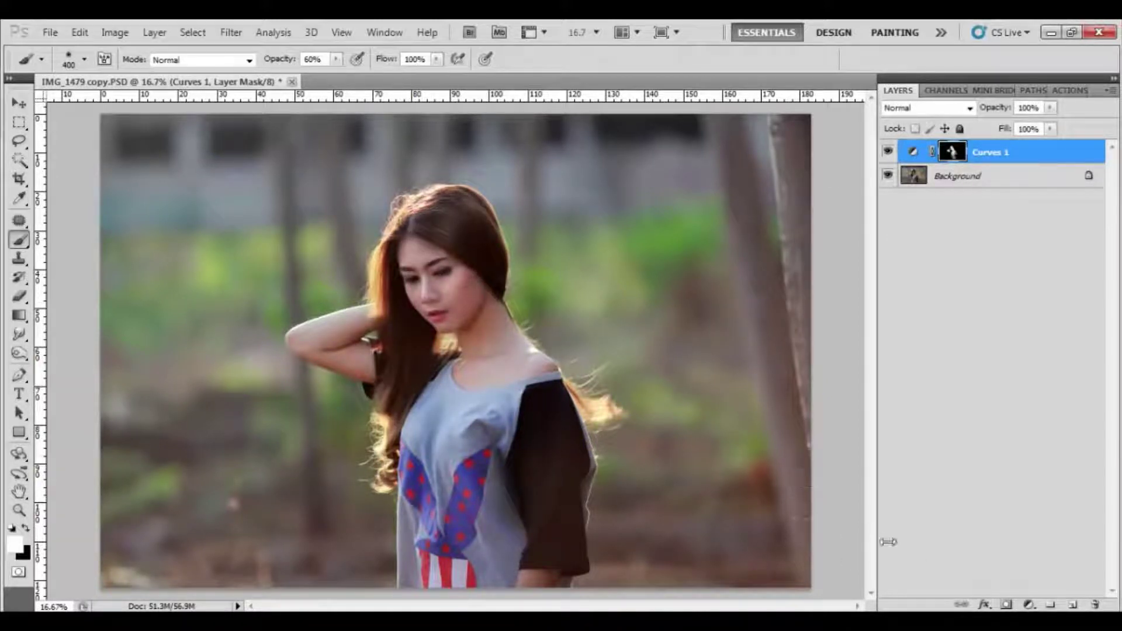
Add a Selective Color layer with Yellows at Cyan -100, Yellow +100, Black -20
left_click(1030, 604)
left_click(1026, 587)
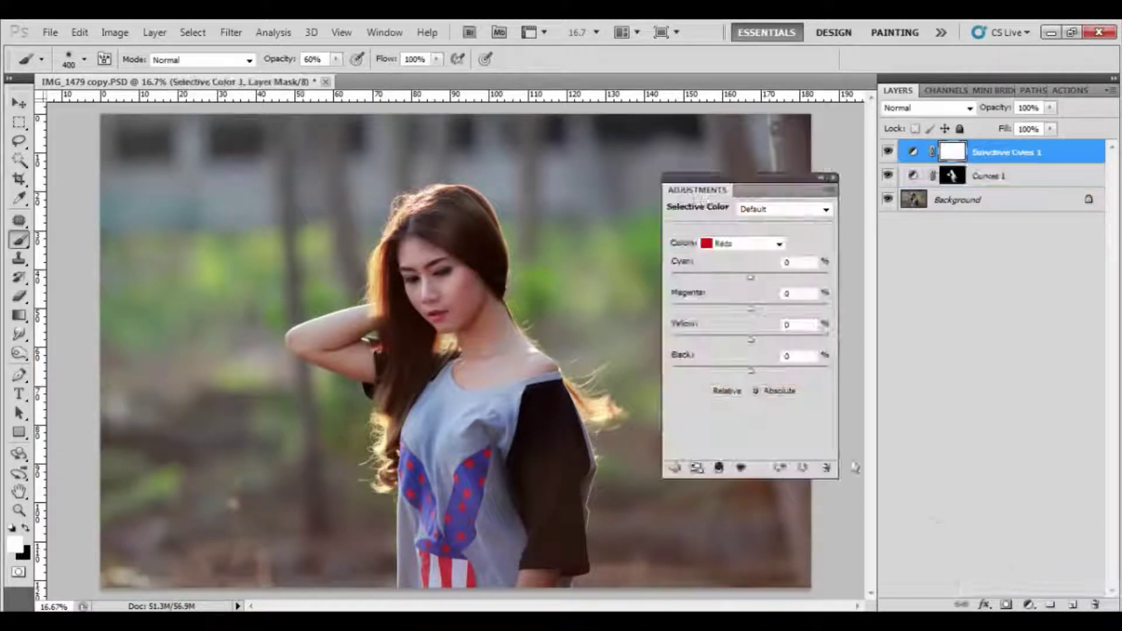
left_click(760, 255)
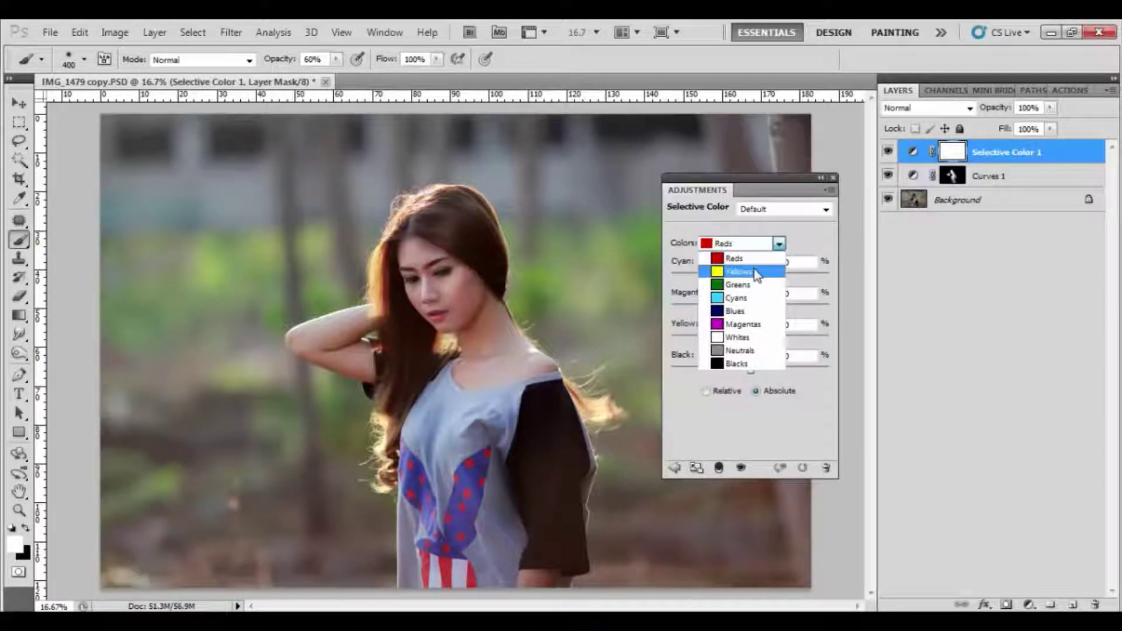
left_click(755, 268)
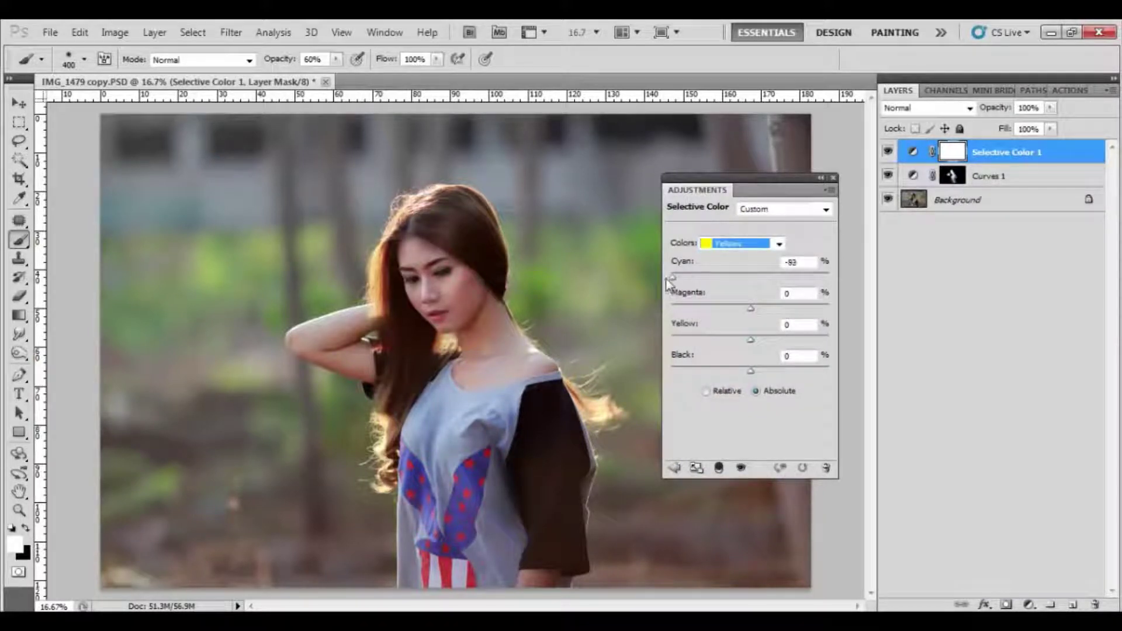
left_click_drag(752, 278, 672, 277)
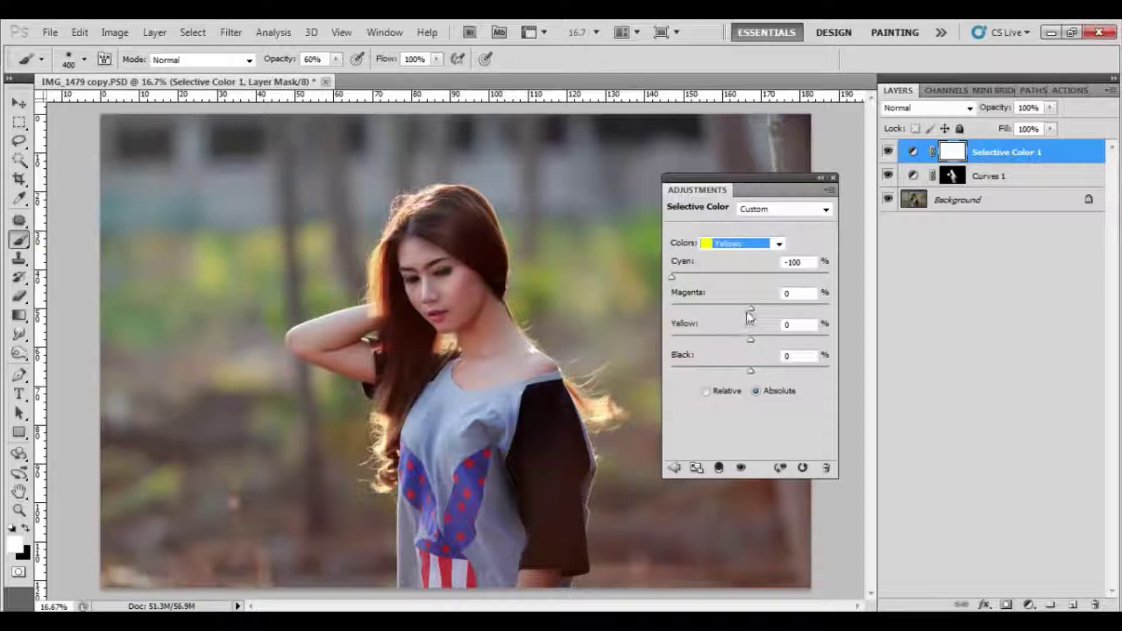
left_click_drag(748, 310, 770, 342)
left_click_drag(735, 369, 730, 369)
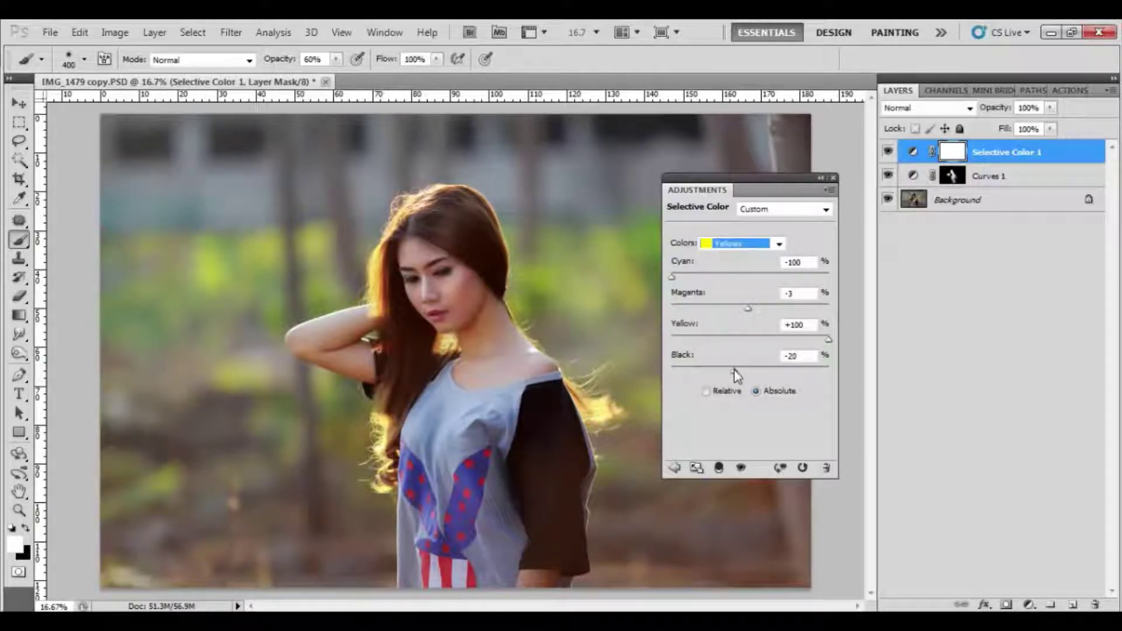
Set Greens to Magenta +100 and Yellow -83, then toggle the layer to compare
left_click(778, 243)
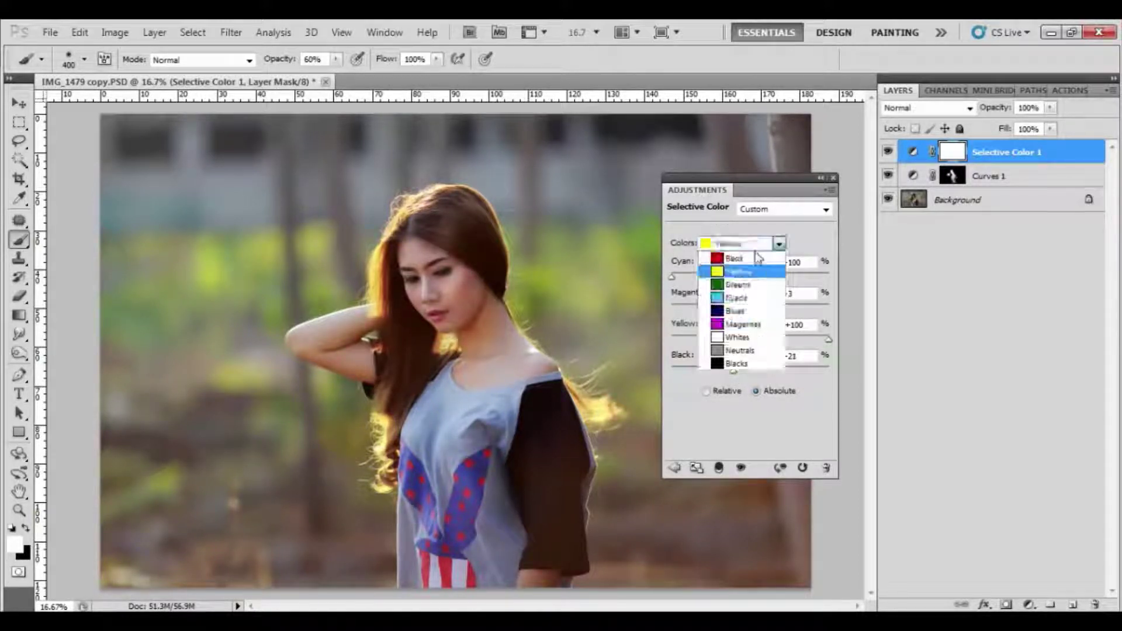
left_click(753, 287)
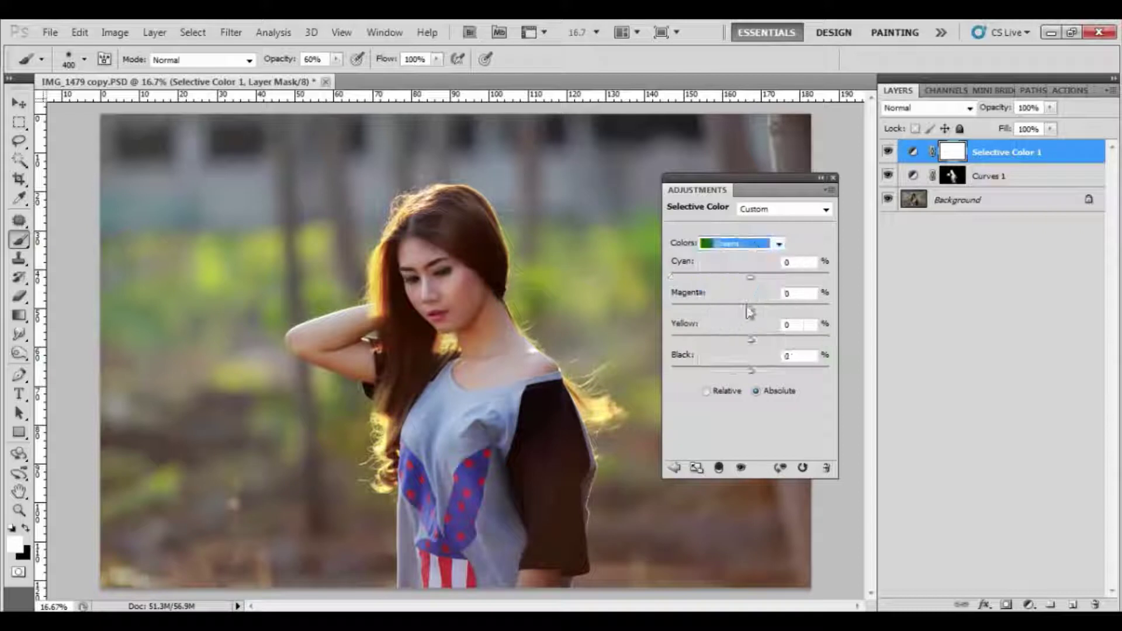
left_click_drag(826, 316, 846, 310)
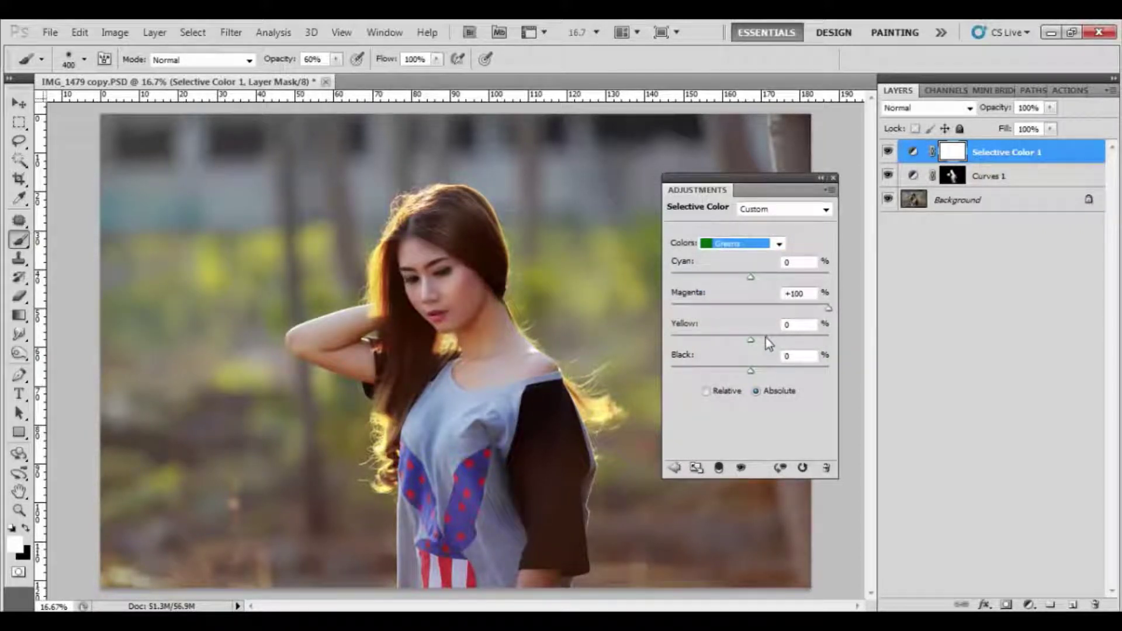
mouse_move(751, 339)
left_mouse_down()
mouse_move(662, 344)
mouse_move(832, 353)
left_mouse_up()
left_click(833, 177)
left_click(887, 153)
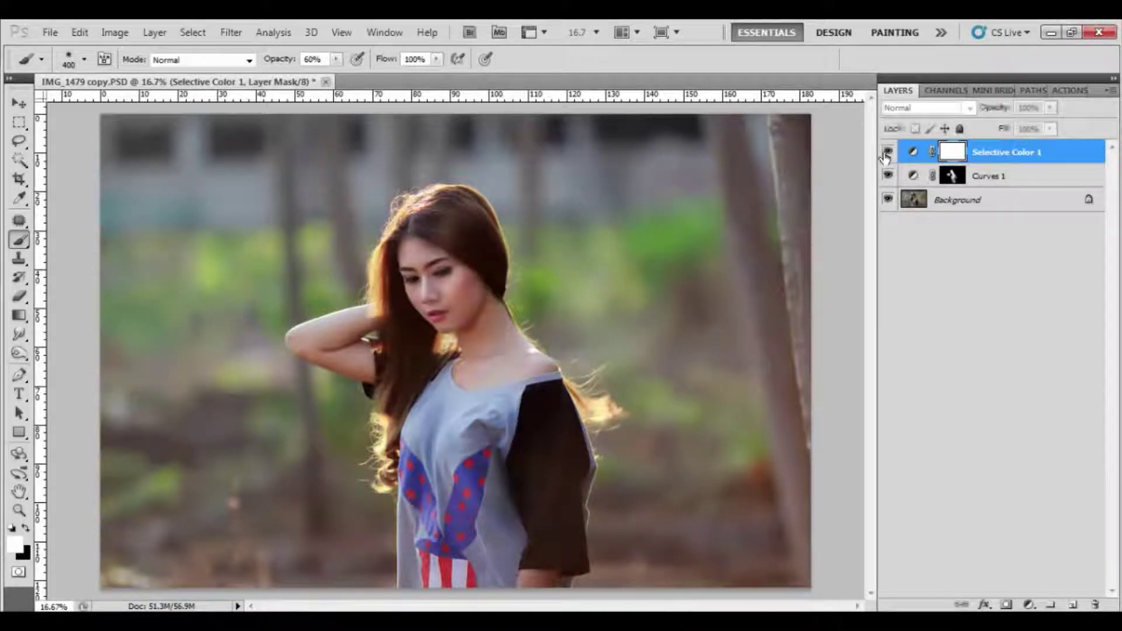
Paint black on the Selective Color 1 mask over the neck, face and shirt
left_click(887, 153)
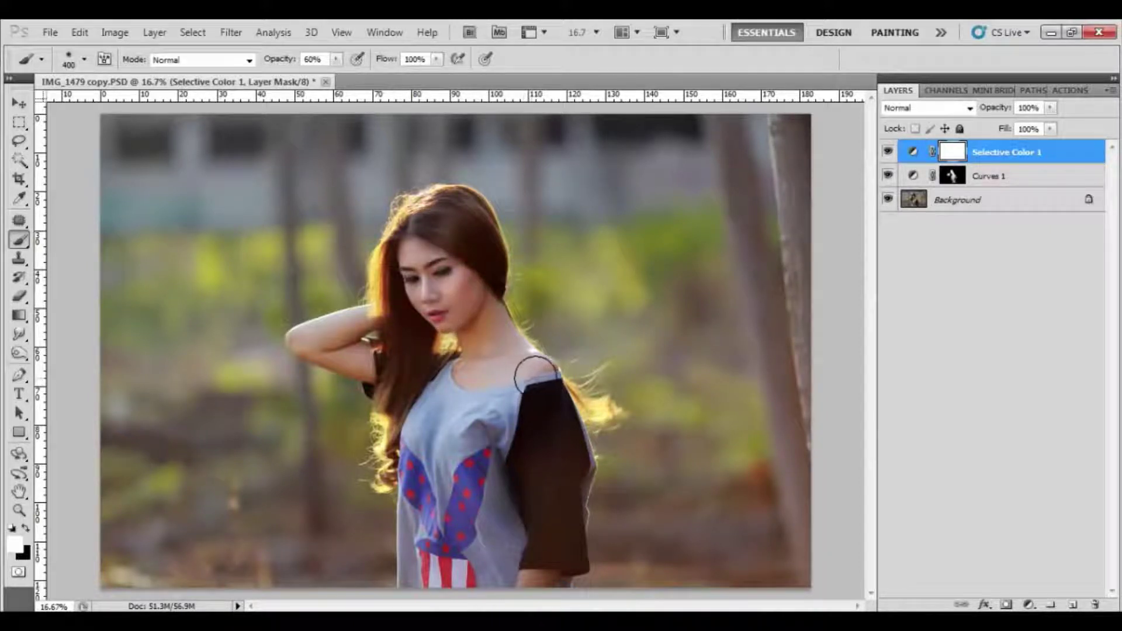
key("x")
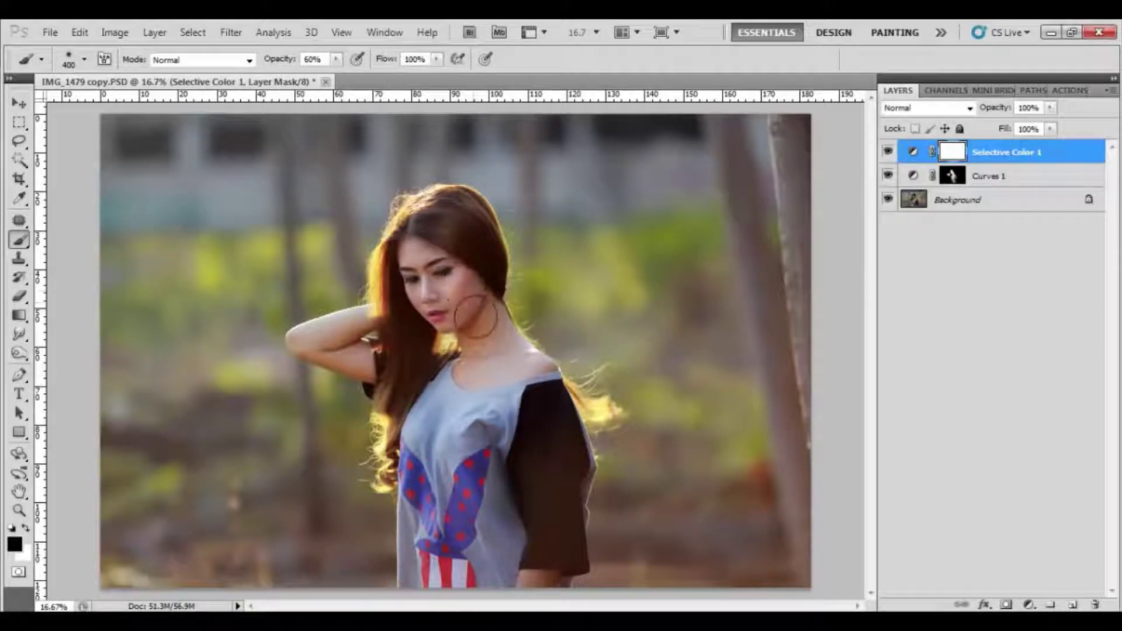
left_click_drag(487, 356, 501, 371)
mouse_move(421, 228)
left_mouse_down()
mouse_move(450, 213)
mouse_move(480, 262)
left_mouse_up()
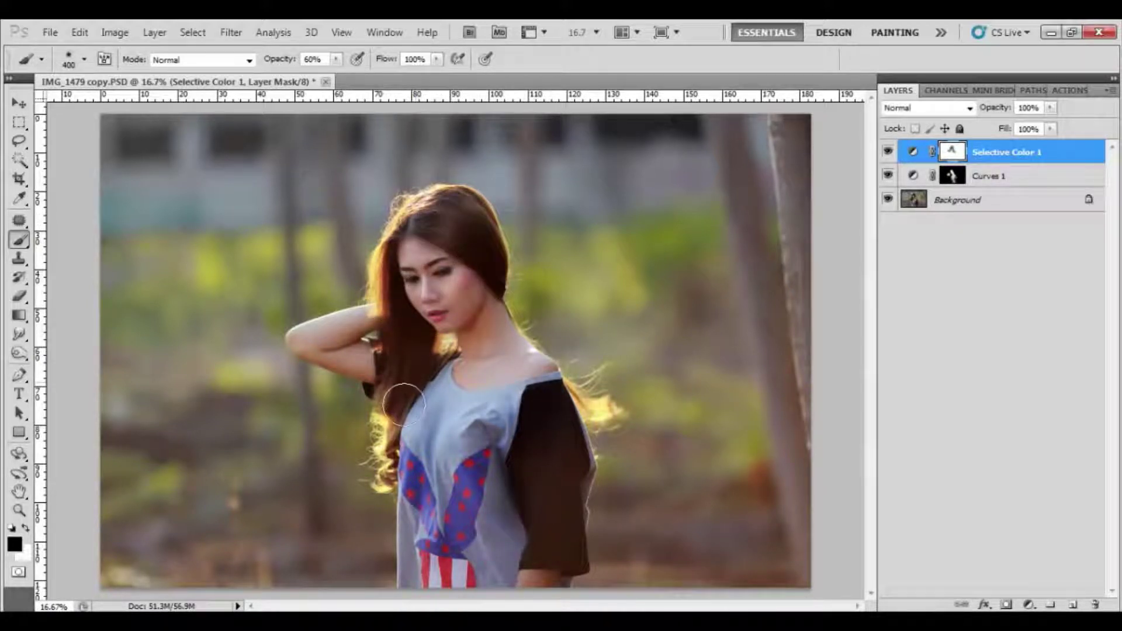
mouse_move(442, 348)
left_mouse_down()
mouse_move(410, 424)
mouse_move(789, 463)
left_mouse_up()
Add a Gradient Fill layer with a near-black to transparent gradient
left_click(1028, 604)
left_click(1013, 282)
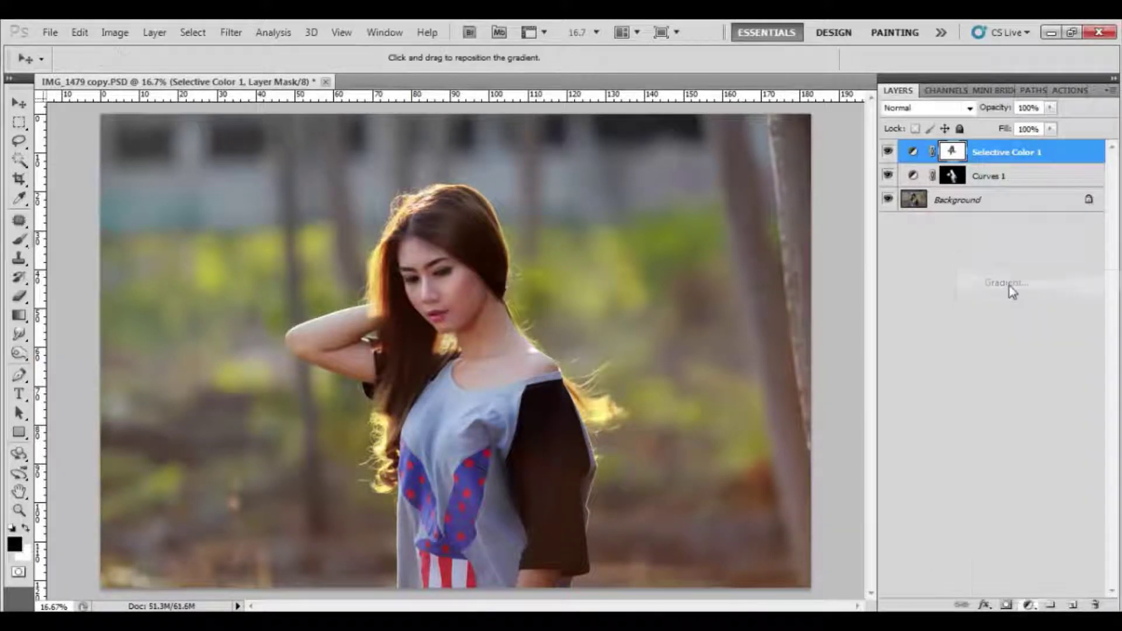
left_click(138, 205)
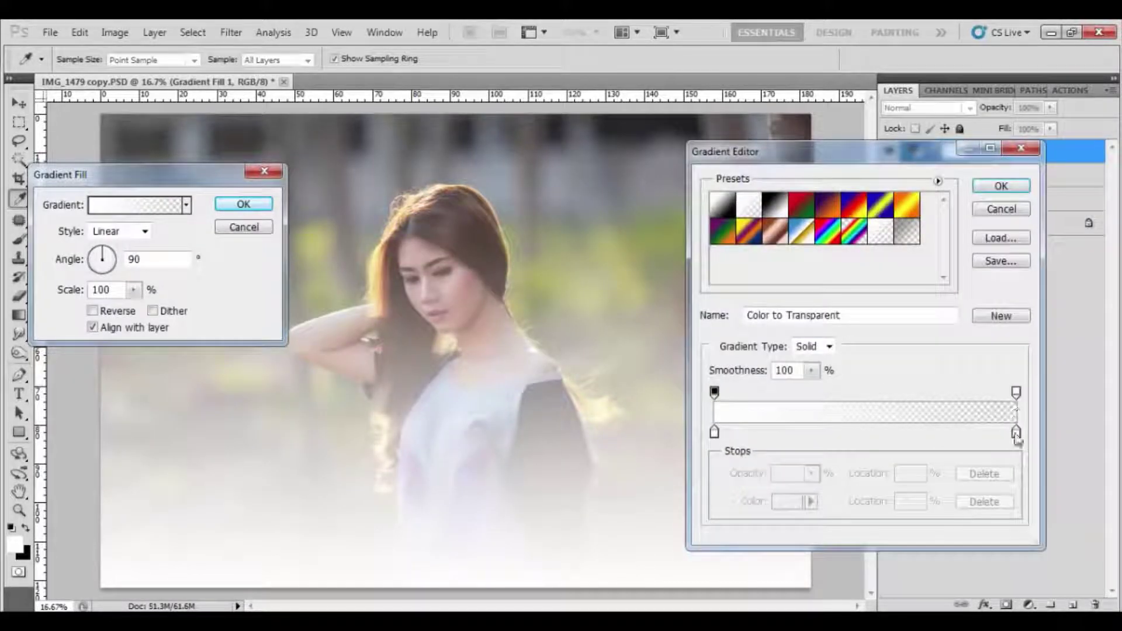
left_click(1016, 432)
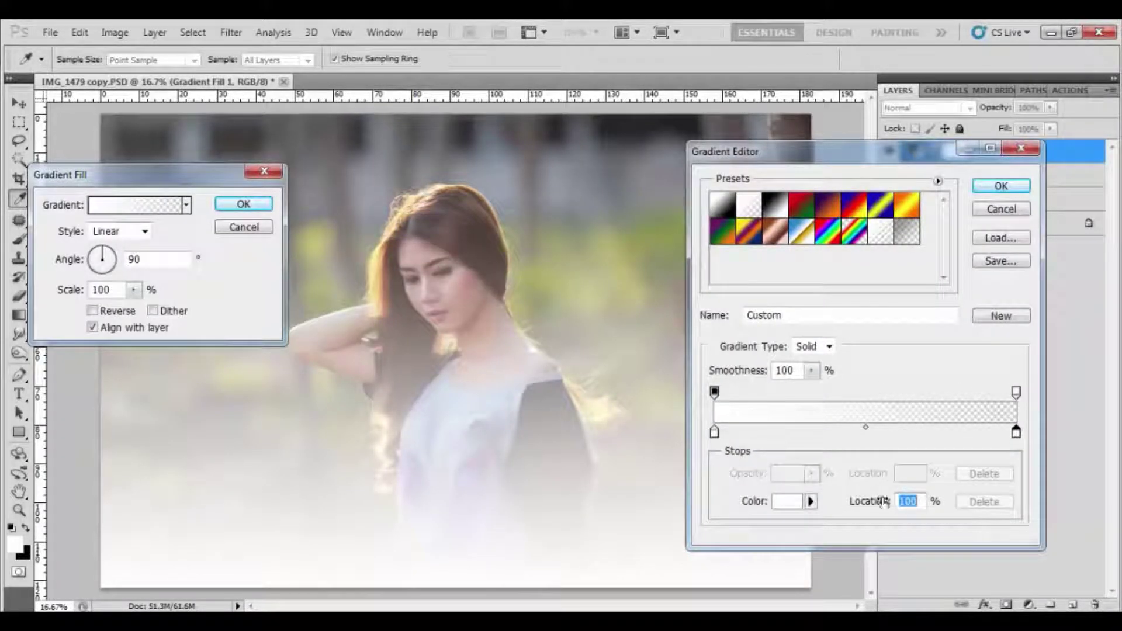
type("0")
left_click(786, 511)
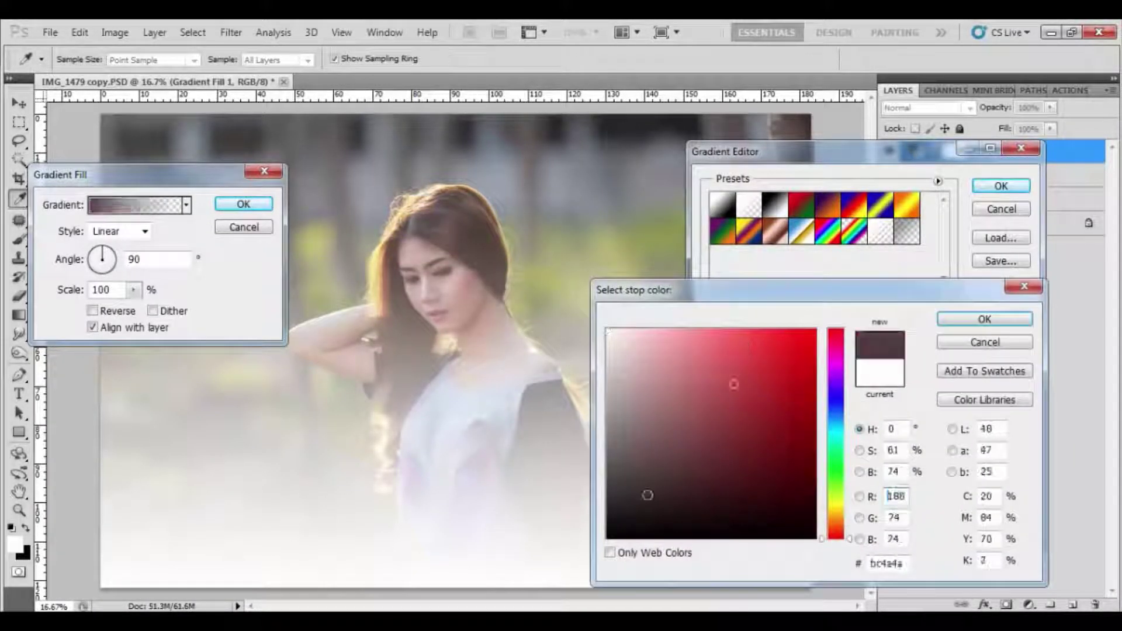
left_click_drag(645, 493, 610, 535)
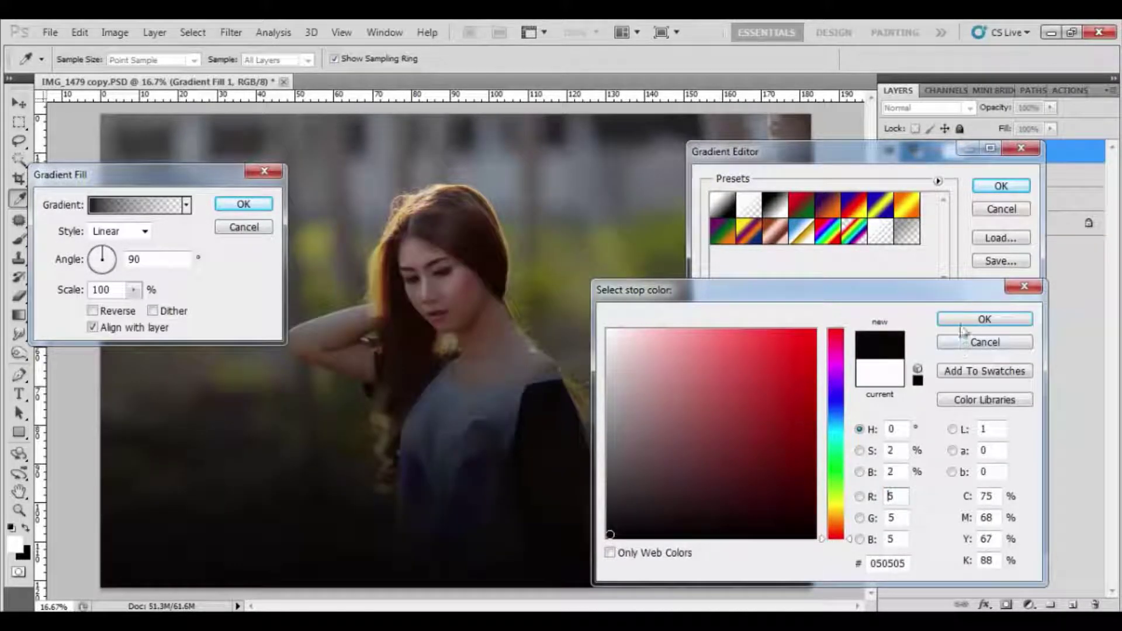
left_click(961, 319)
left_click(999, 186)
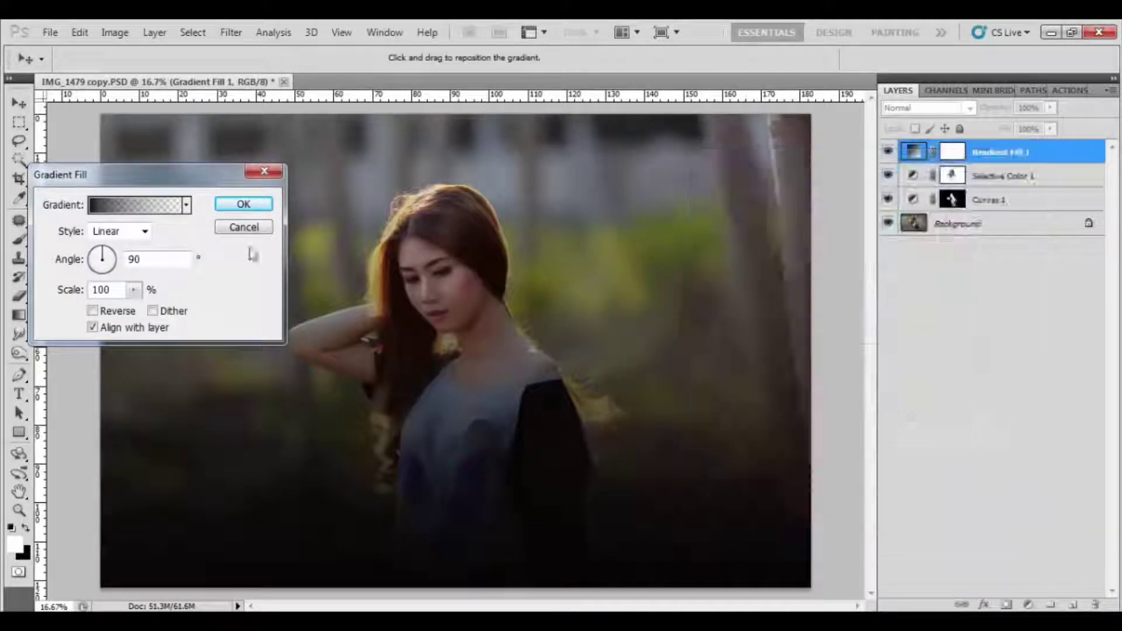
Make the gradient Radial, Scale 150, reversed, centred on the model, and confirm
left_click(120, 230)
left_click(117, 257)
left_click_drag(134, 289, 225, 307)
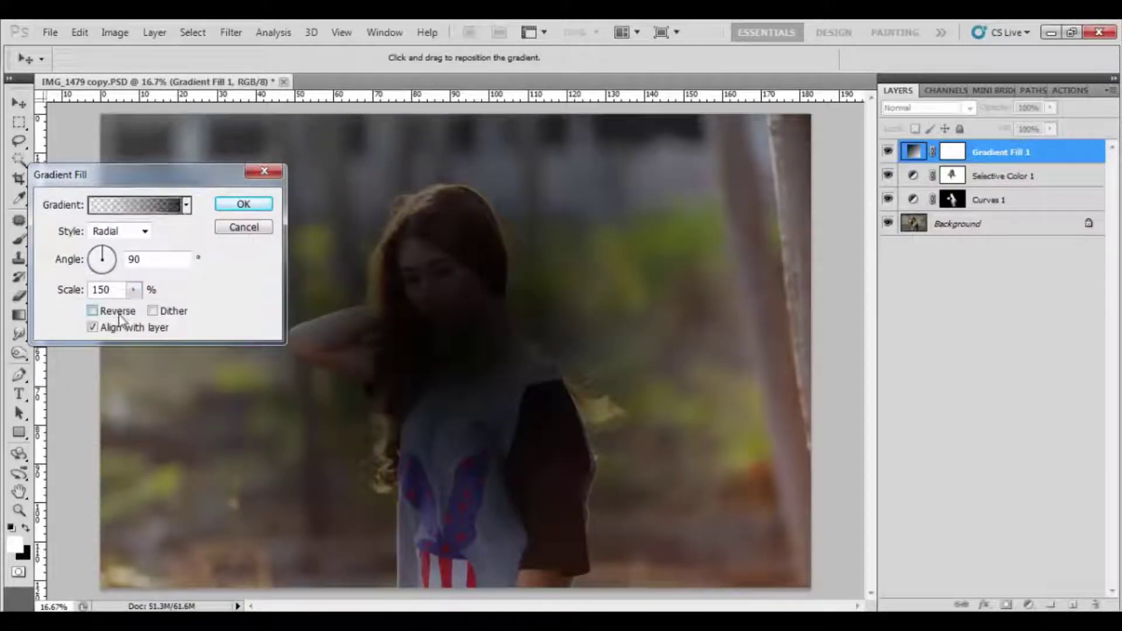
left_click(92, 310)
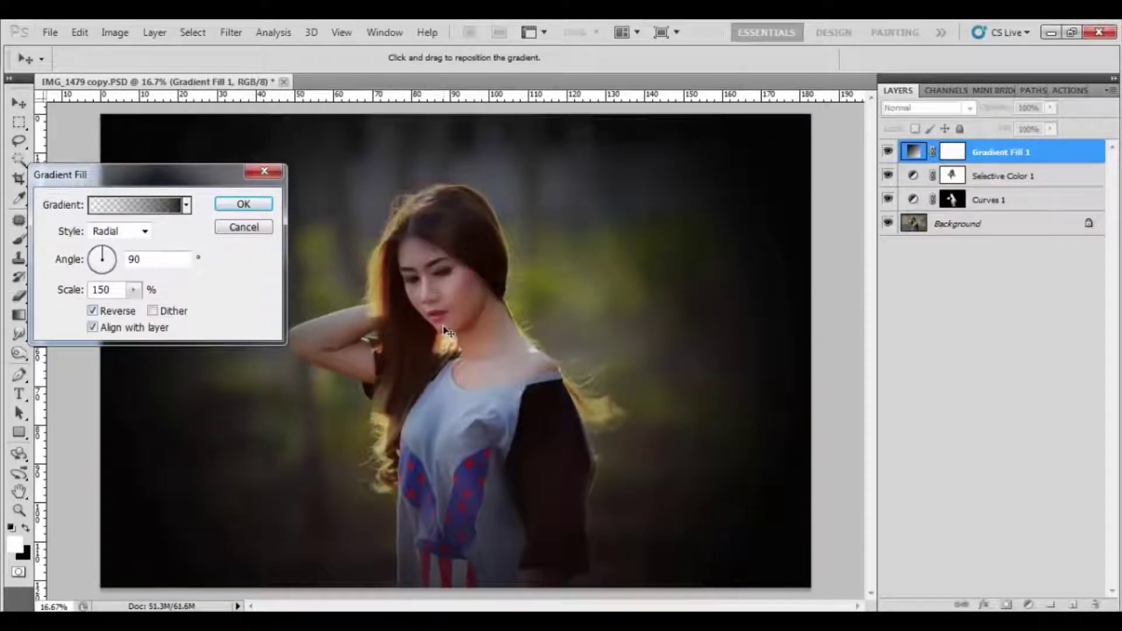
left_click_drag(447, 331, 348, 280)
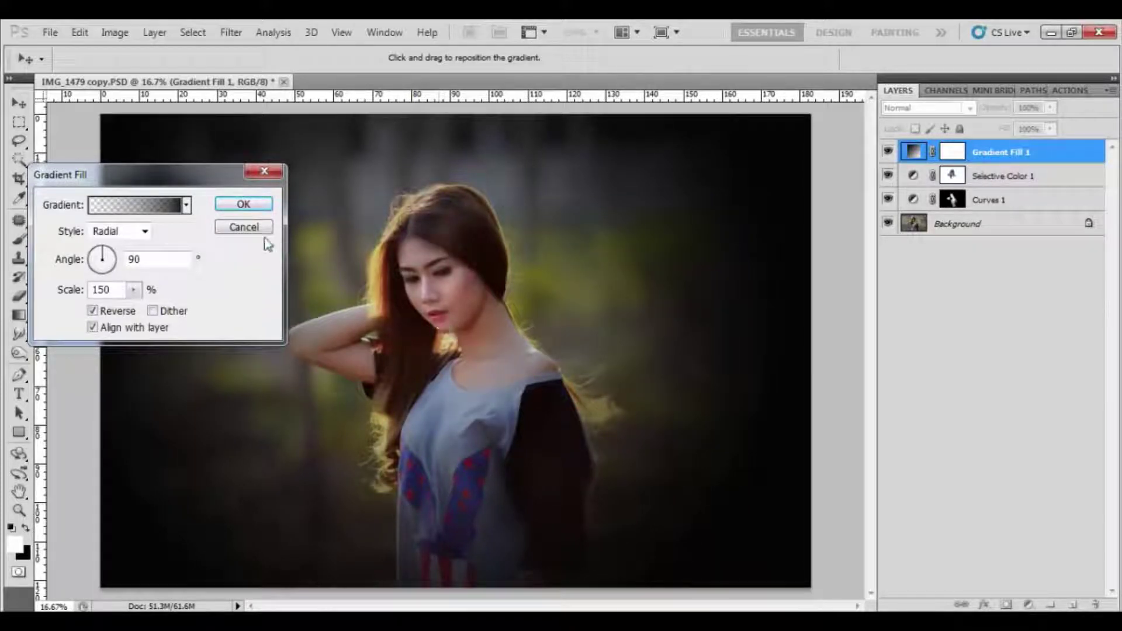
key("Return")
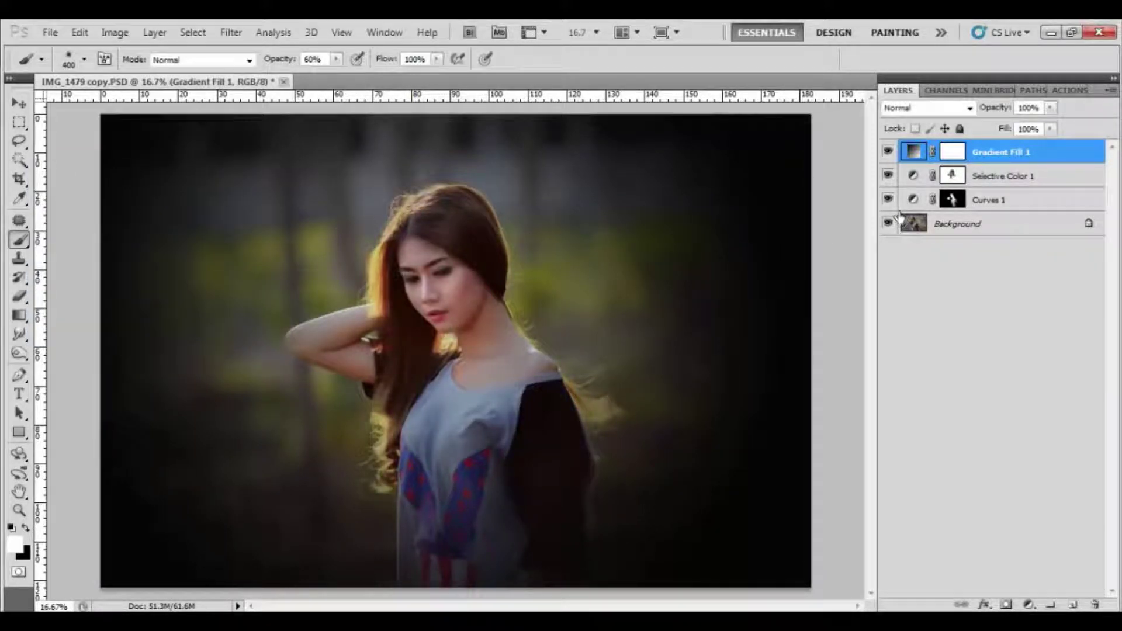
Set Gradient Fill 1 to Soft Light and target its mask with black foreground
left_click(928, 107)
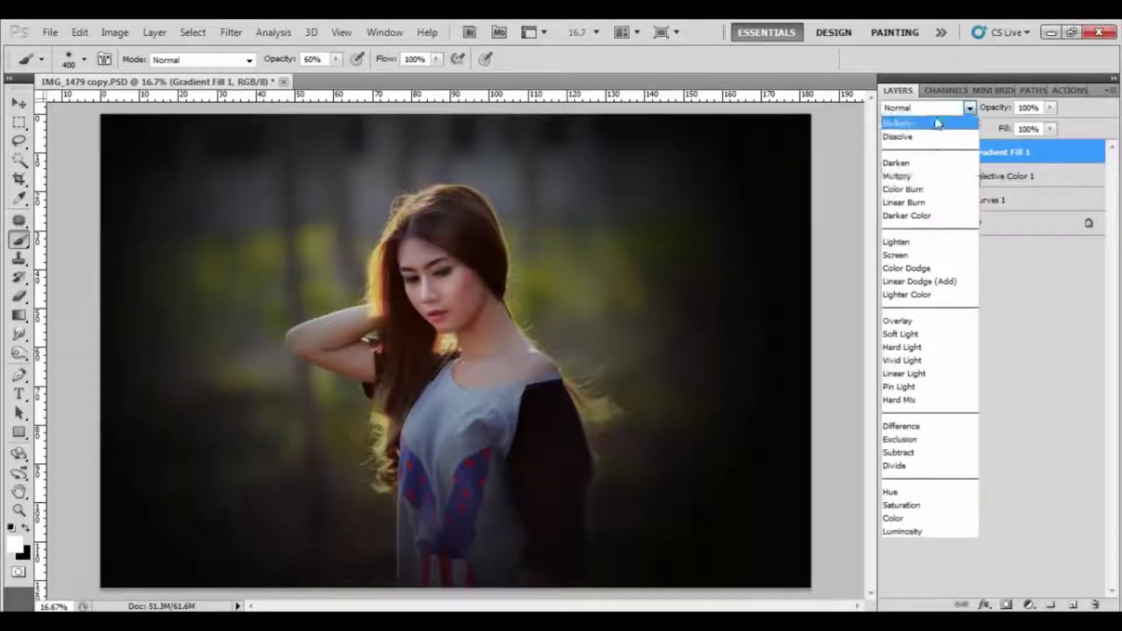
left_click(913, 328)
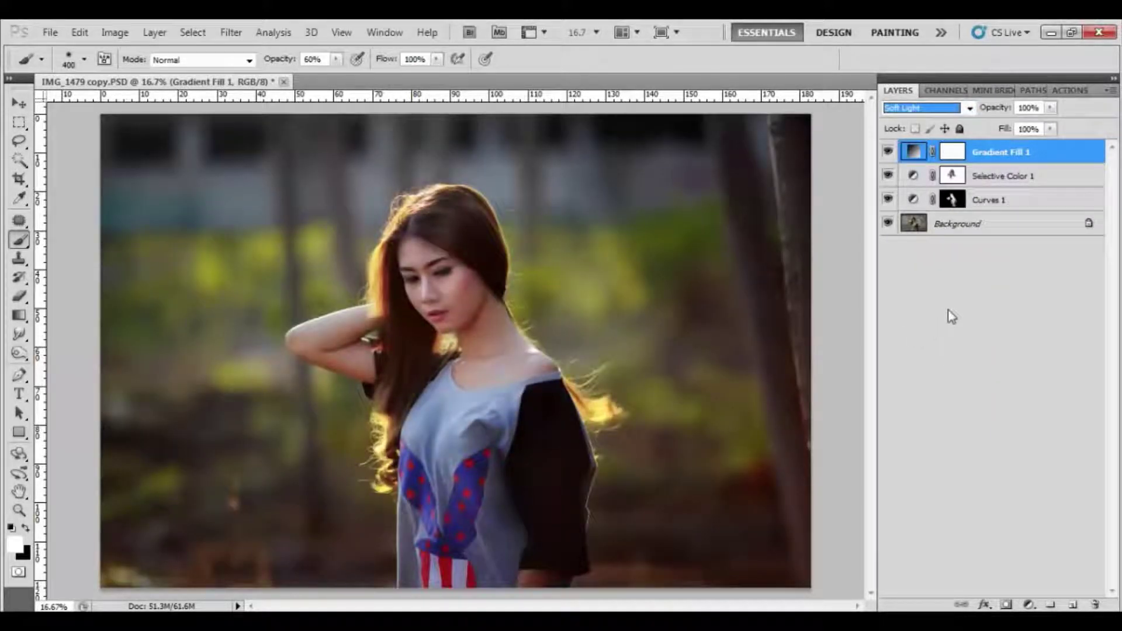
left_click(946, 153)
key("x")
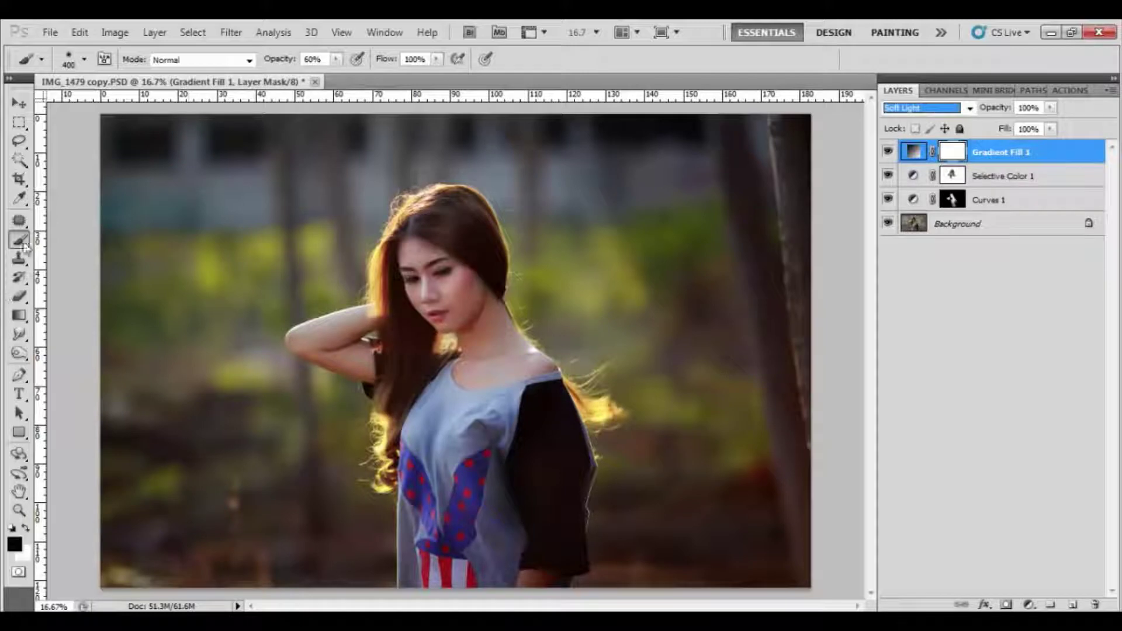
Paint the vignette out over the arm with a smaller brush
scroll(346, 341, "up", 2)
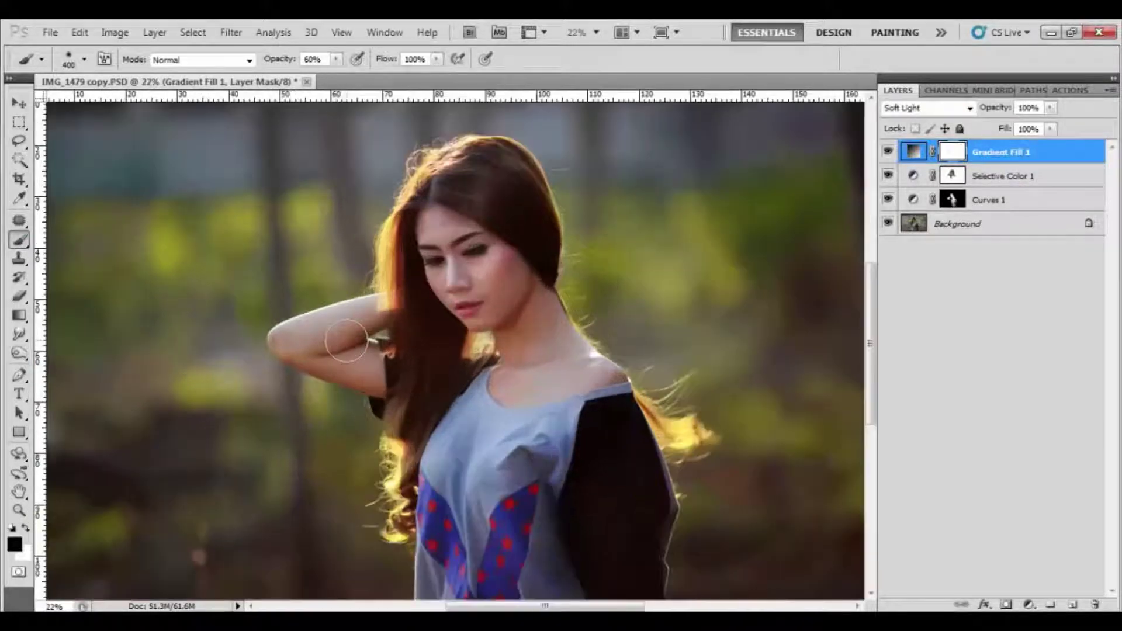
scroll(347, 341, "up", 1)
scroll(348, 342, "up", 2)
scroll(351, 344, "up", 2)
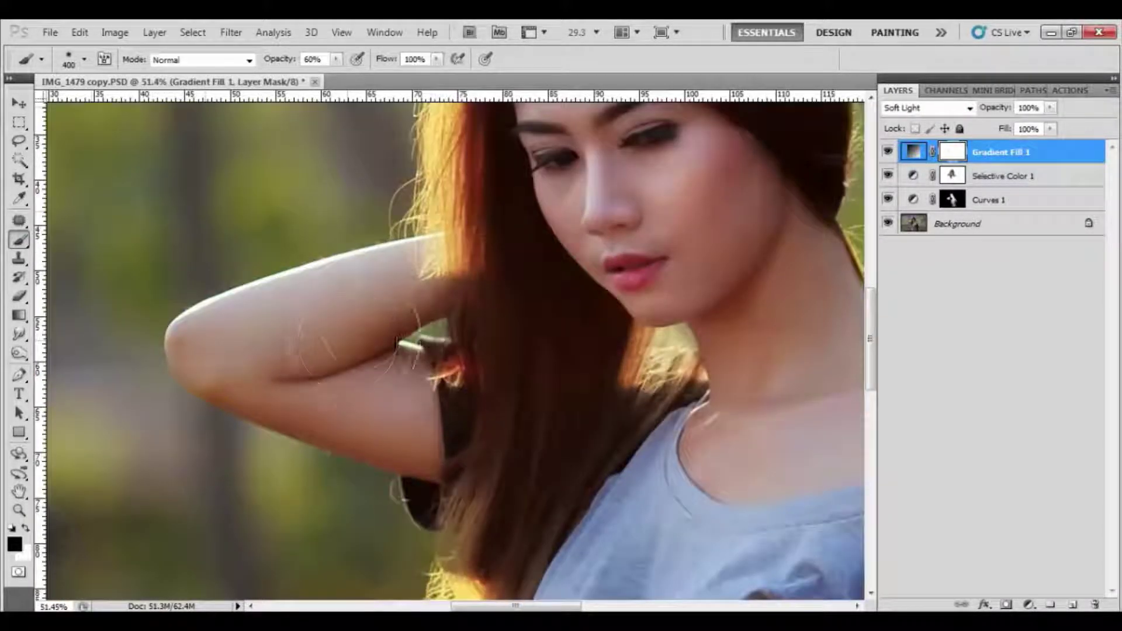
key("bracketleft")
key("bracketleft")
key("bracketleft")
key("bracketleft")
key("bracketleft")
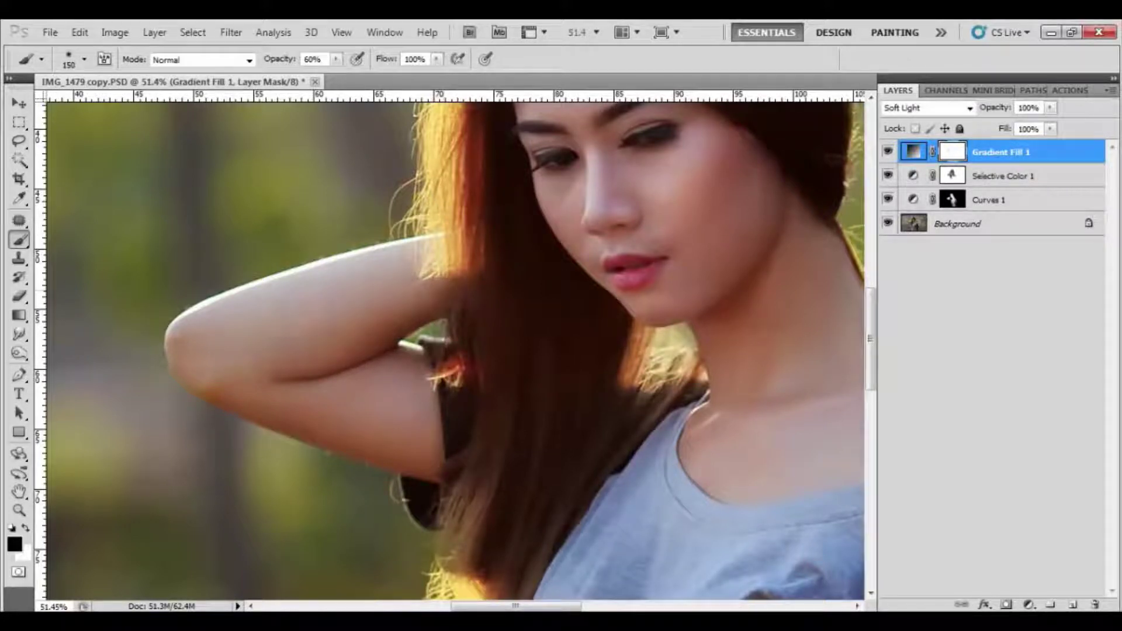
mouse_move(239, 337)
left_mouse_down()
mouse_move(202, 344)
mouse_move(292, 397)
left_mouse_up()
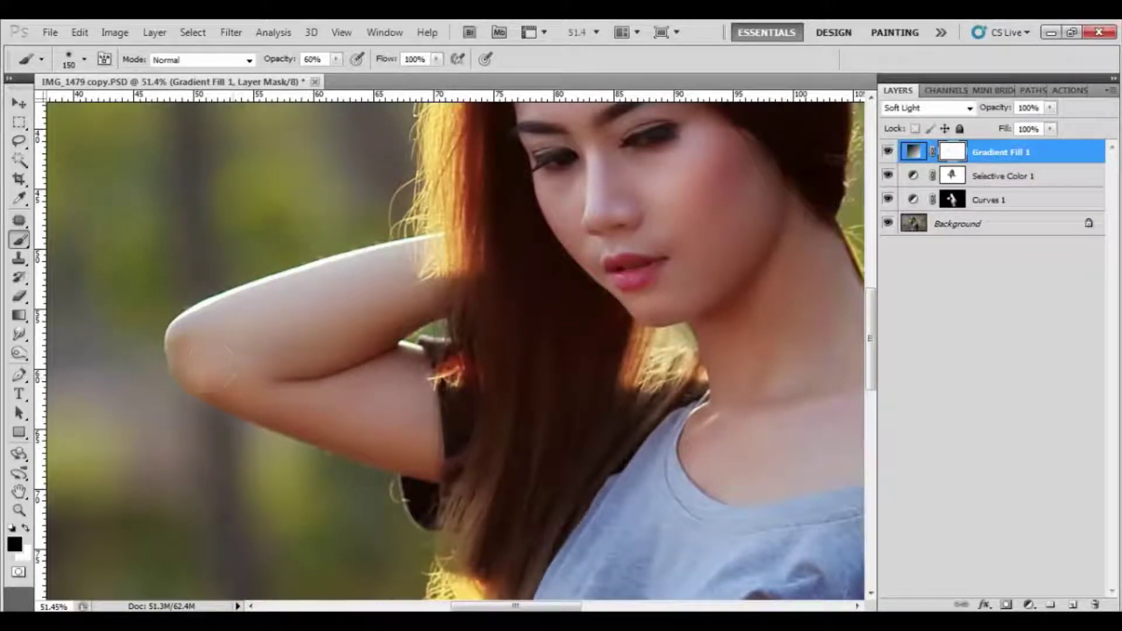
key("bracketleft")
key("bracketleft")
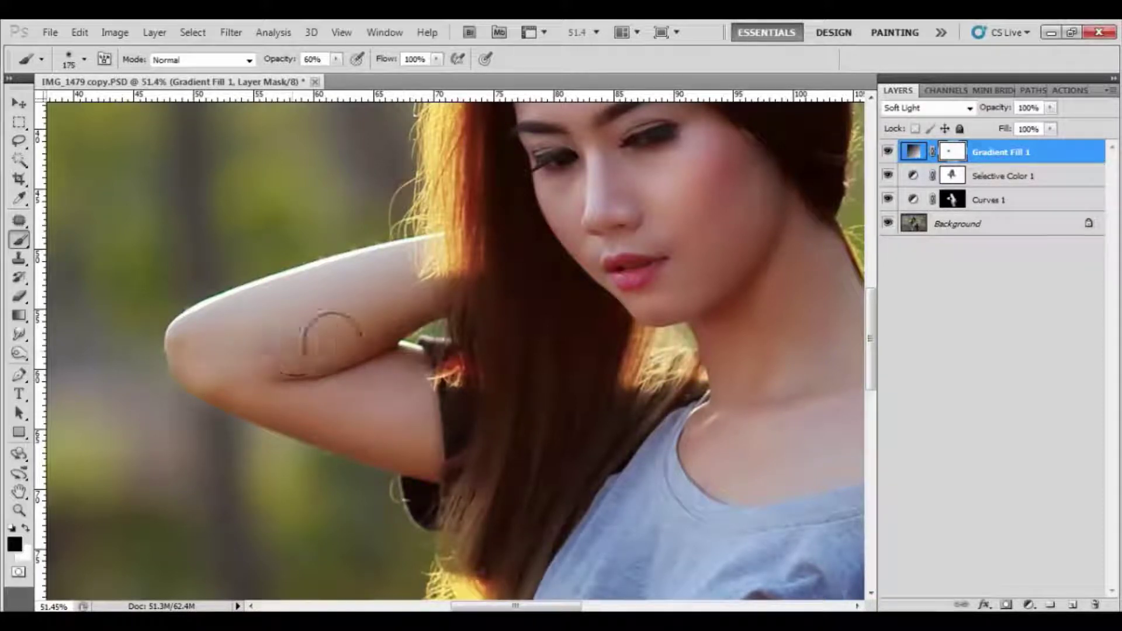
key("bracketright")
key("bracketright")
key("bracketright")
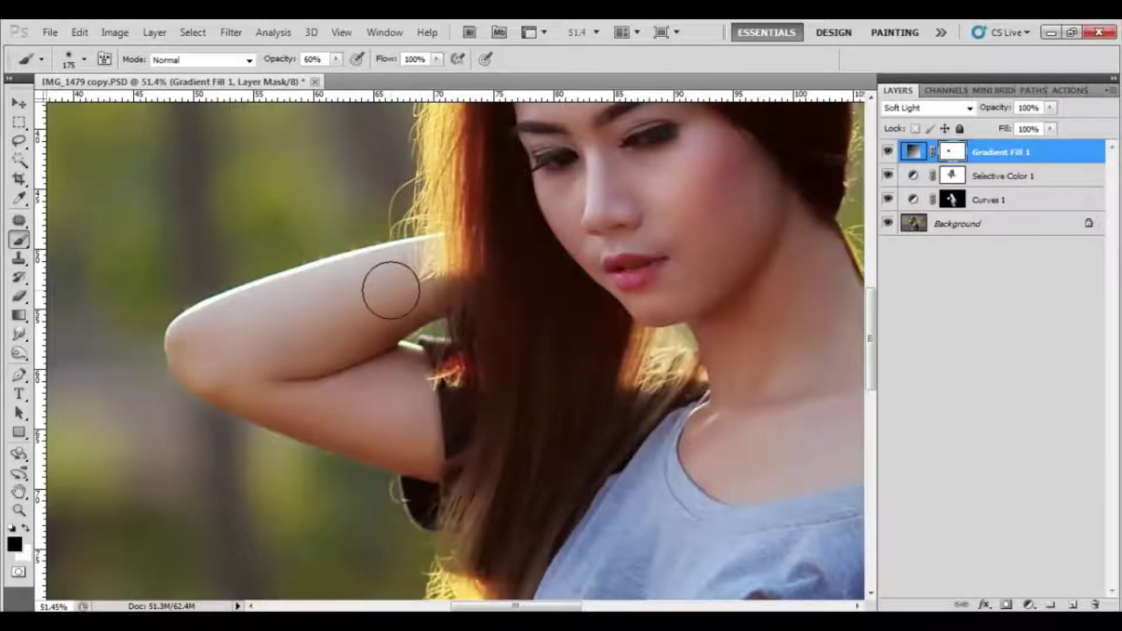
Paint the vignette out over the neck and face with a larger brush
scroll(390, 291, "down", 2)
scroll(387, 281, "down", 2)
key("bracketright")
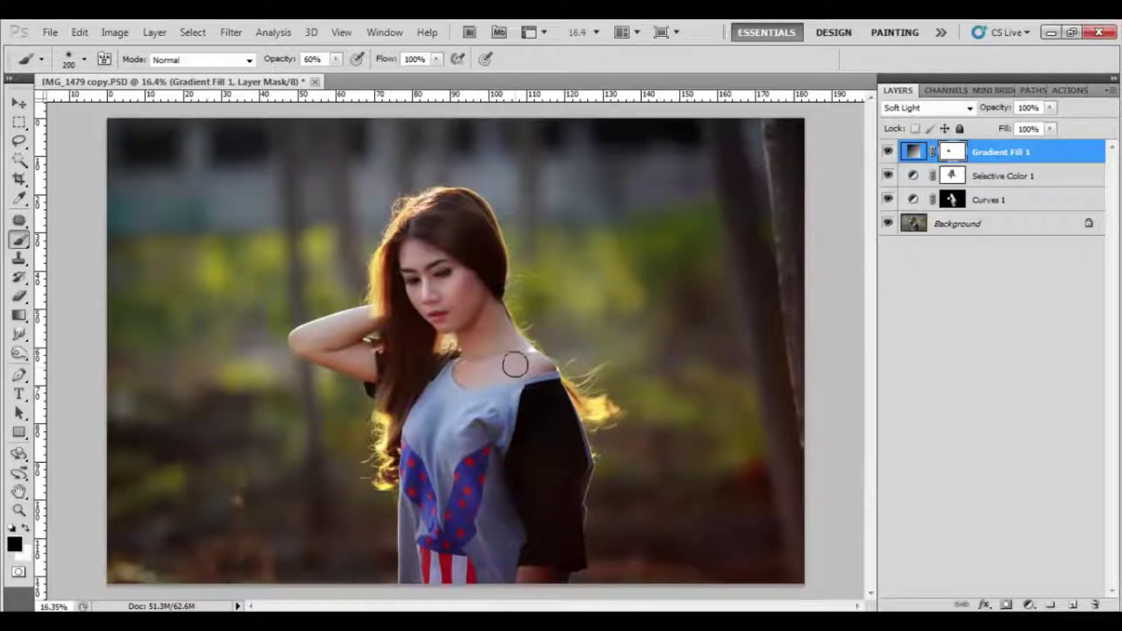
key("bracketright")
key("bracketright")
left_click_drag(503, 359, 465, 277)
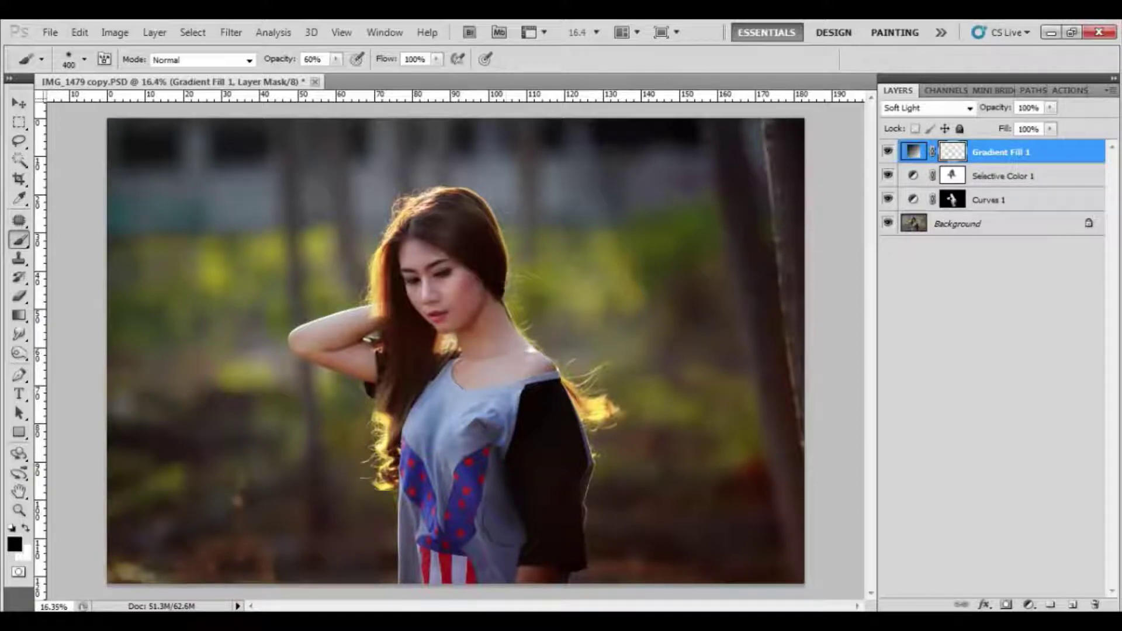
key("bracketright")
key("bracketright")
key("bracketright")
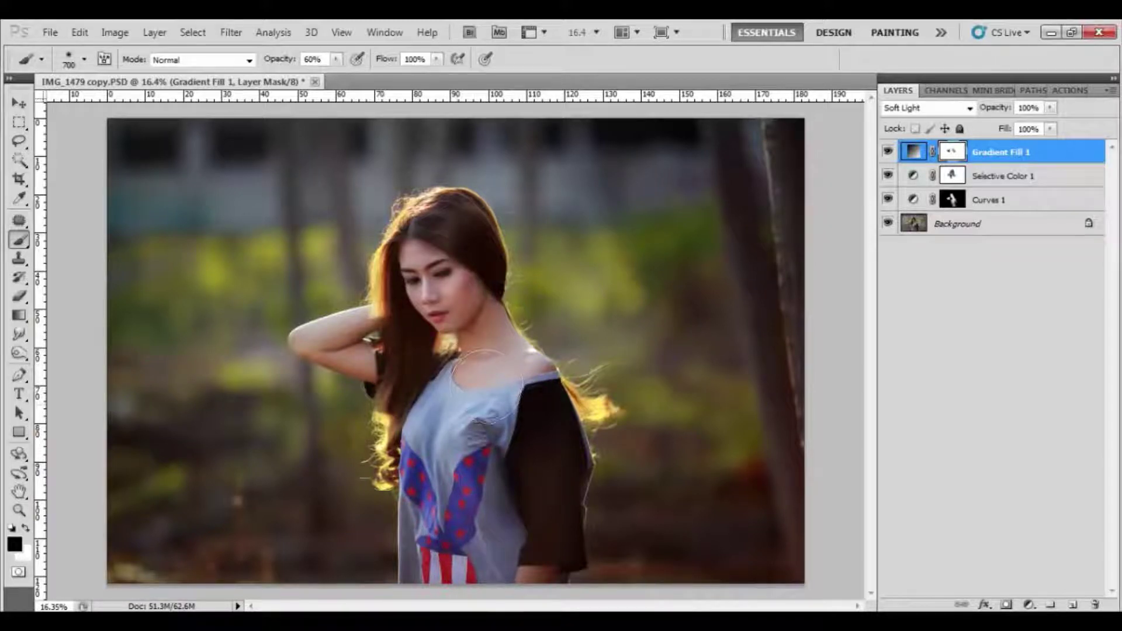
left_click_drag(503, 327, 453, 246)
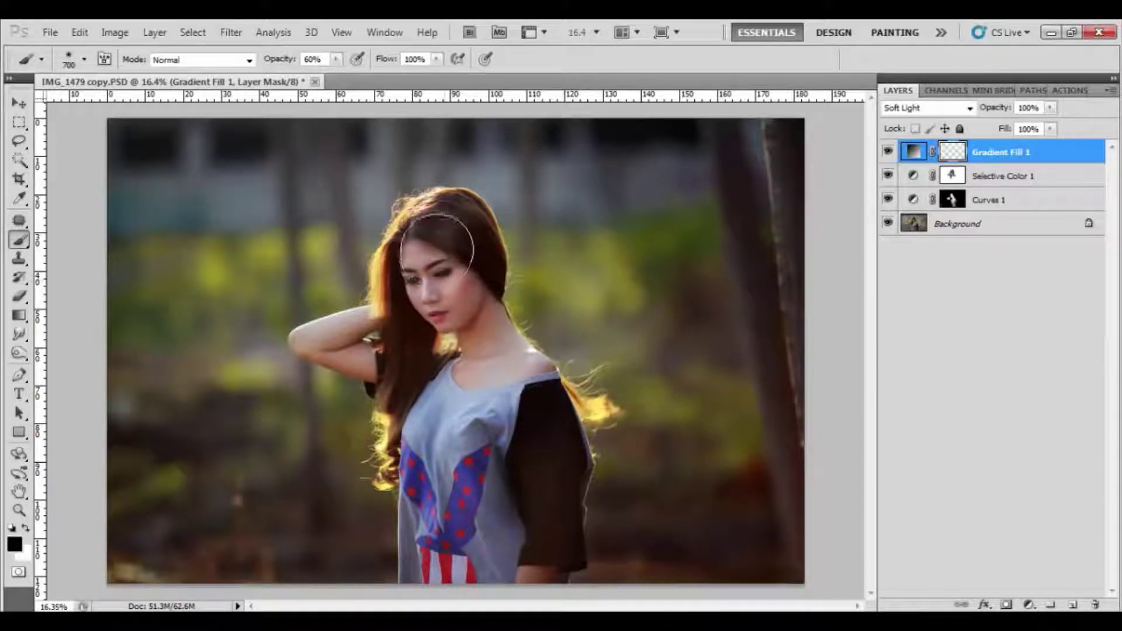
Add a Color Balance layer pushing midtones toward red, magenta and yellow
left_click(888, 153)
left_click(888, 153)
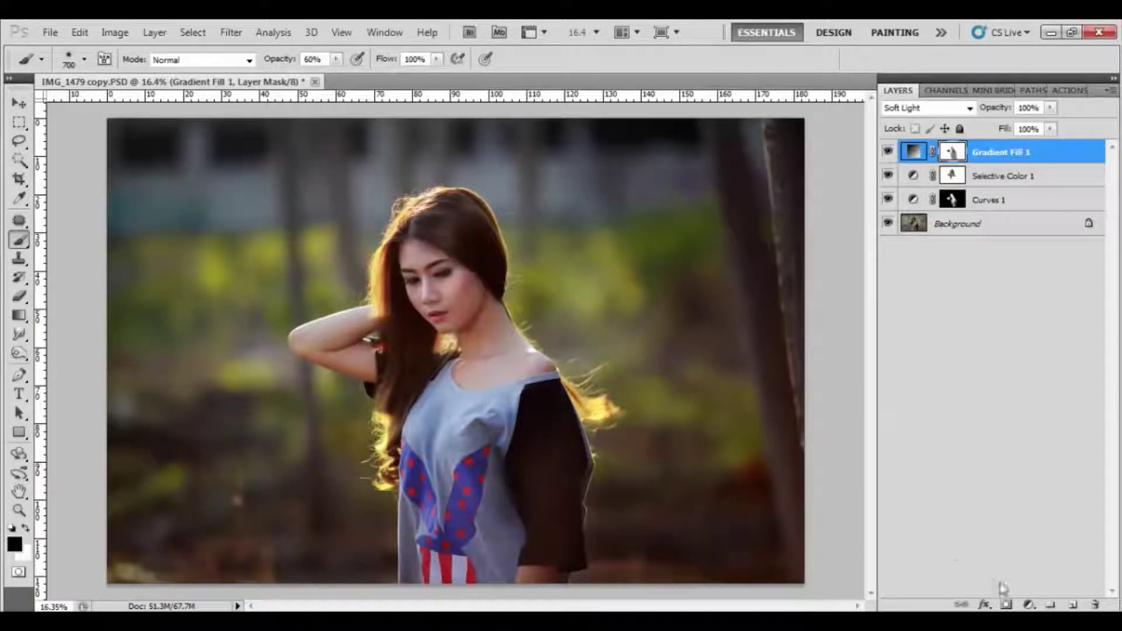
left_click(1027, 604)
left_click(1015, 438)
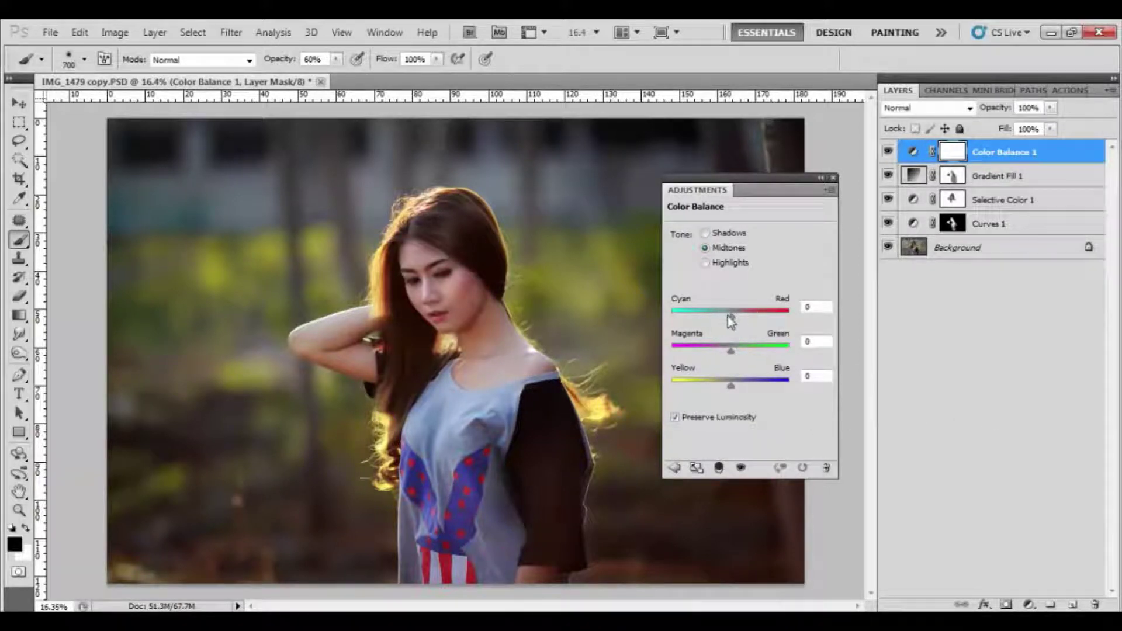
left_click_drag(731, 316, 742, 323)
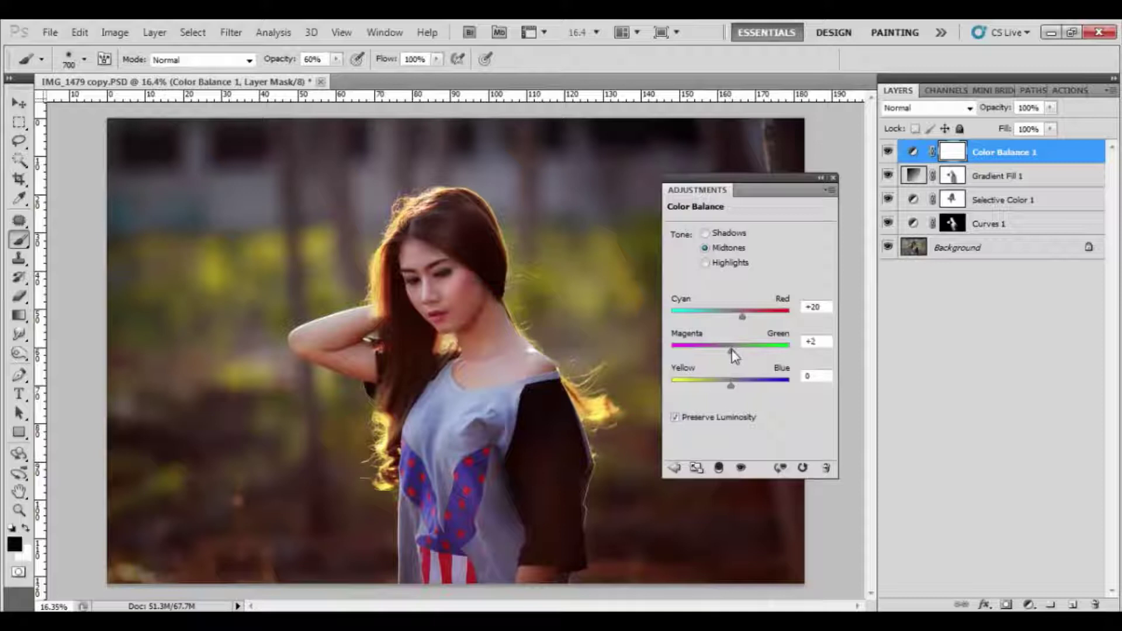
left_click_drag(733, 353, 707, 352)
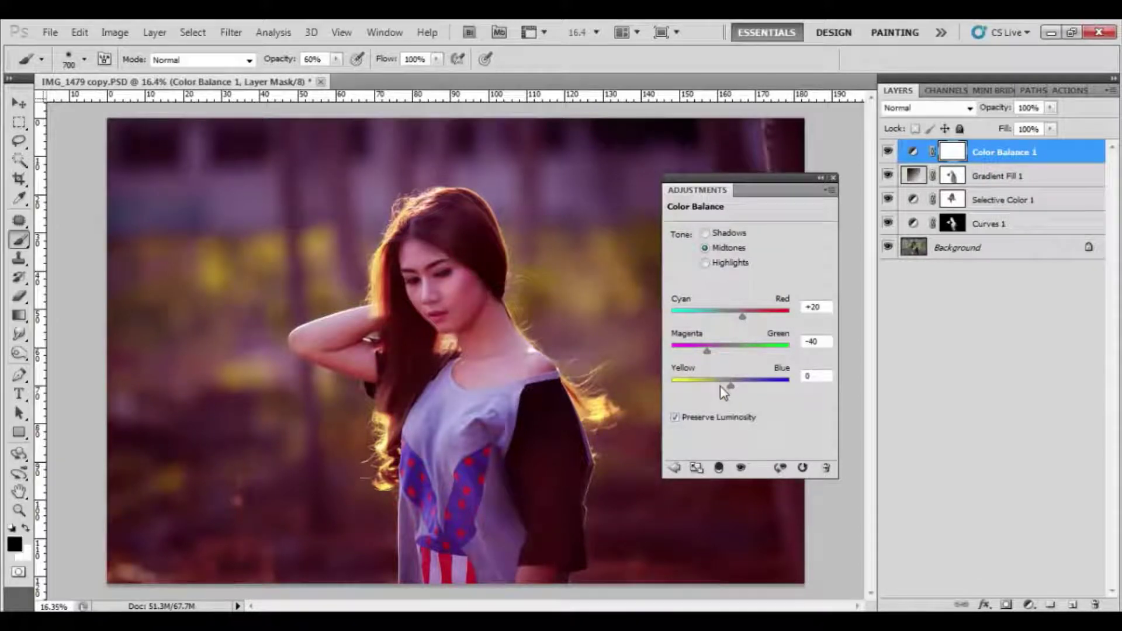
left_click_drag(723, 385, 720, 385)
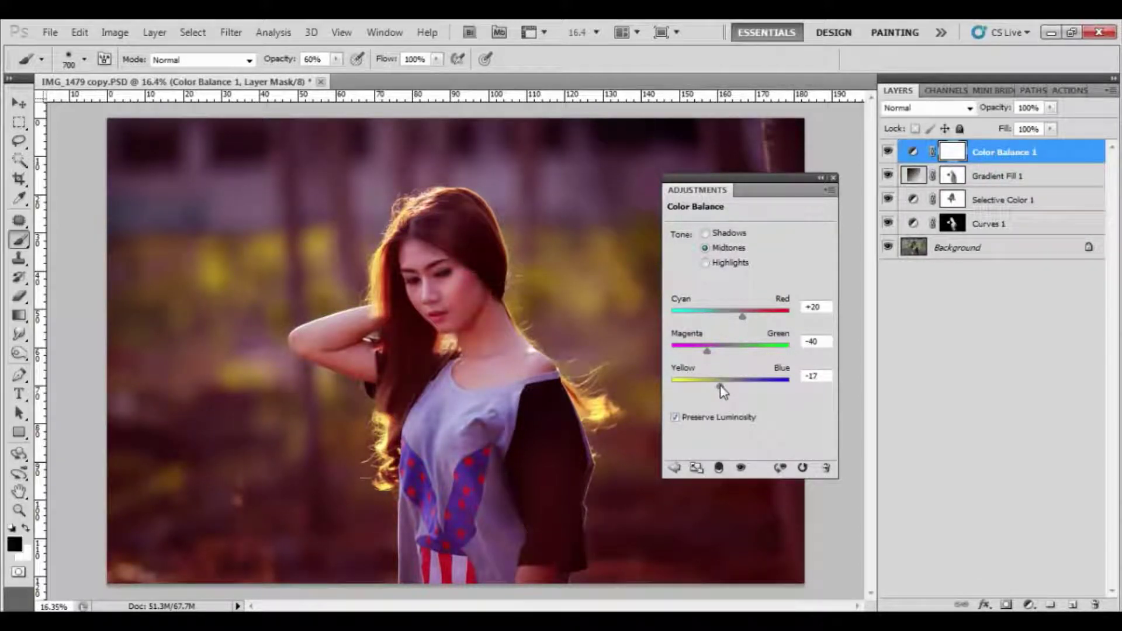
Shift the Color Balance shadows slightly toward magenta and close the panel
left_click(729, 233)
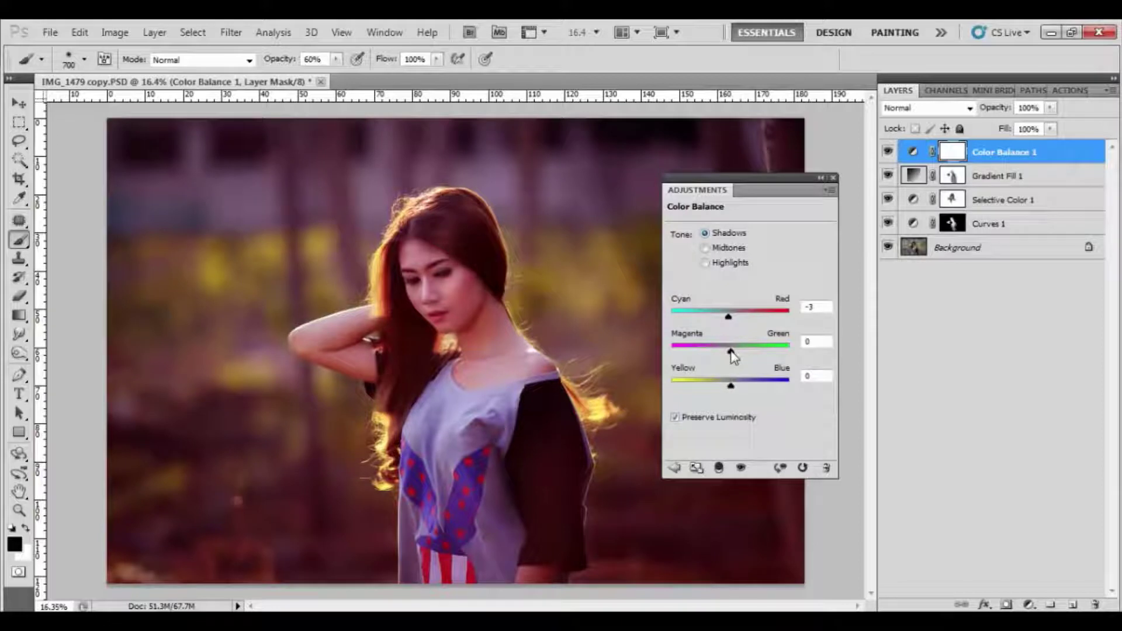
left_click_drag(731, 356, 726, 357)
left_click(834, 179)
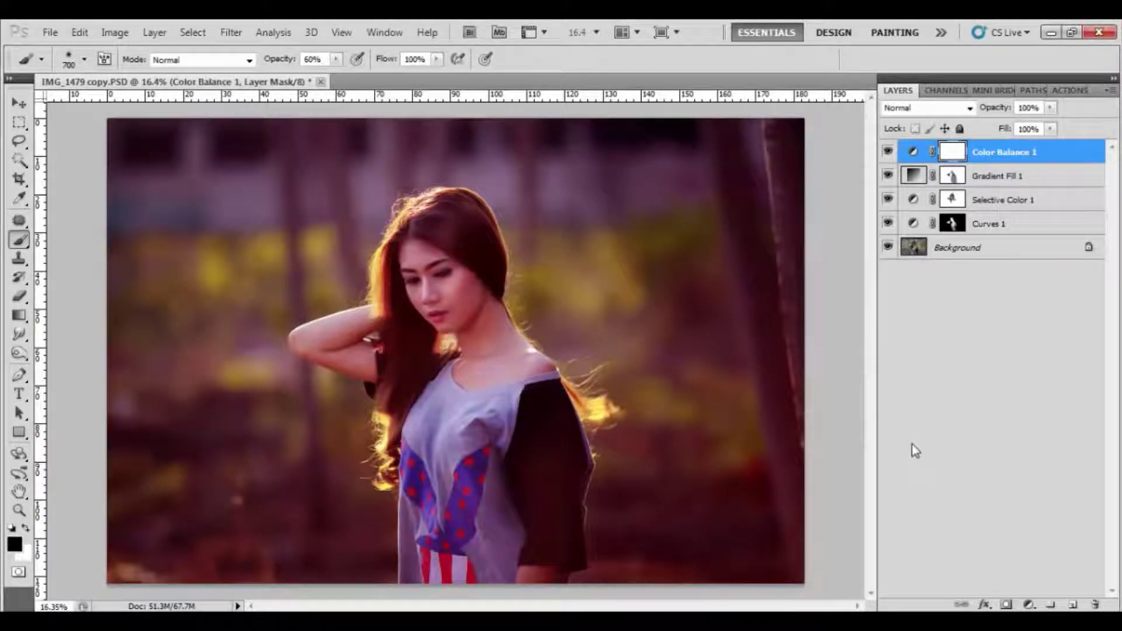
left_click(1030, 606)
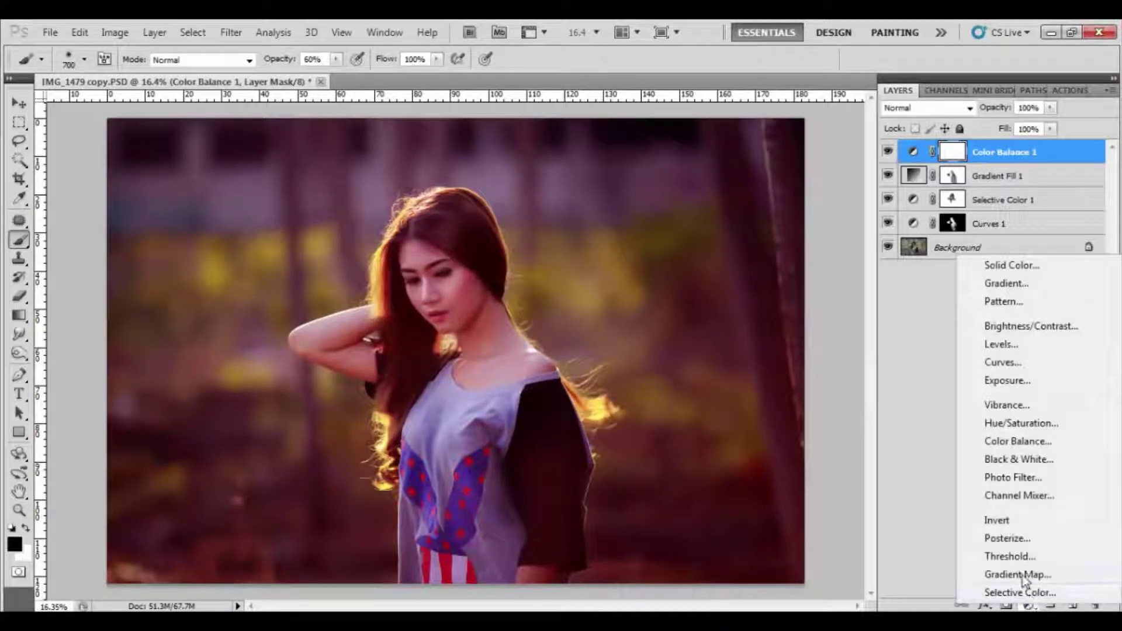
Add a Gradient Map layer using the Blue, Red, Yellow preset
left_click(1027, 572)
left_click(757, 242)
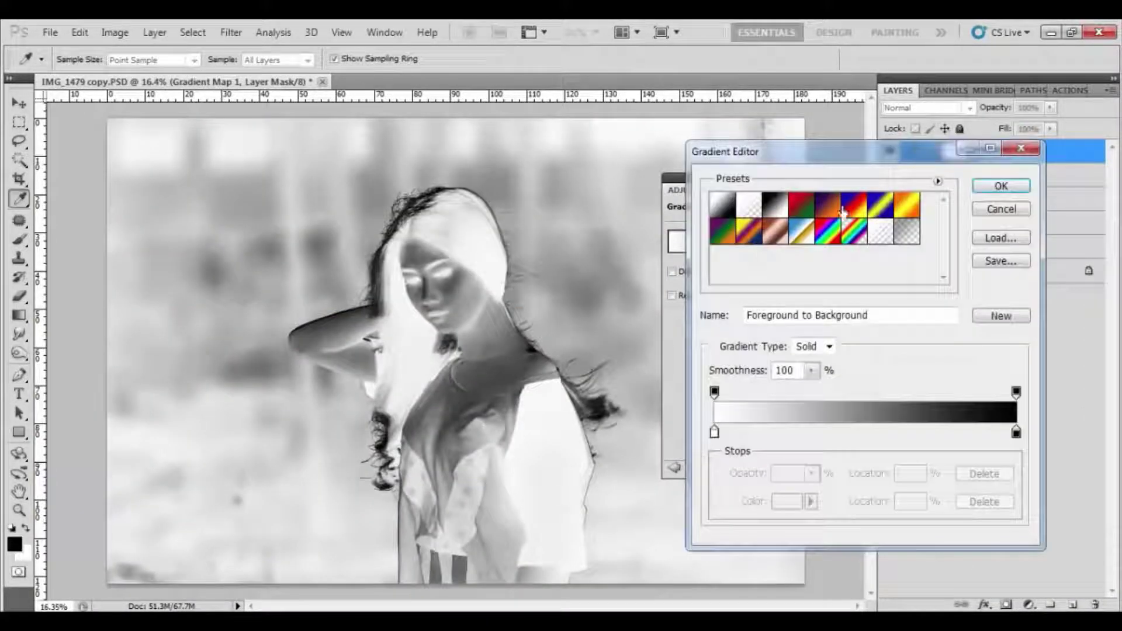
left_click(853, 204)
left_click(1000, 186)
key("b")
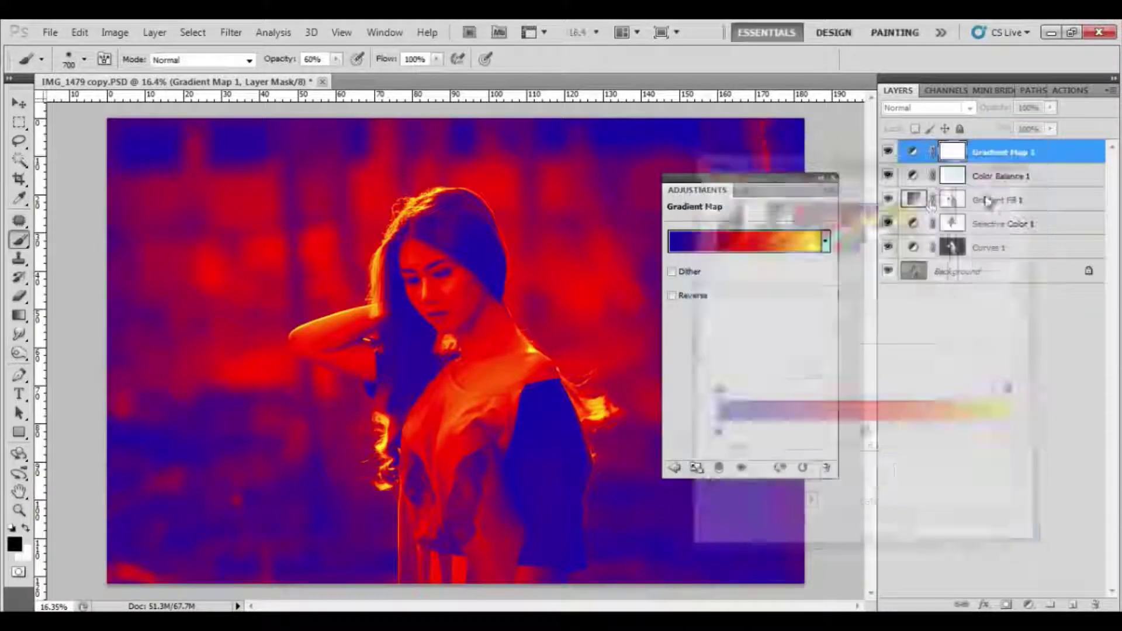
left_click(836, 179)
Set Gradient Map 1 to Hue blending at about 24% opacity
left_click(906, 108)
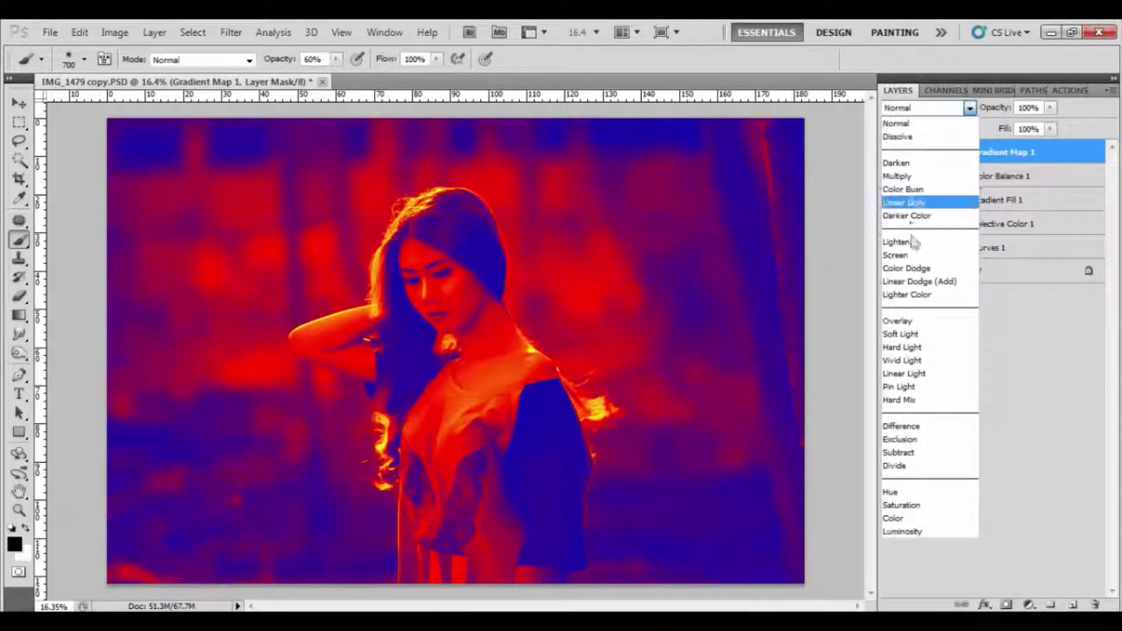
left_click(913, 493)
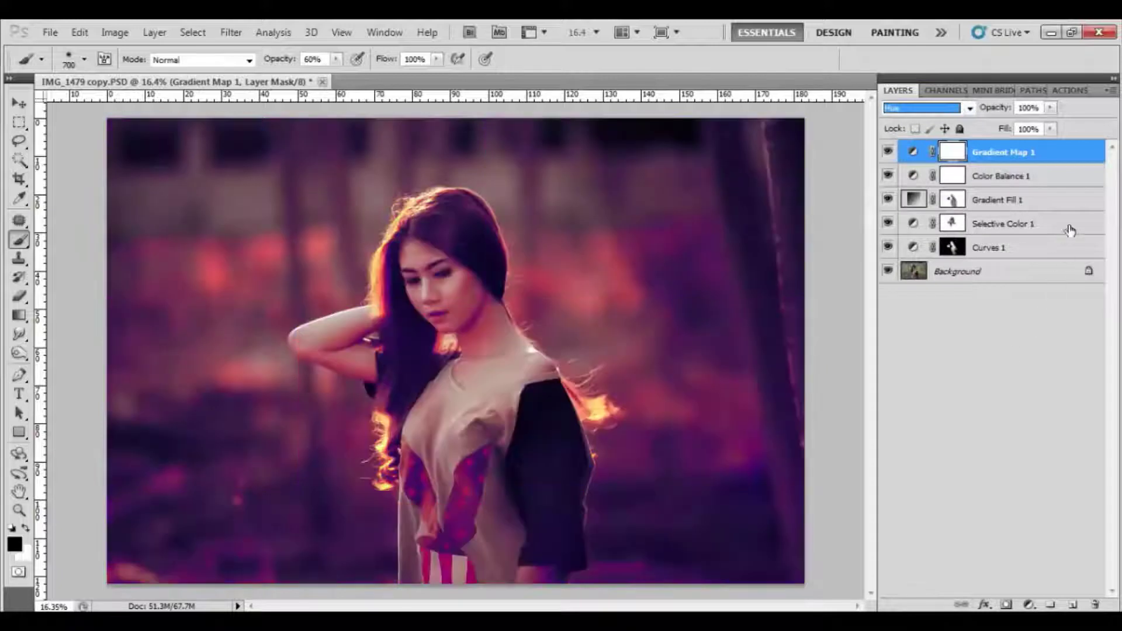
left_click(1050, 107)
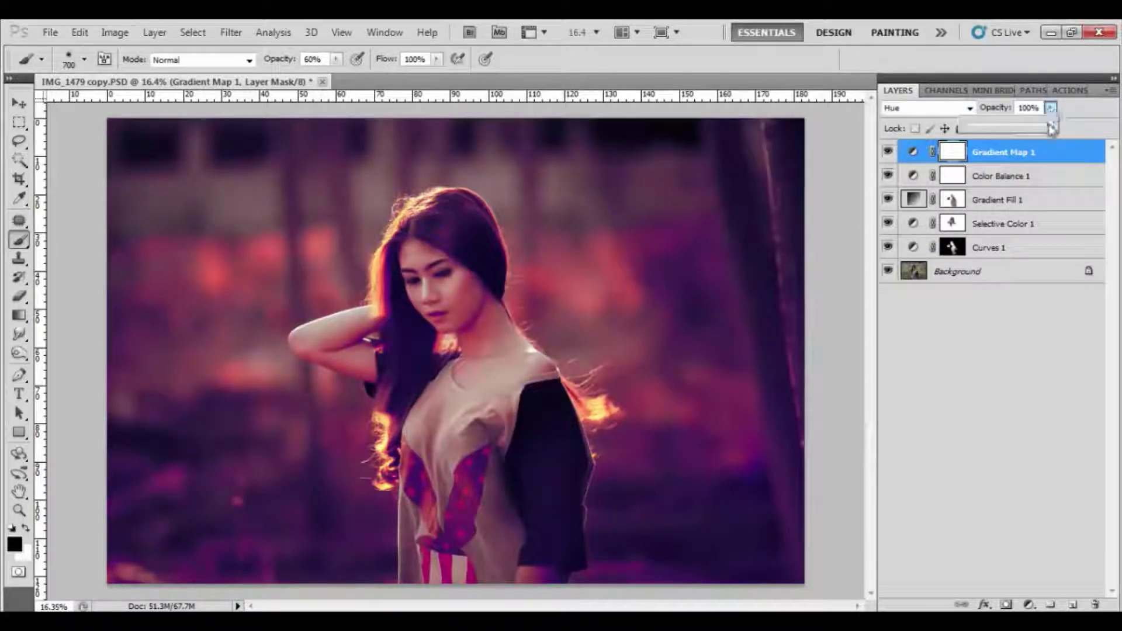
left_click_drag(1017, 129, 989, 131)
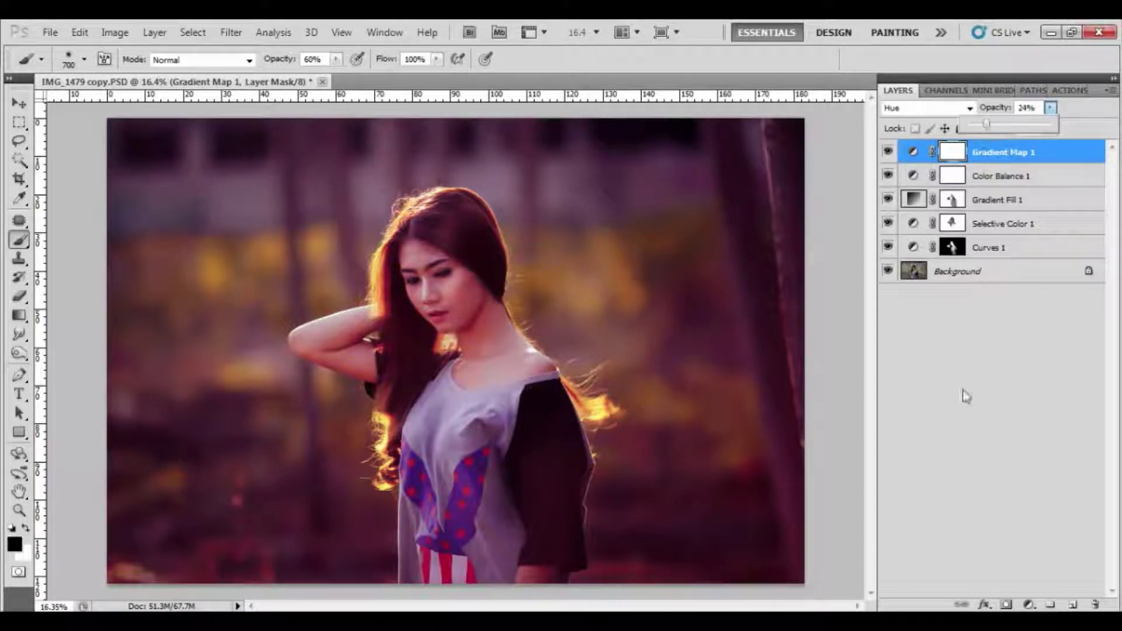
left_click(1027, 607)
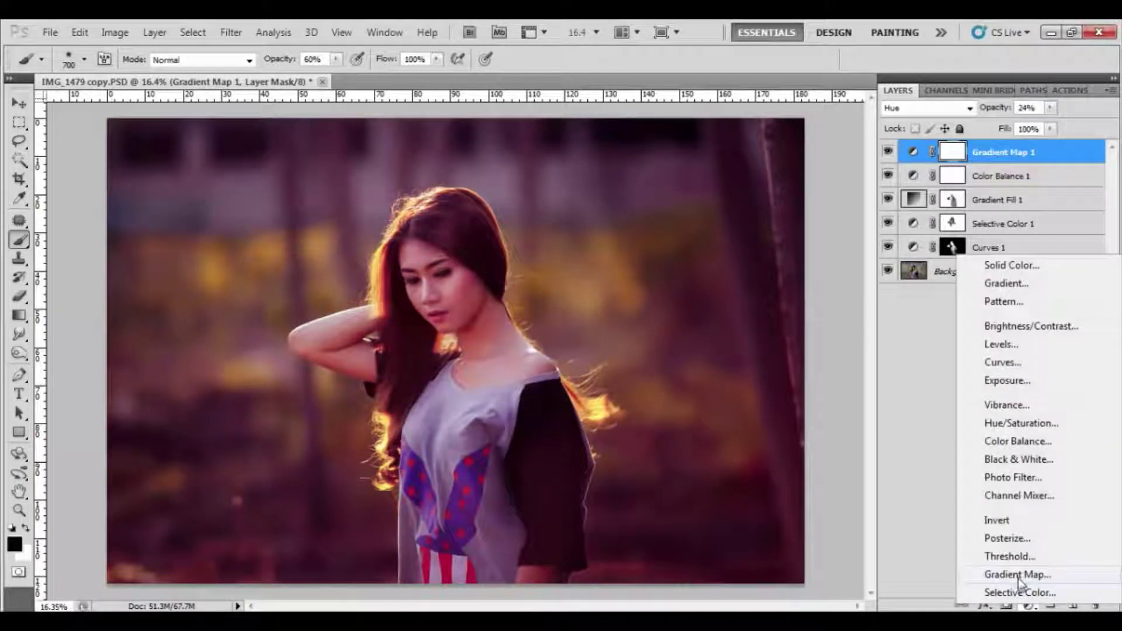
Add a Gradient Map from the Violet, Orange preset with a near-black right stop
left_click(1018, 576)
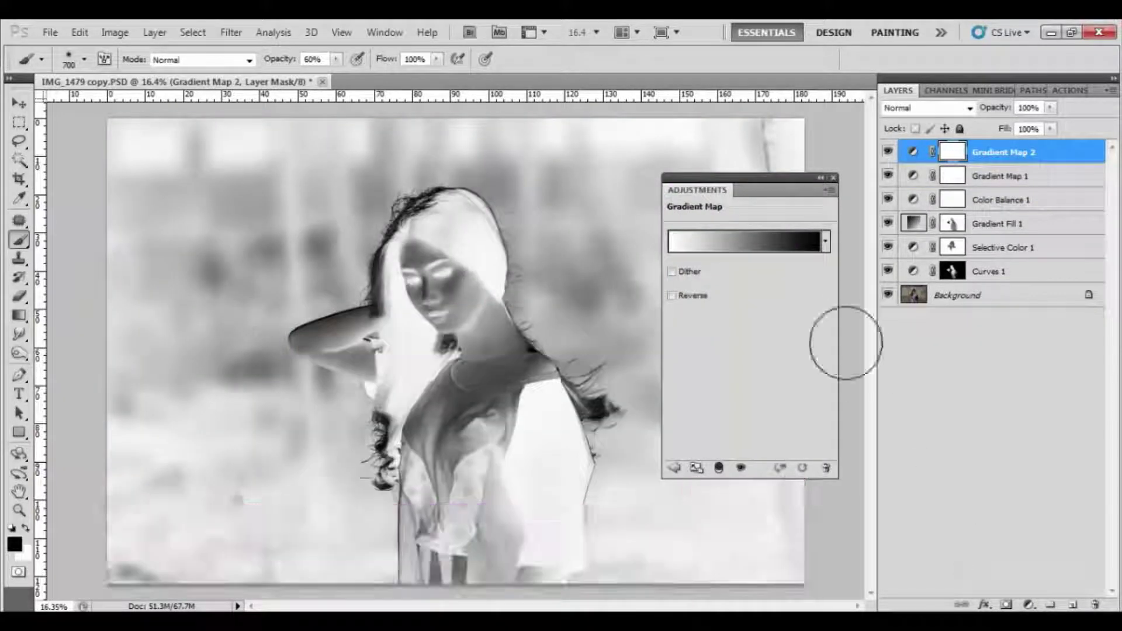
left_click(777, 243)
left_click(827, 205)
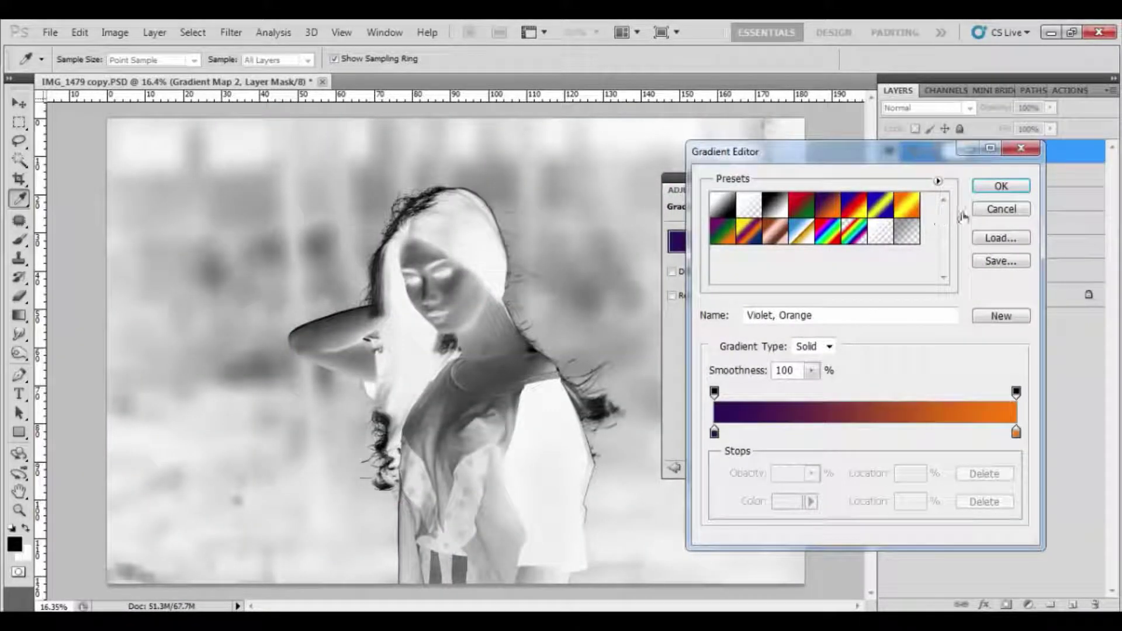
left_click(993, 188)
left_click(734, 243)
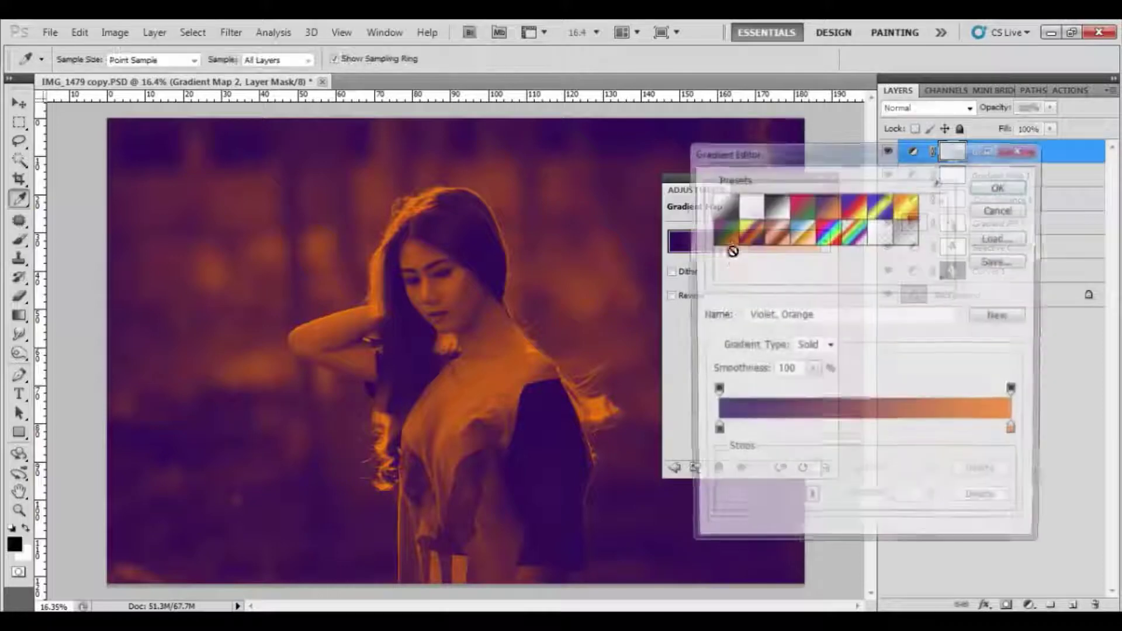
left_click(1016, 432)
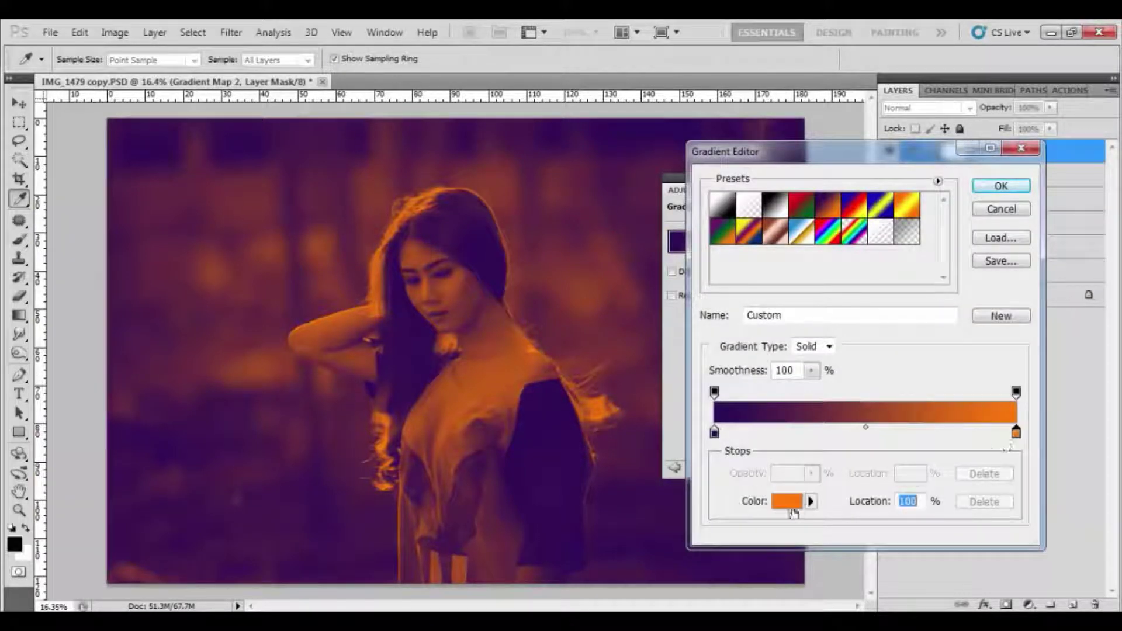
left_click(787, 501)
left_click_drag(628, 497, 609, 535)
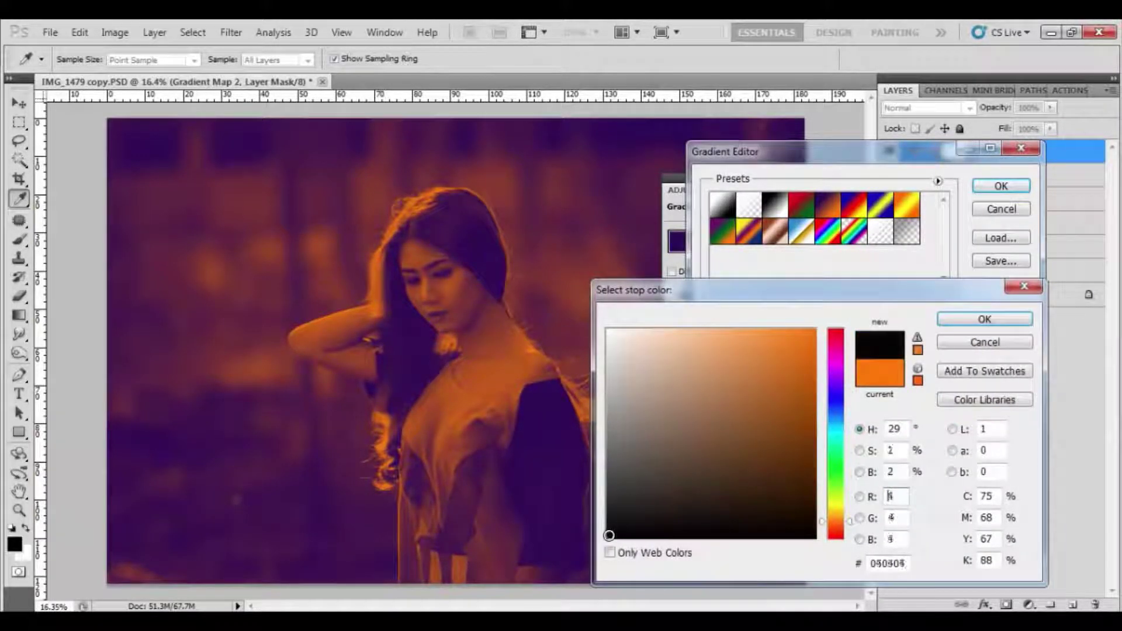
left_click(974, 321)
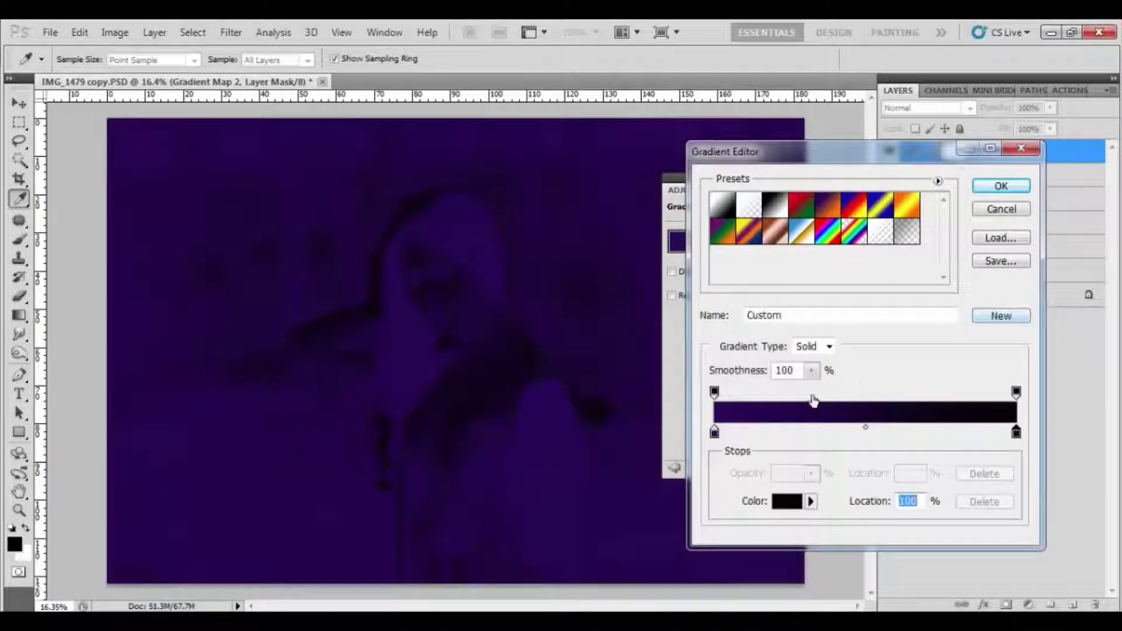
Set the gradient's left stop to dark blue 0a1e59 and confirm the gradient
left_click(715, 433)
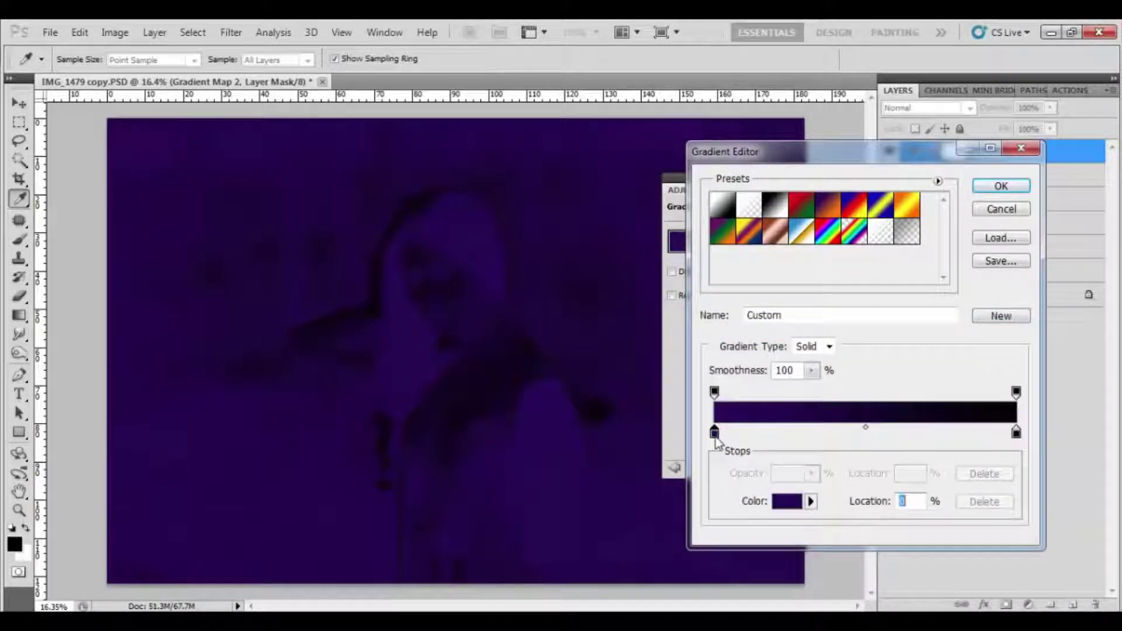
left_click(777, 507)
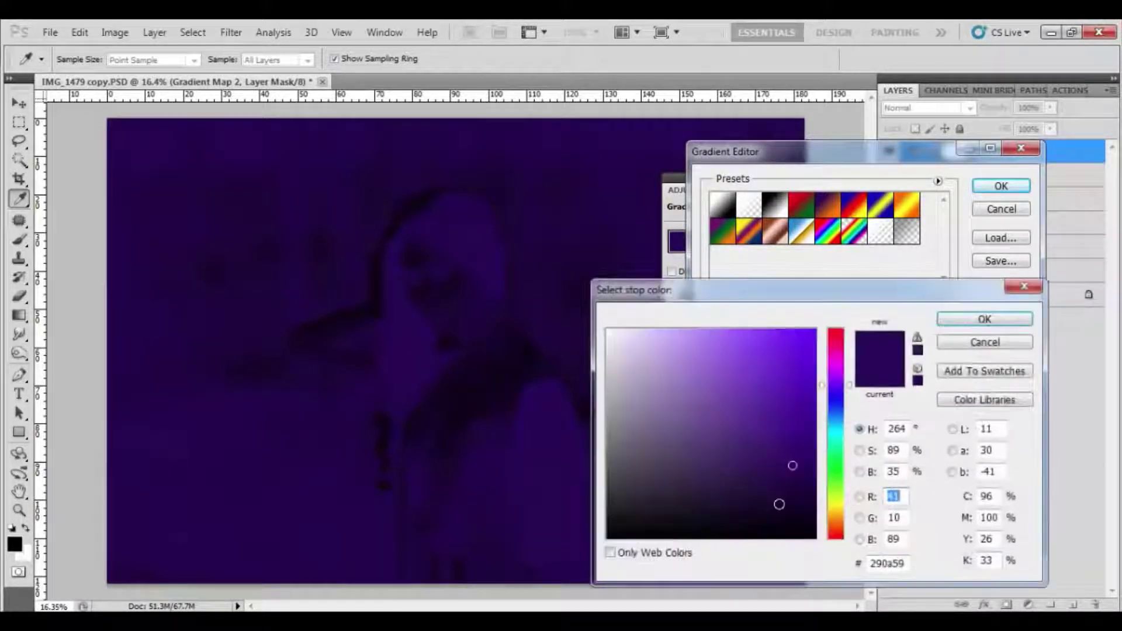
left_click(891, 563)
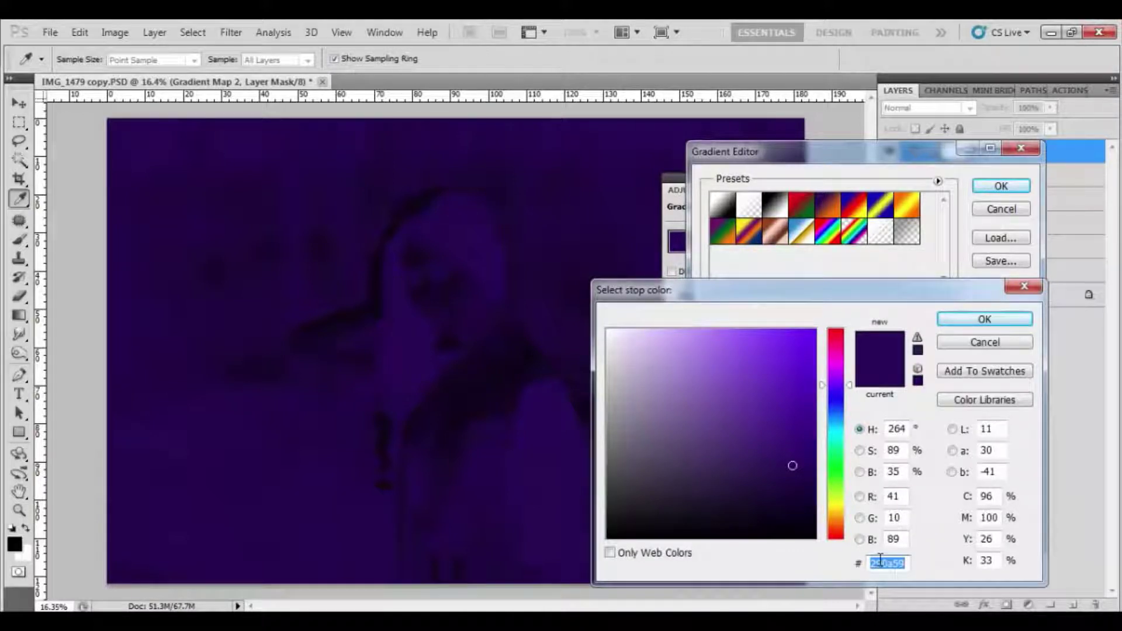
type("0")
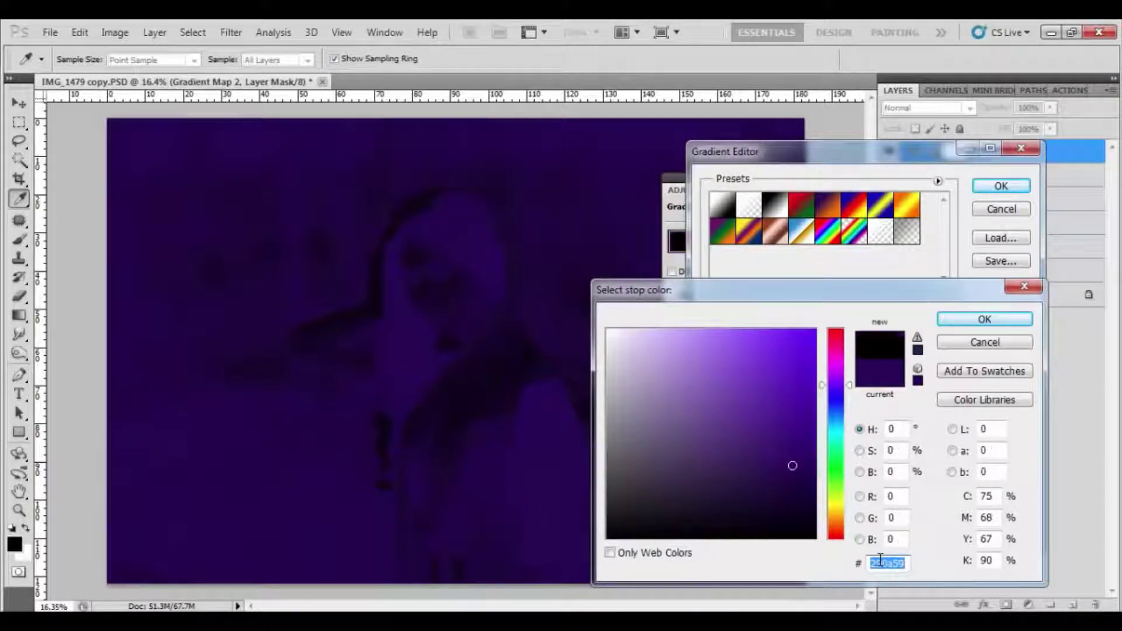
type("a1")
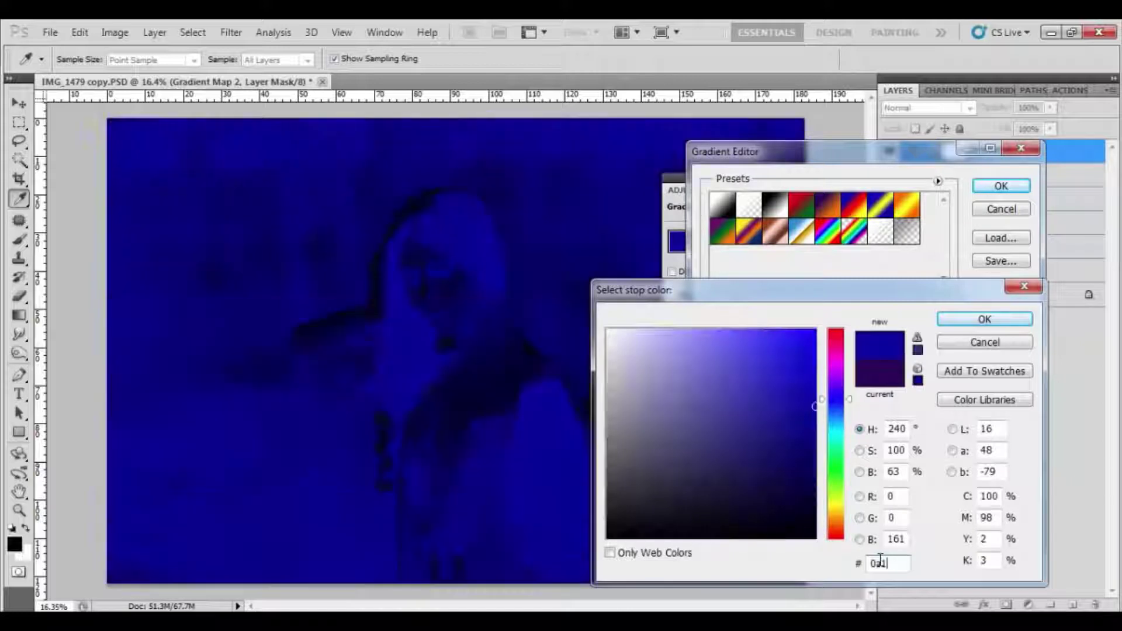
type("e")
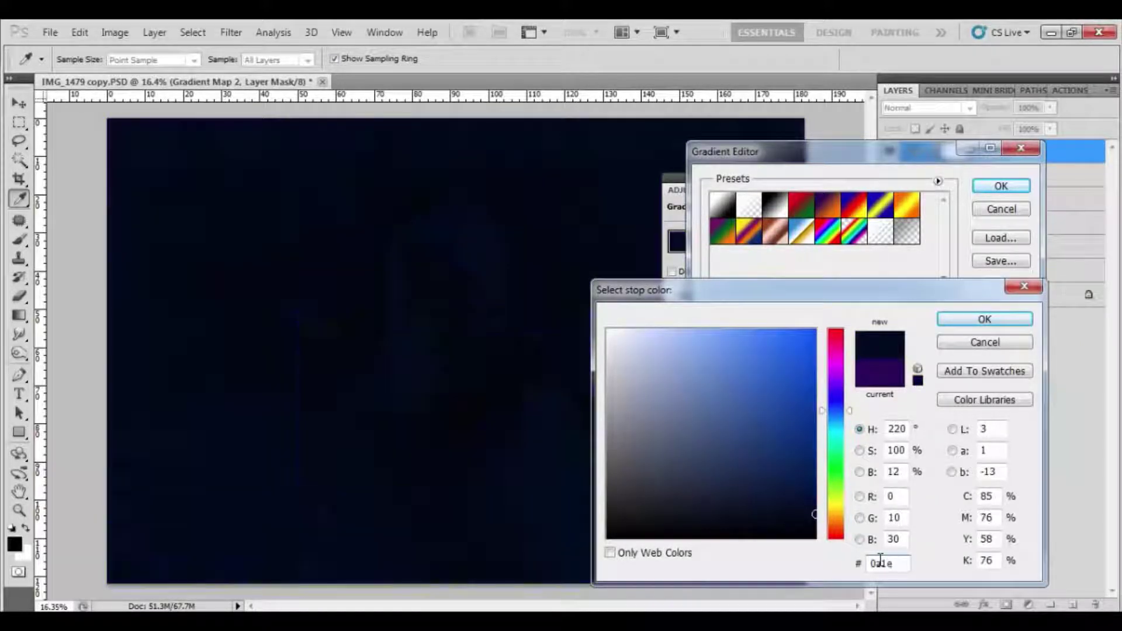
type("59")
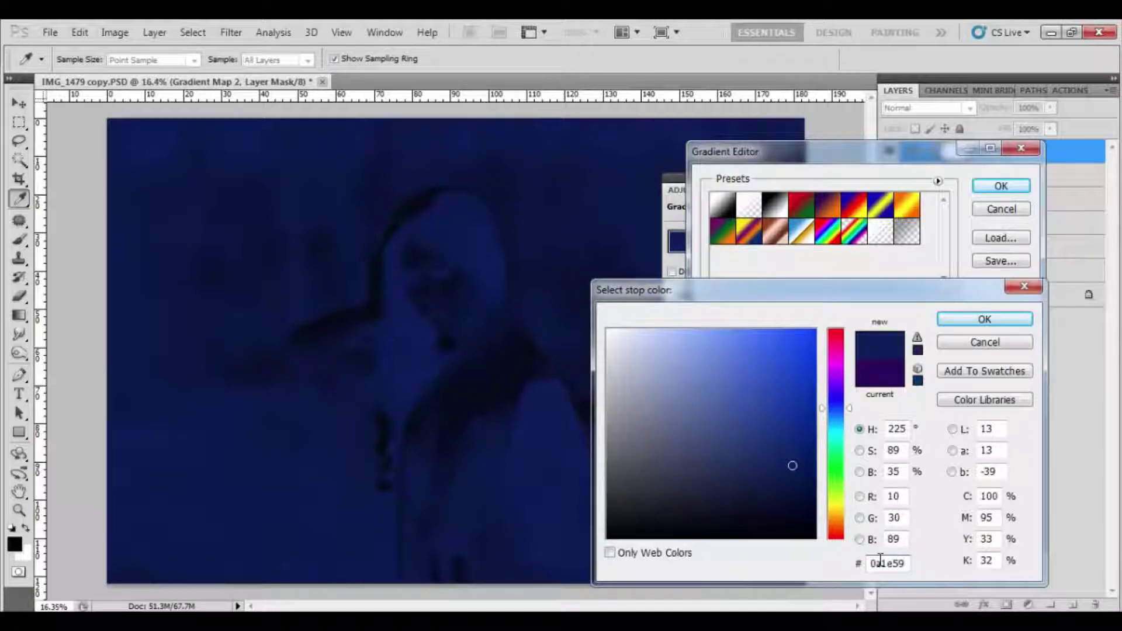
left_click(991, 320)
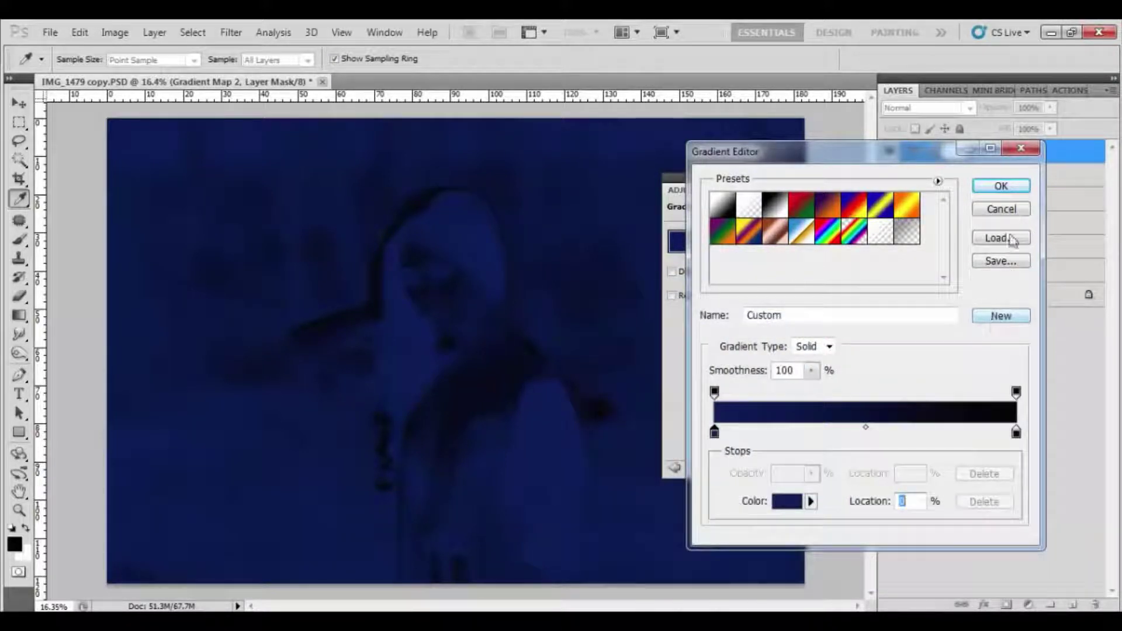
left_click(1001, 185)
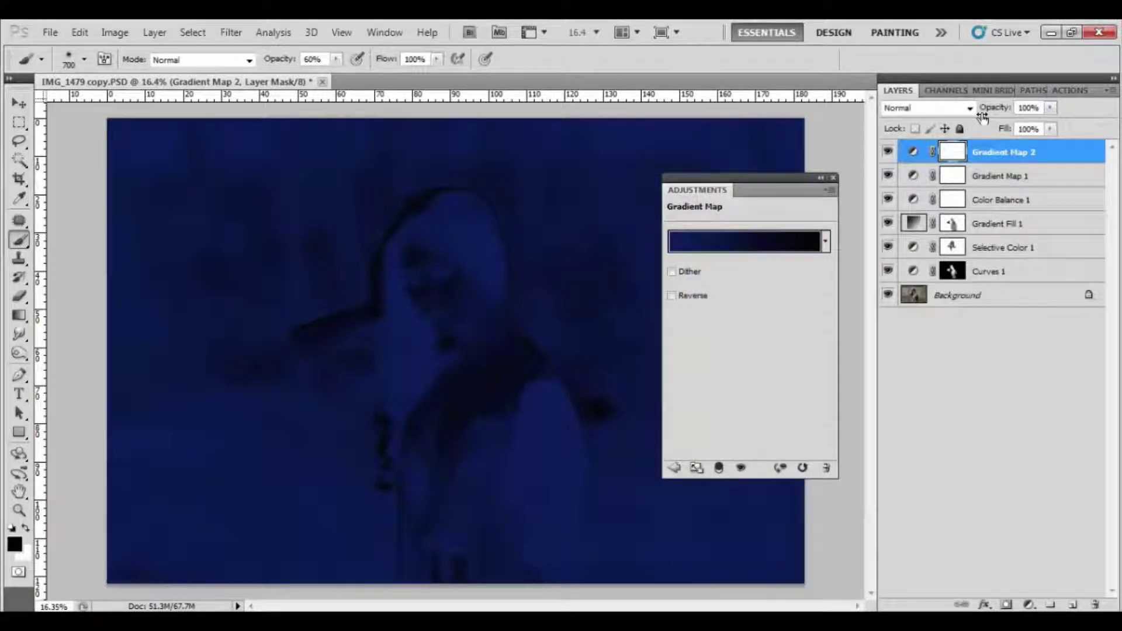
Set Gradient Map 2 to Exclusion blending at 44% opacity
left_click(969, 109)
left_click(927, 440)
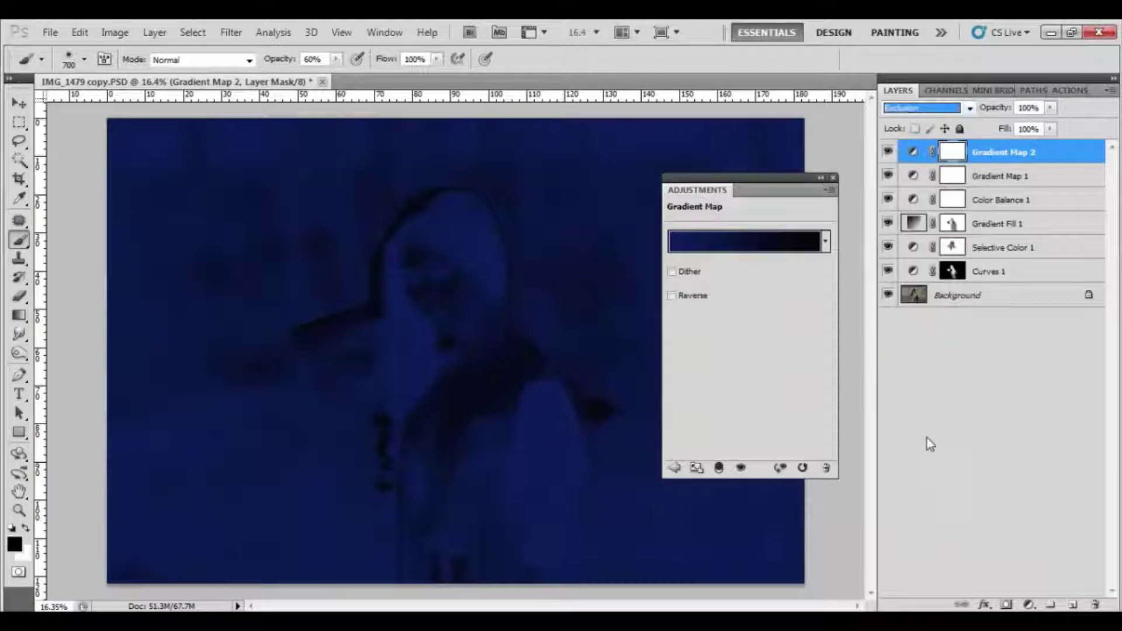
left_click(833, 177)
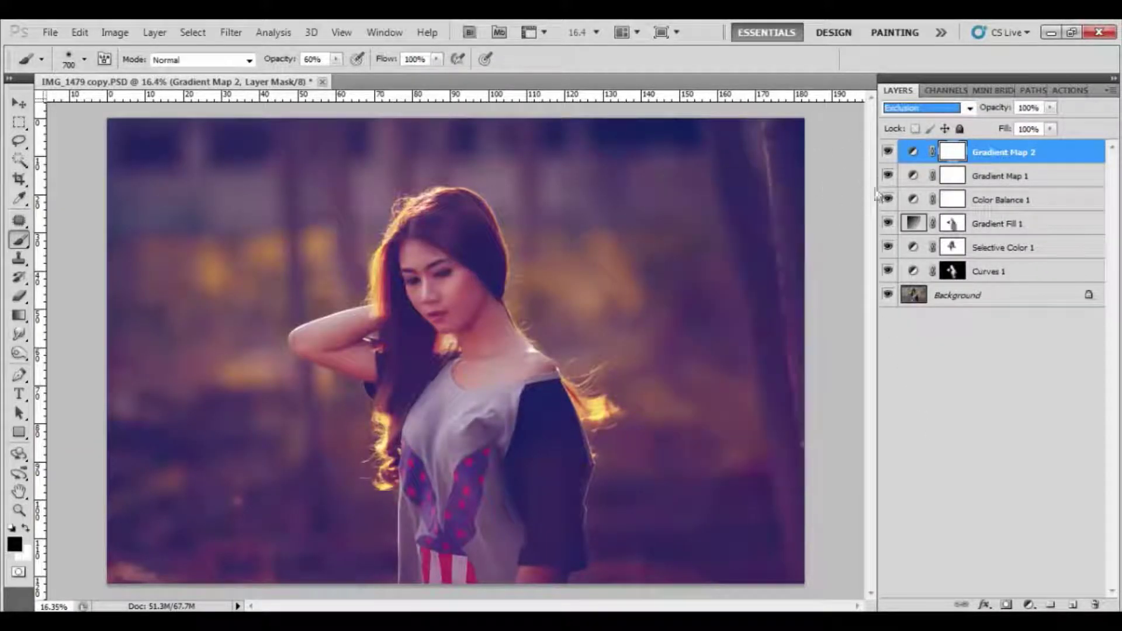
left_click_drag(999, 177, 1006, 160)
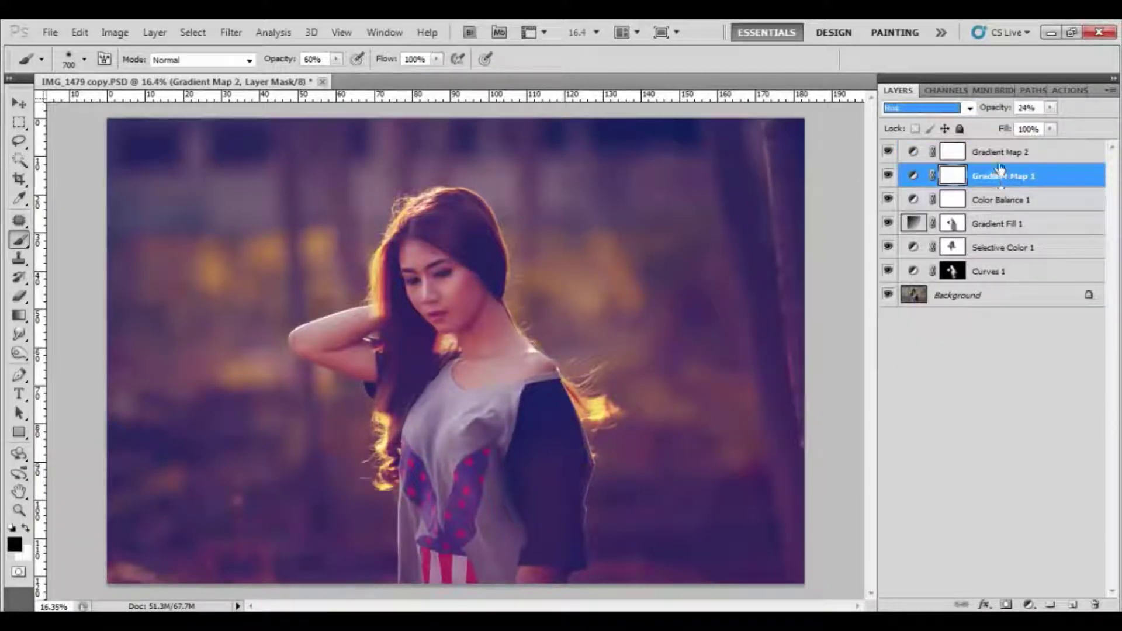
left_click(1050, 108)
left_click_drag(1050, 124, 1003, 132)
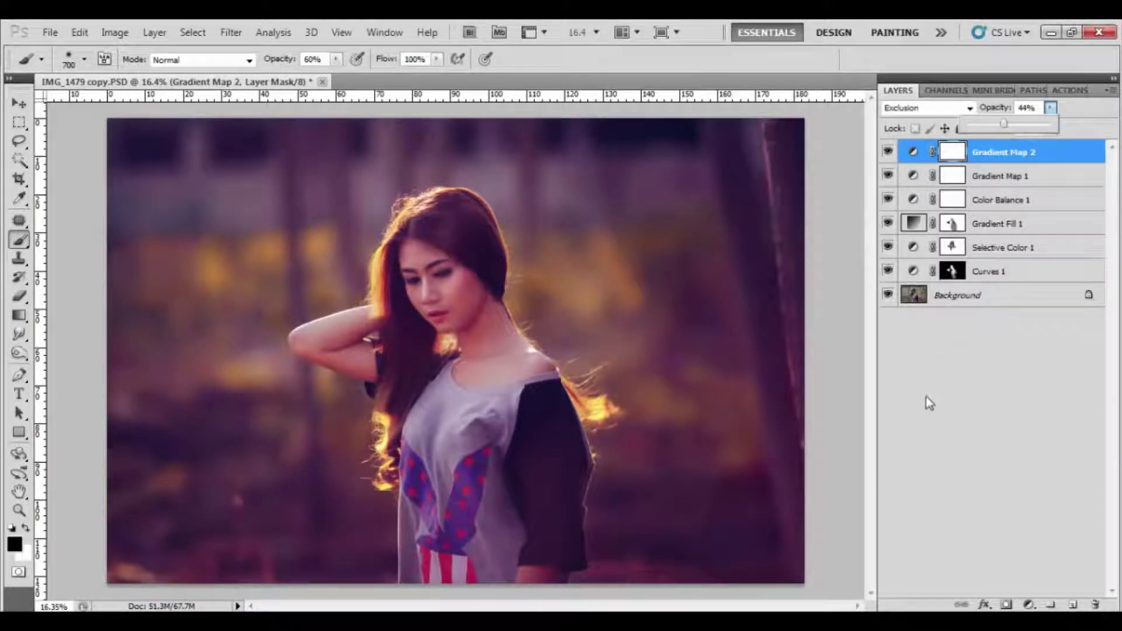
Add a Curves 2 layer with its black point nudged right to Input 5
left_click(1028, 605)
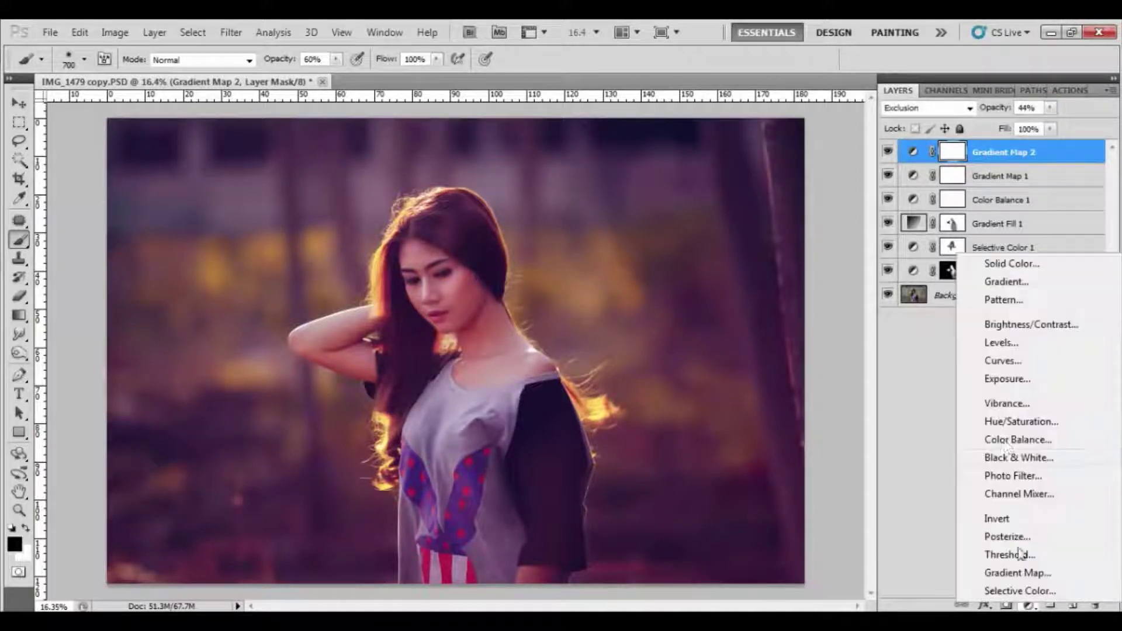
left_click(1000, 362)
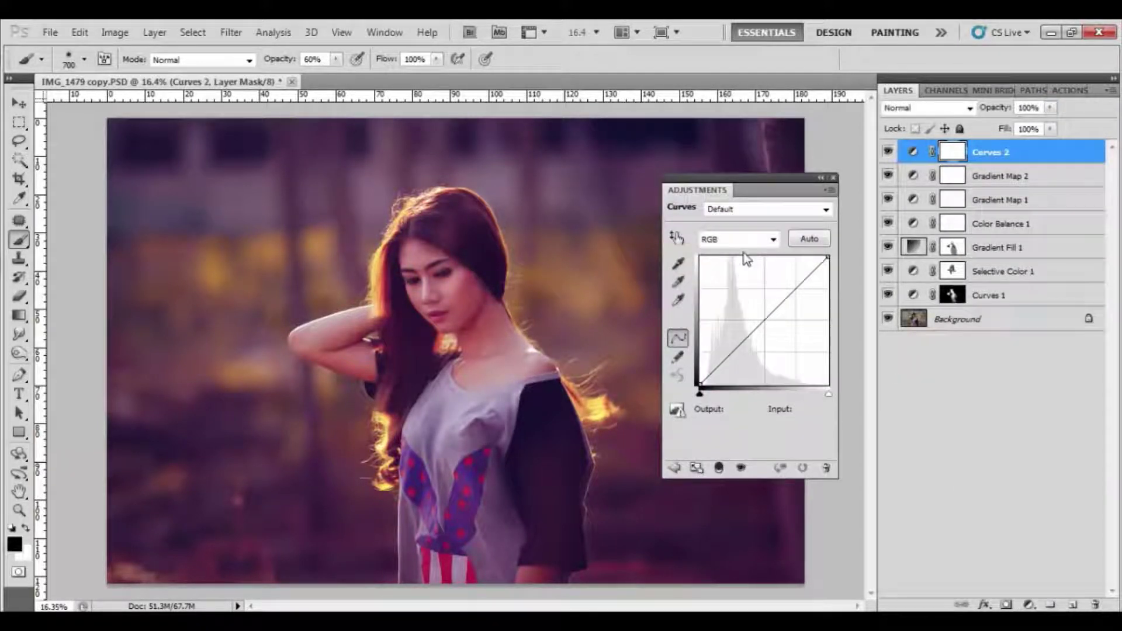
left_click(699, 386)
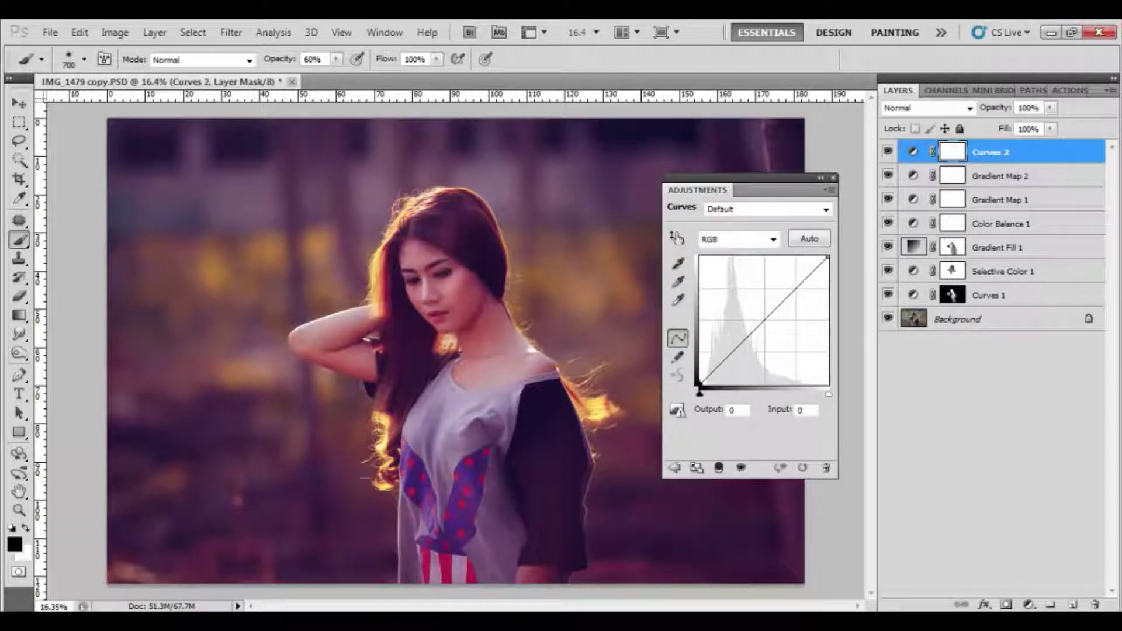
left_click_drag(699, 387, 702, 387)
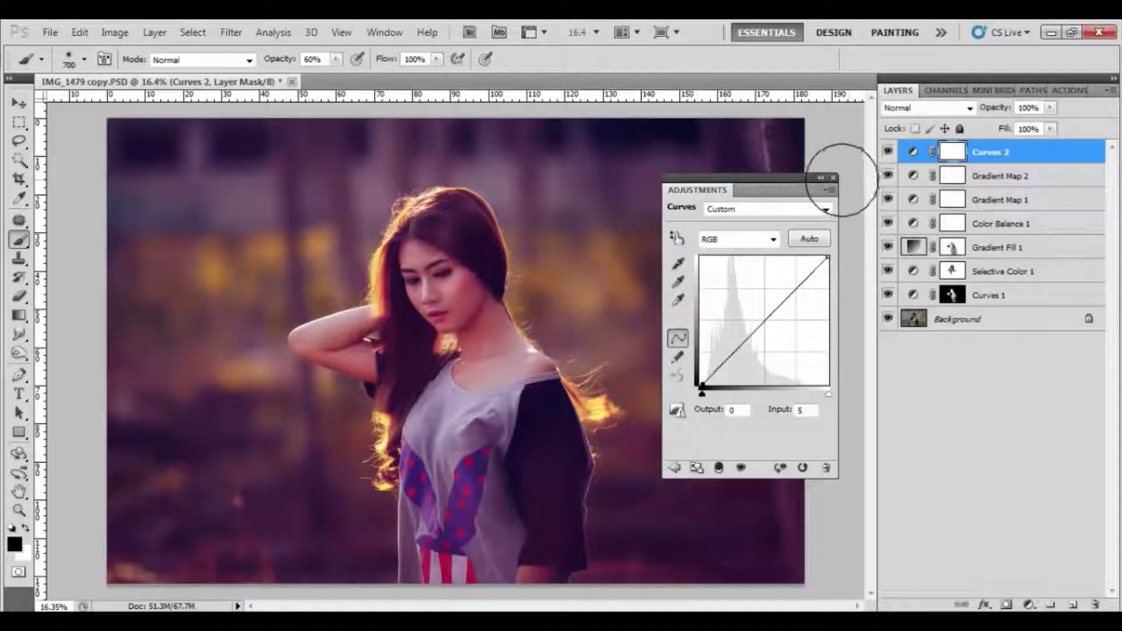
left_click(833, 177)
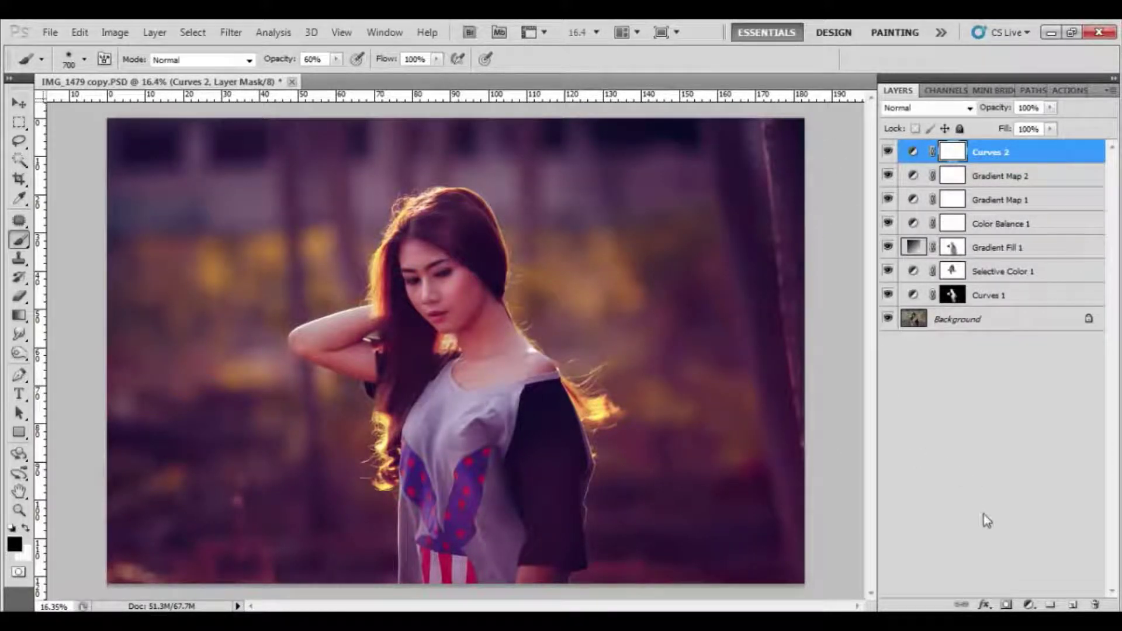
left_click(1027, 604)
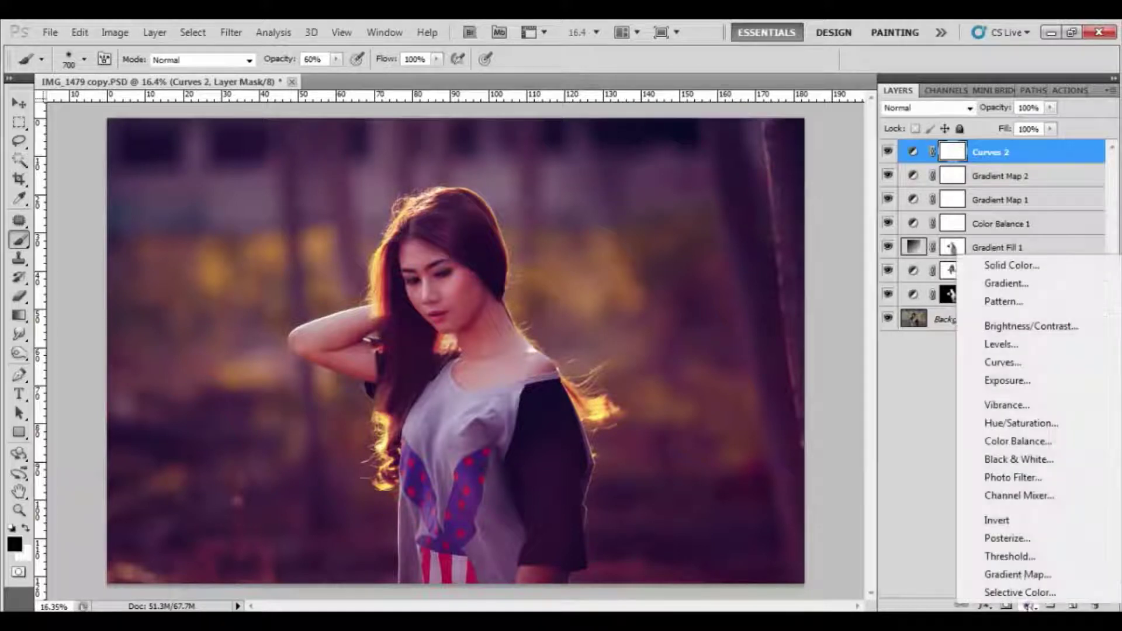
Add a Levels adjustment layer and nudge the RGB and Red black output levels
left_click(1014, 350)
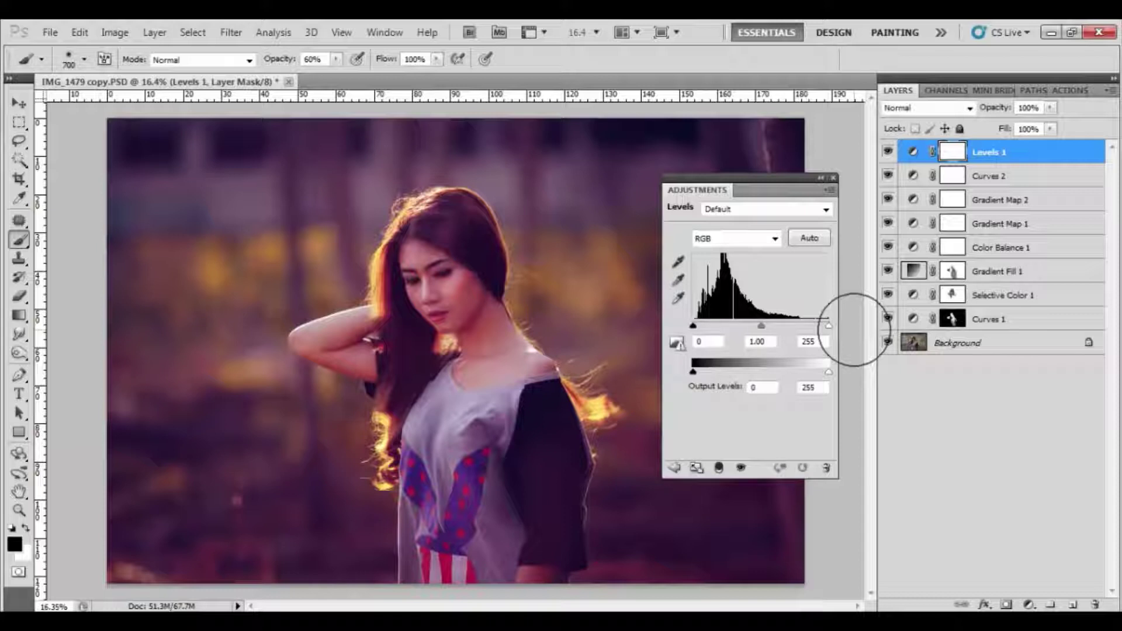
left_click(694, 373)
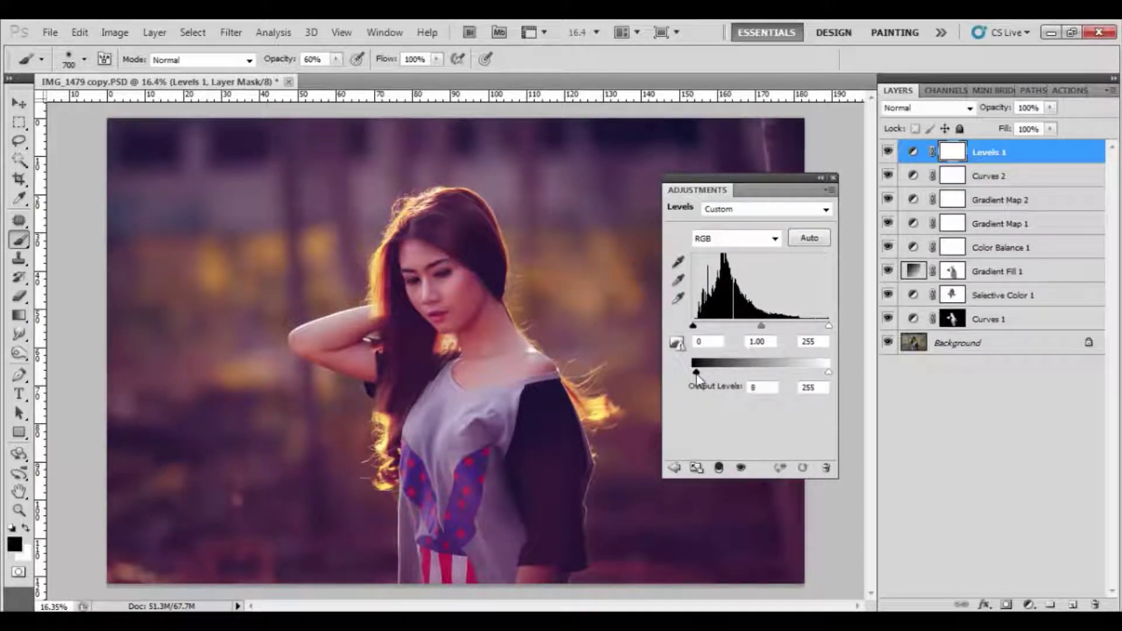
left_click_drag(696, 373, 692, 372)
left_click(736, 239)
left_click(725, 268)
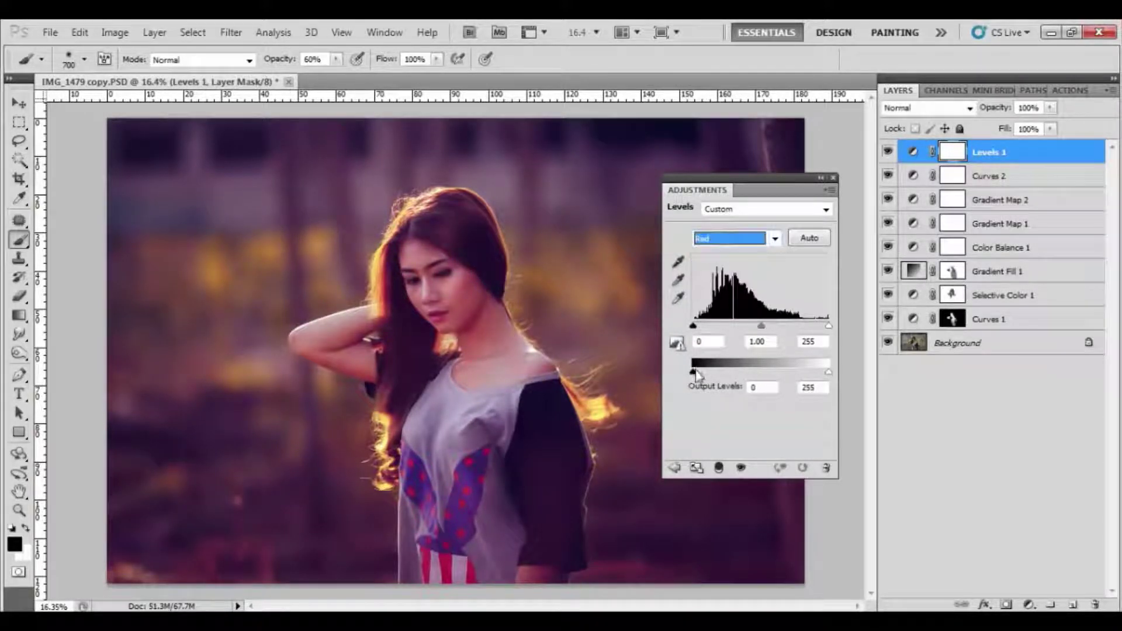
left_click_drag(696, 373, 697, 372)
Lower the Levels Blue channel output white to about 198 to warm the image
left_click(717, 240)
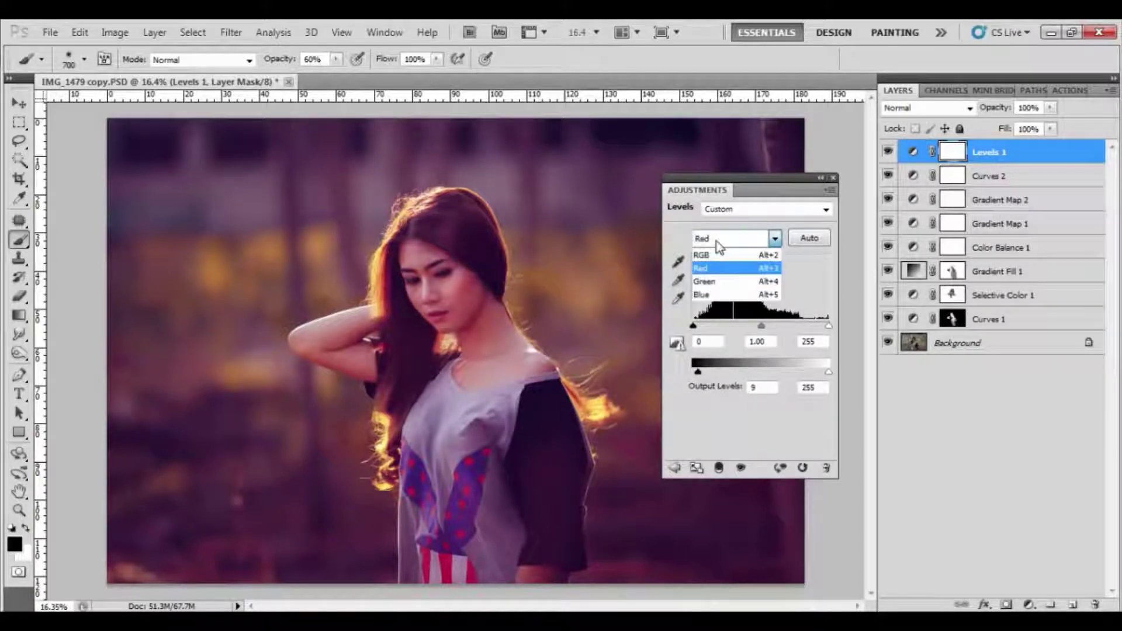
left_click(718, 296)
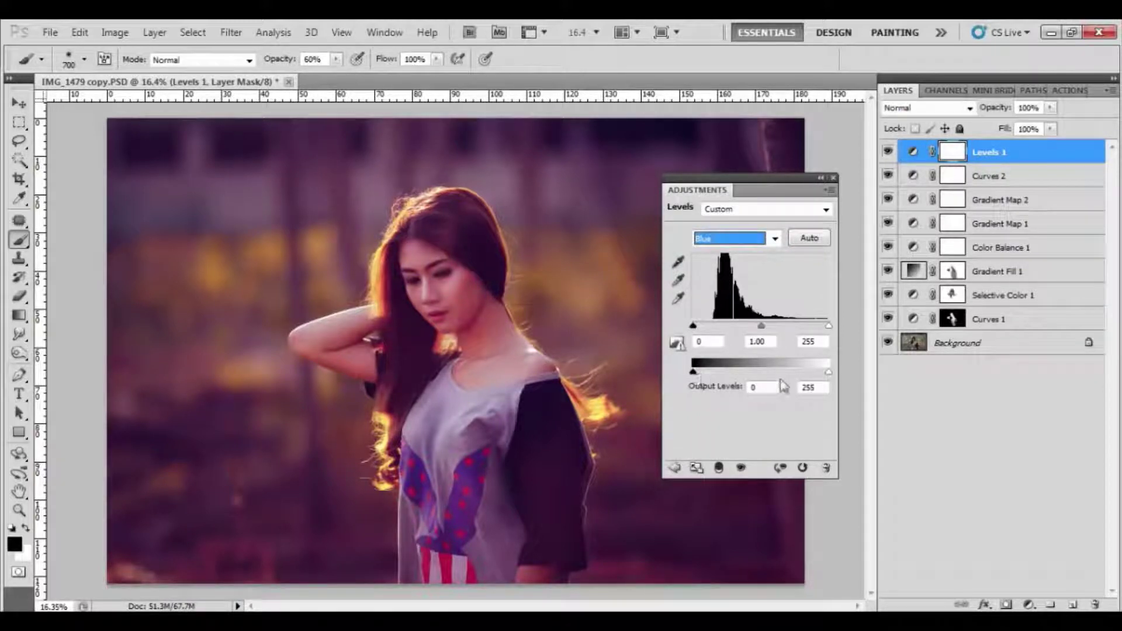
left_click_drag(827, 375, 794, 374)
left_click_drag(791, 373, 794, 374)
left_click_drag(790, 374, 801, 376)
left_click(765, 239)
left_click(756, 279)
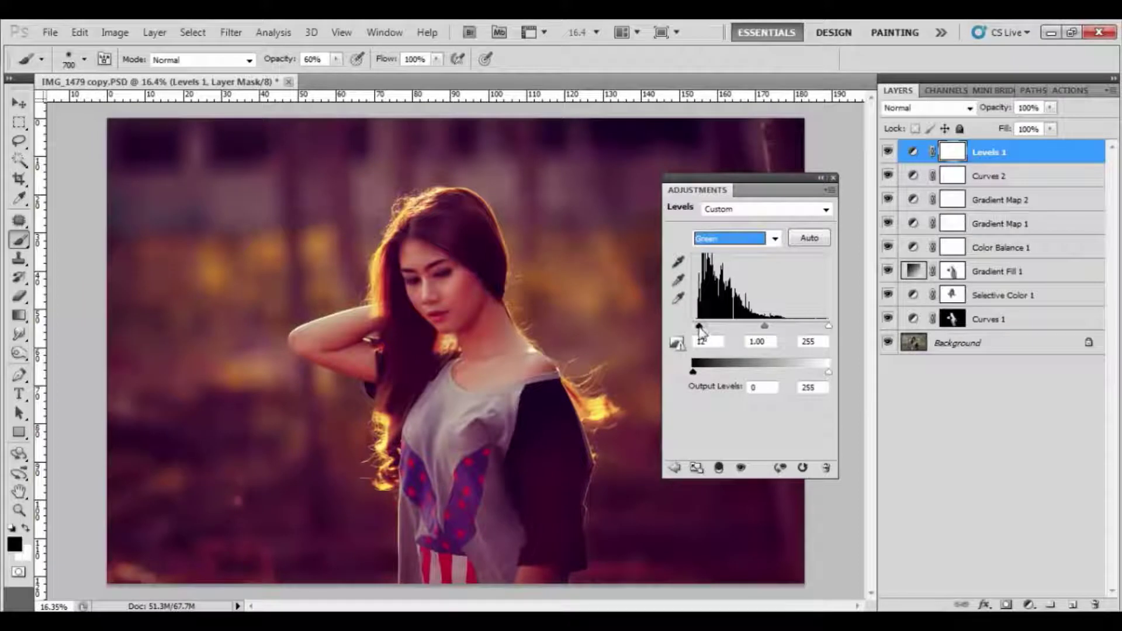
left_click(833, 177)
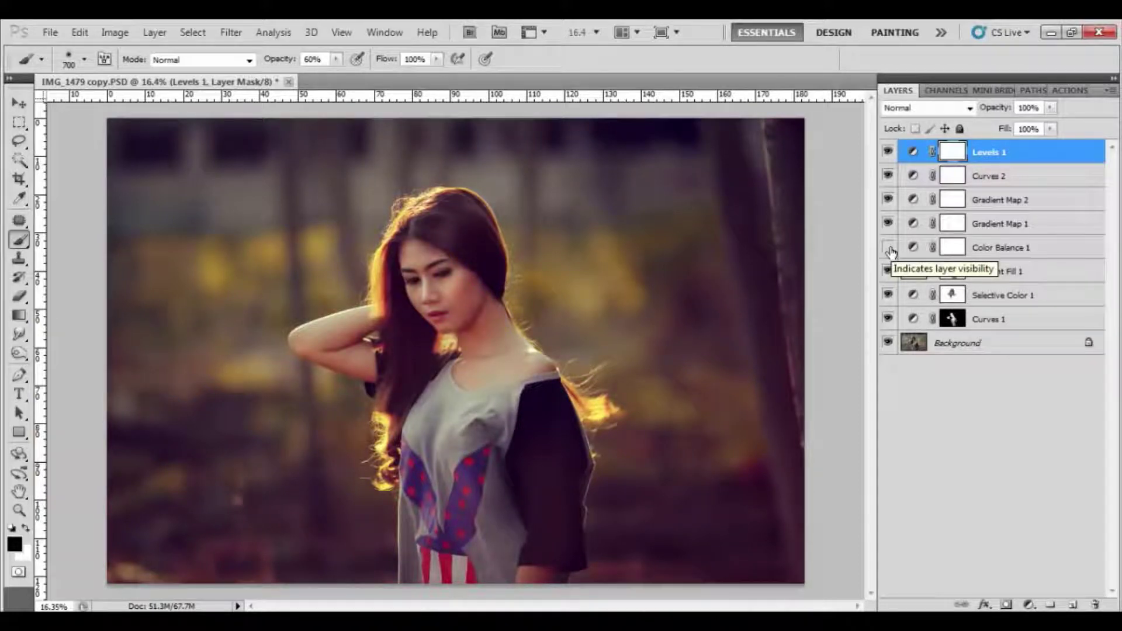
Show Color Balance 1 again and set its opacity to 55%
left_click(888, 248)
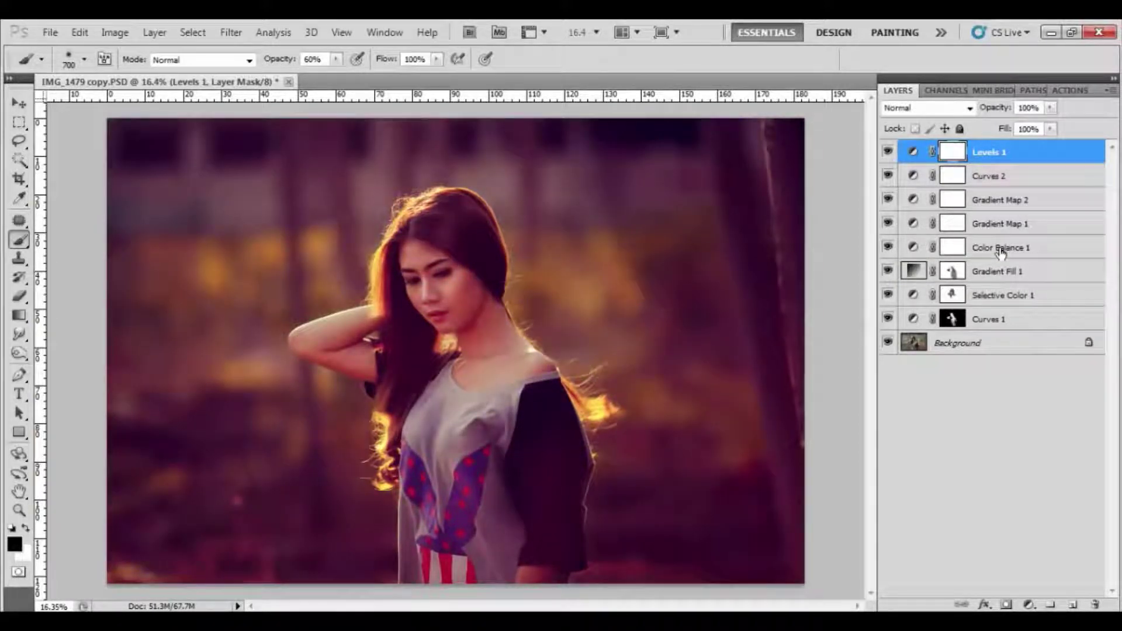
left_click(1000, 247)
left_click_drag(1050, 107, 1019, 133)
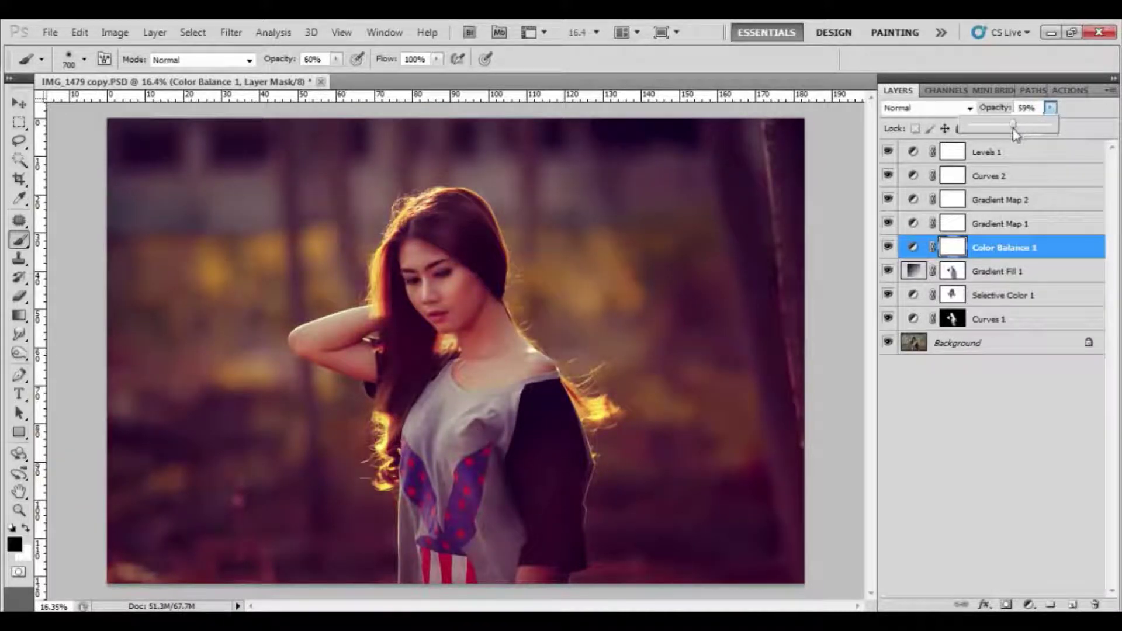
left_click_drag(1016, 133, 1012, 134)
Paint black on the Color Balance 1 mask over her face, neck and hair
right_click(438, 236)
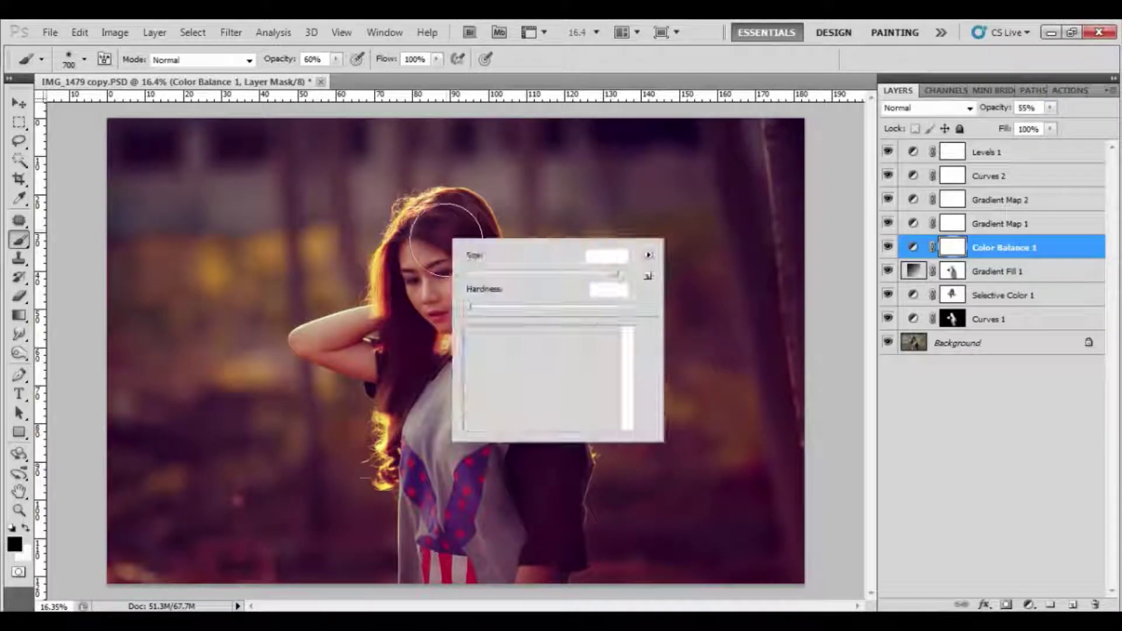
key("Escape")
left_click_drag(430, 274, 497, 362)
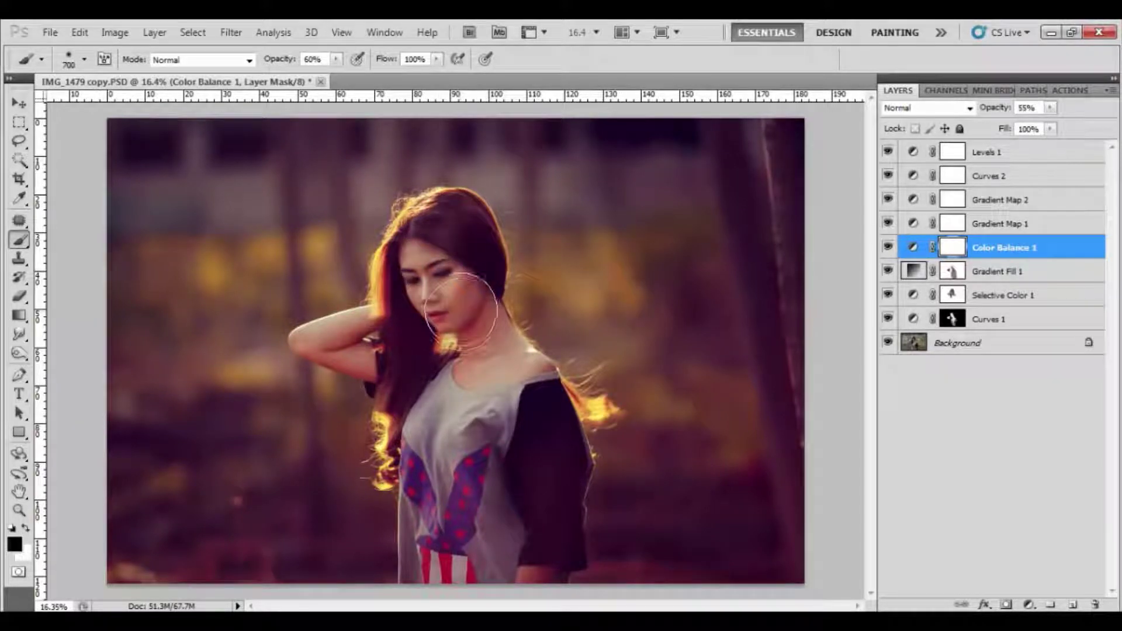
left_click_drag(438, 280, 476, 351)
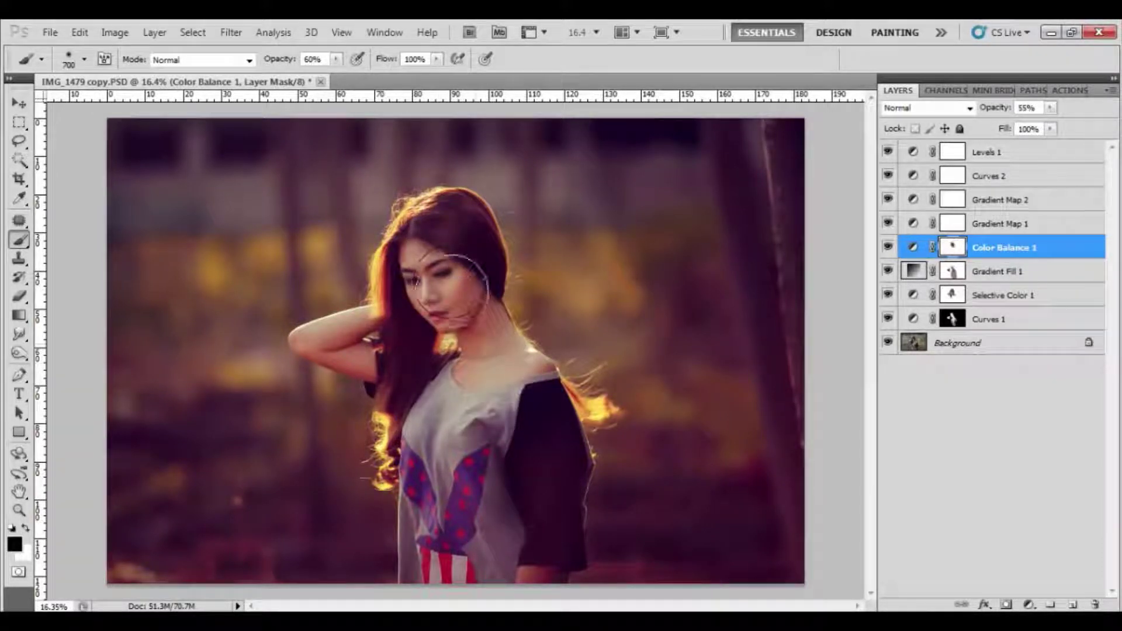
left_click_drag(432, 269, 455, 232)
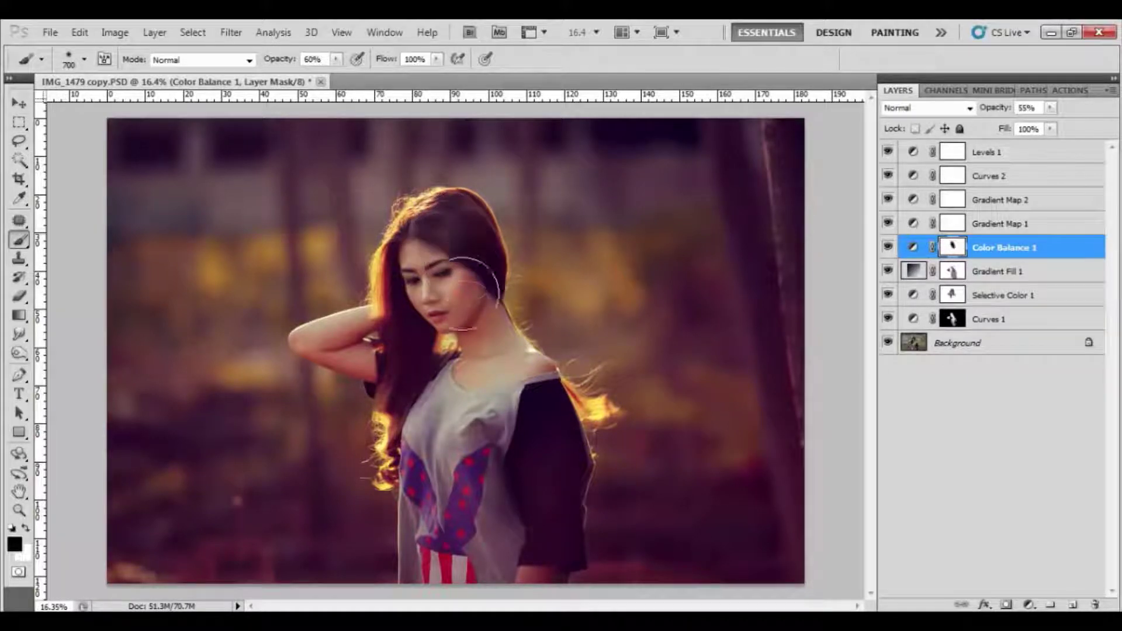
With a 300-500 px brush, mask the tint from face to chest and over the arm
scroll(533, 391, "up", 2)
scroll(532, 390, "up", 1)
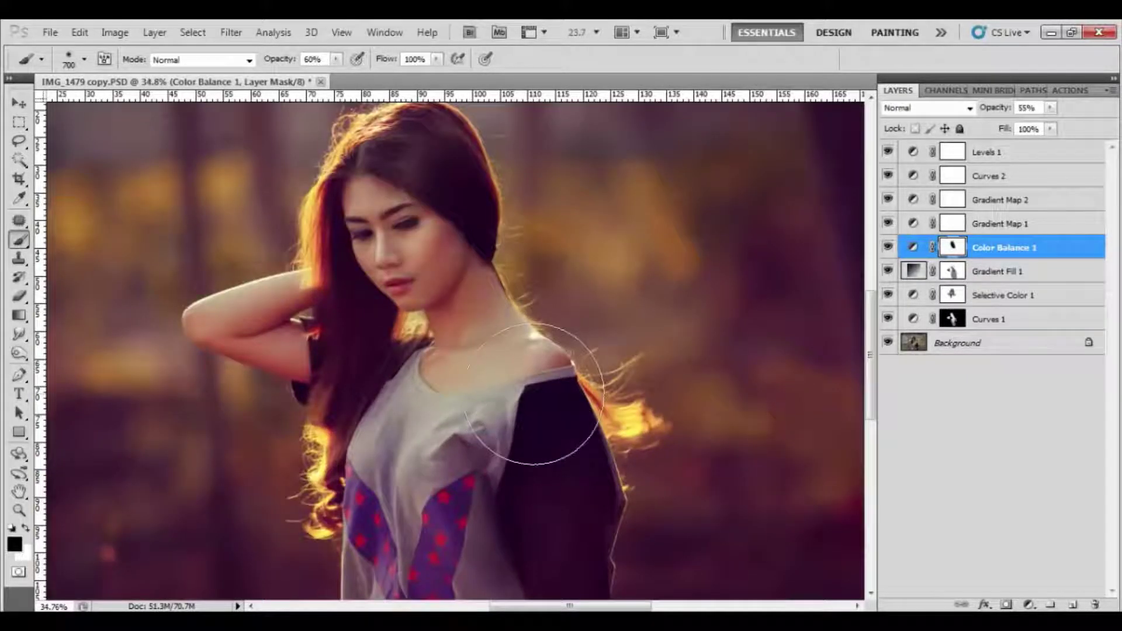
key("bracketleft")
key("bracketleft")
key("bracketleft")
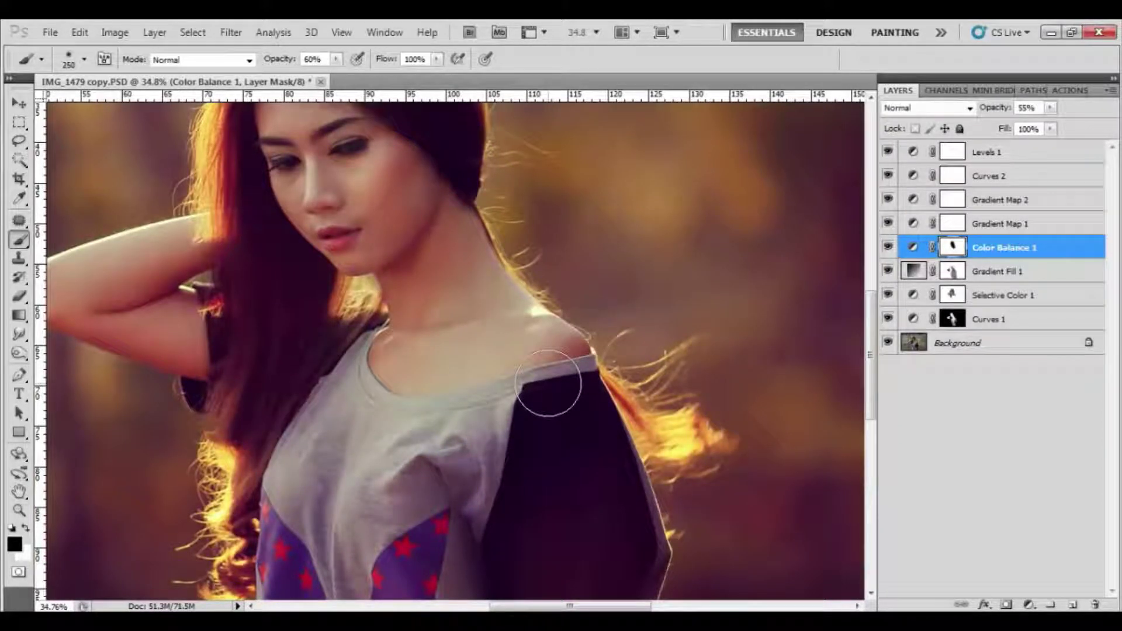
key("bracketleft")
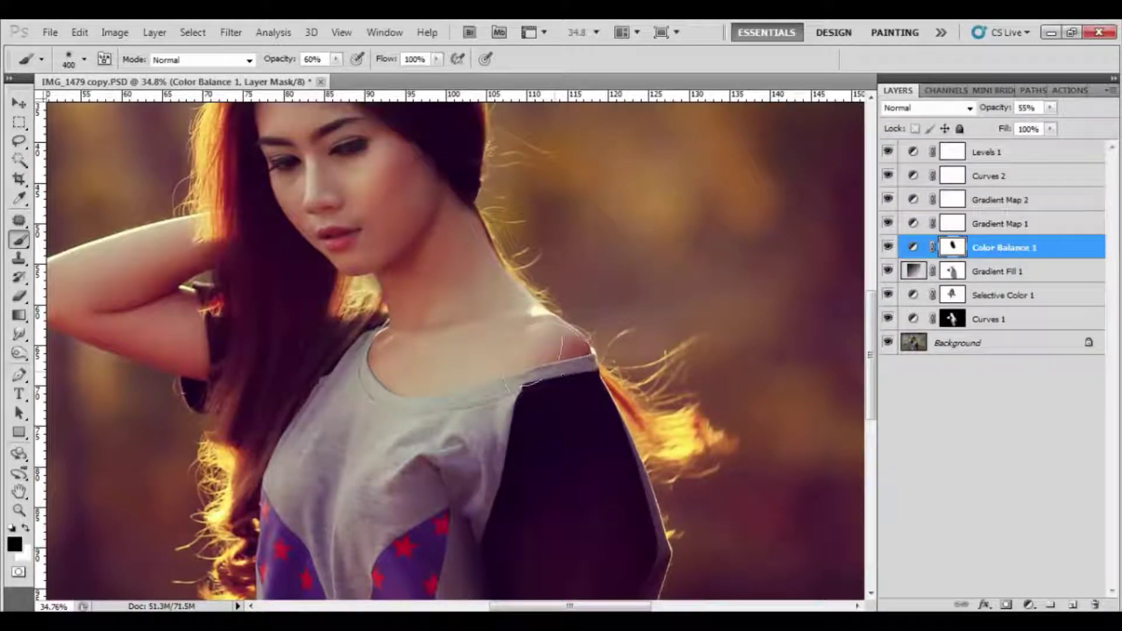
scroll(377, 218, "down", 4)
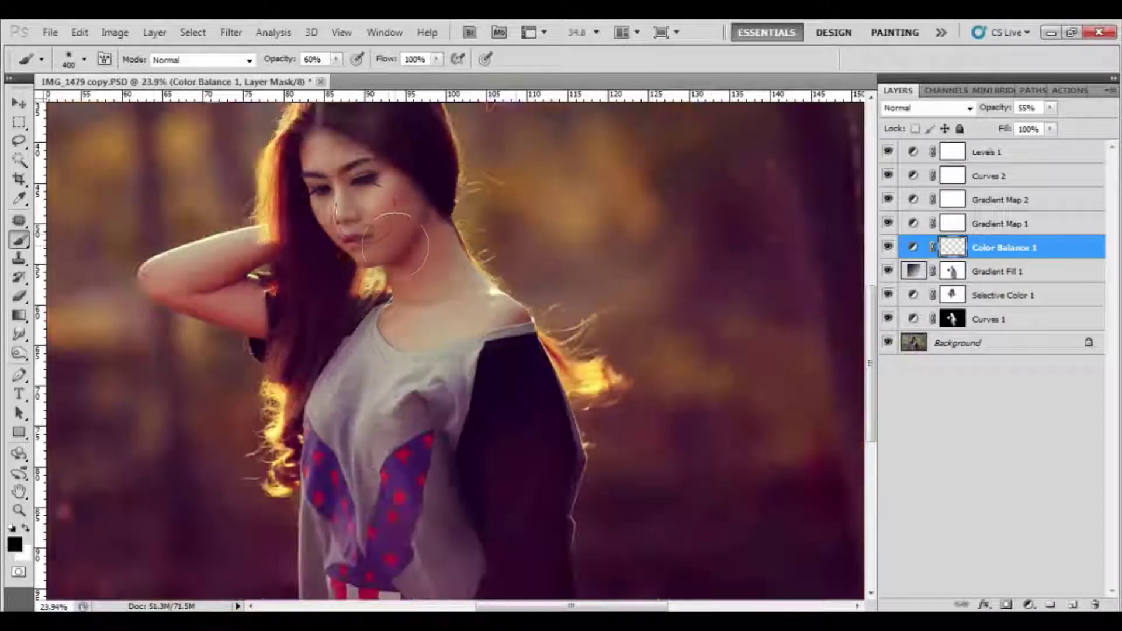
key("bracketright")
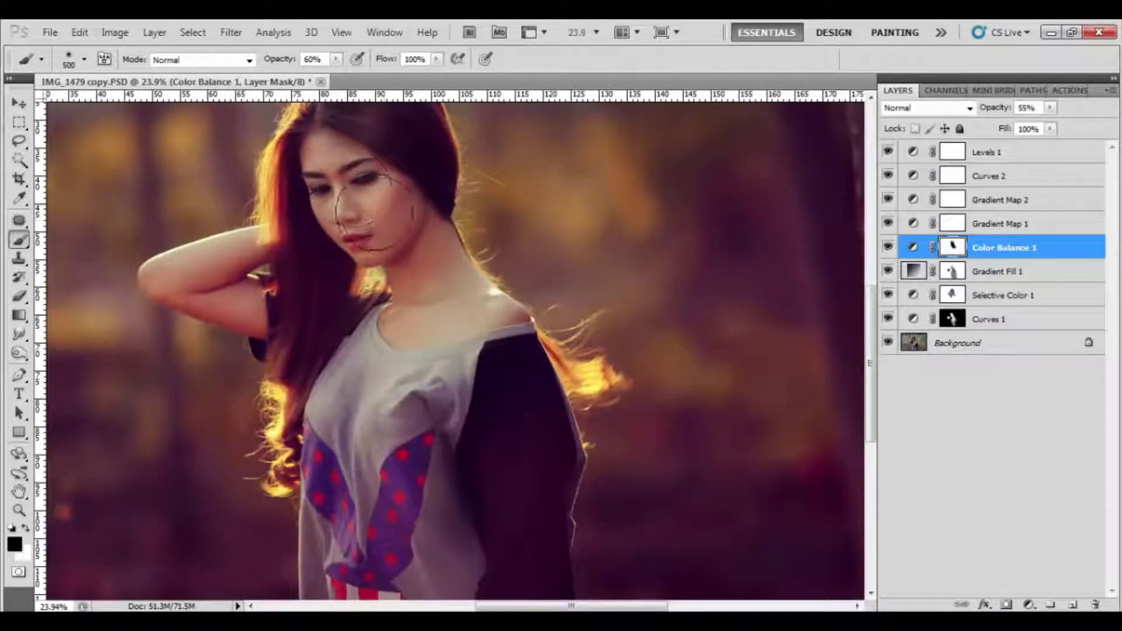
left_click_drag(333, 193, 409, 316)
left_click_drag(251, 257, 155, 288)
With a 150 px brush, mask the tint along the arm toward the elbow
scroll(275, 263, "up", 4)
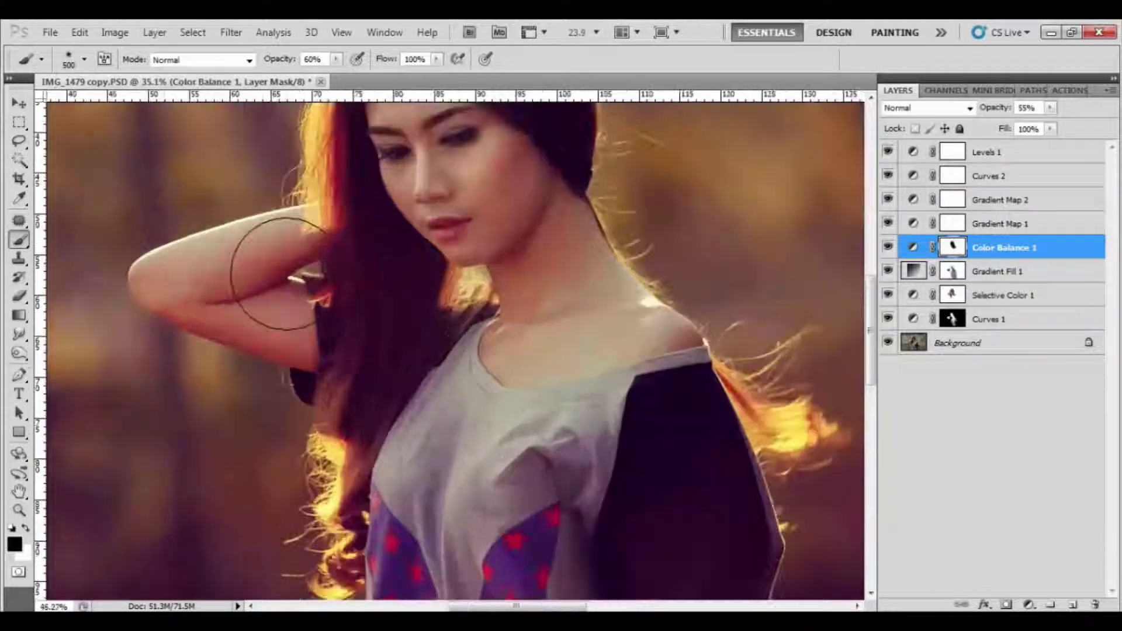
key("bracketleft")
key("bracketleft")
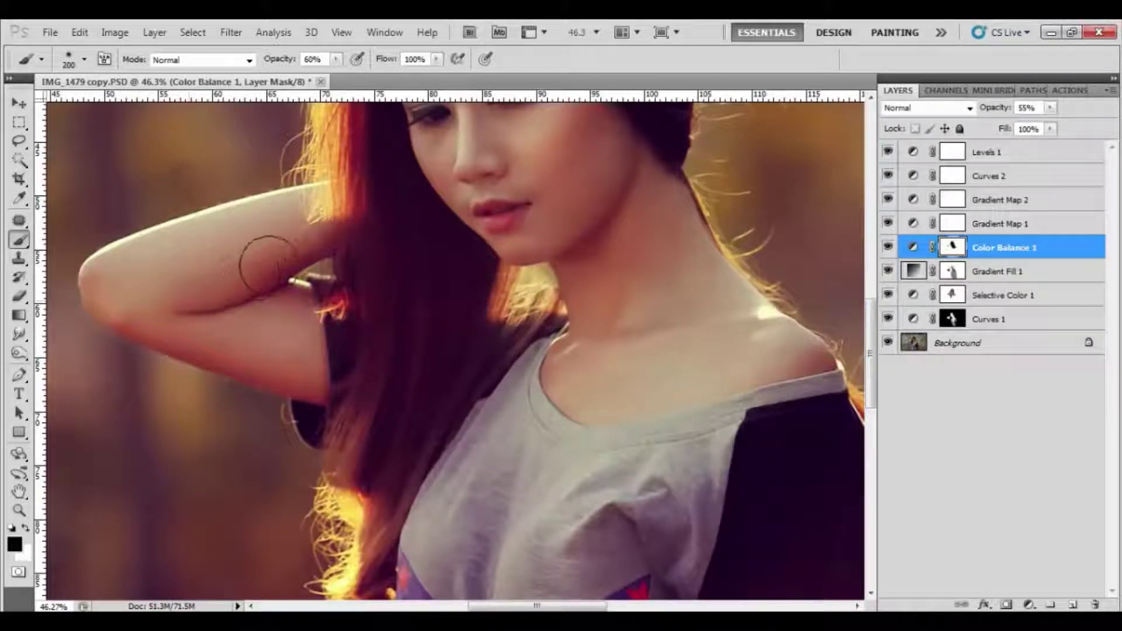
left_click_drag(268, 265, 134, 283)
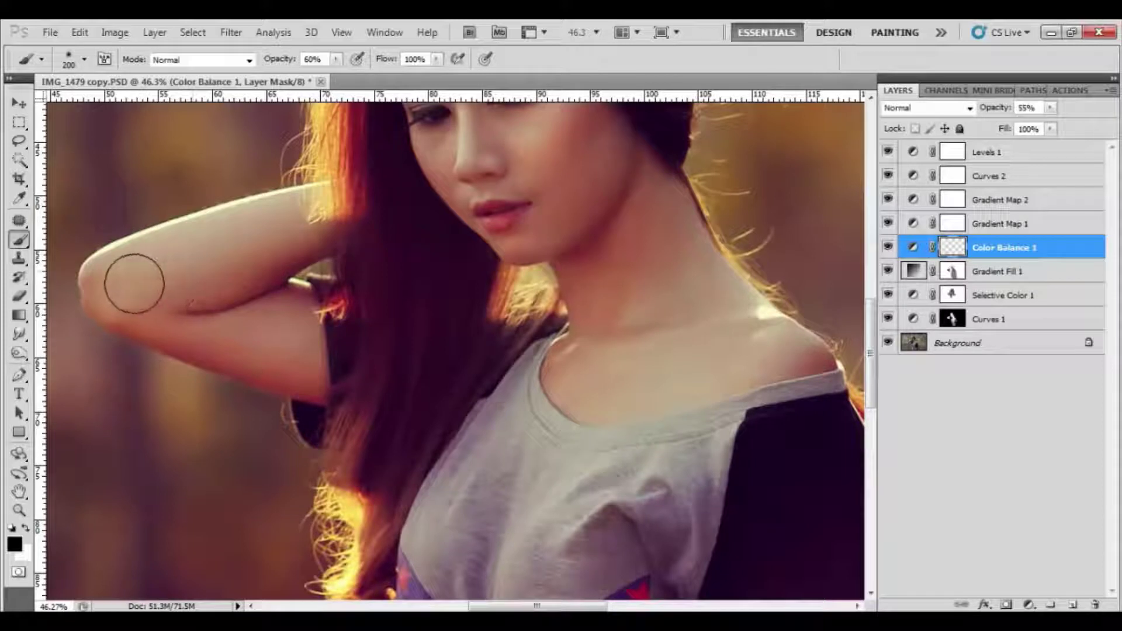
key("bracketleft")
left_click_drag(105, 278, 220, 345)
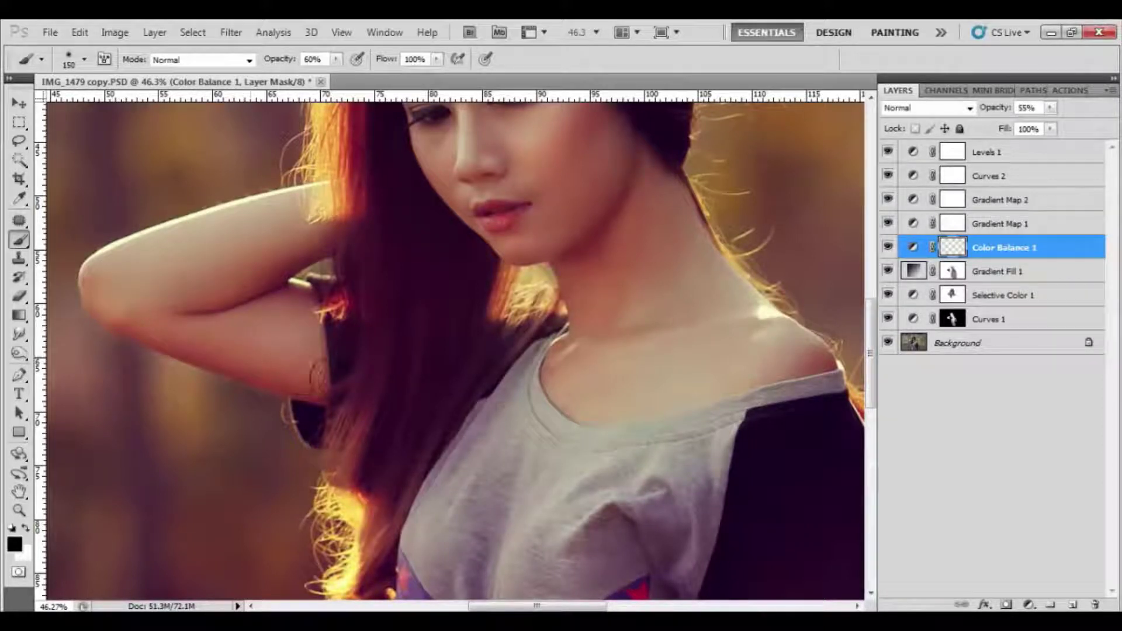
mouse_move(321, 378)
left_mouse_down()
mouse_move(211, 300)
mouse_move(303, 230)
mouse_move(226, 261)
mouse_move(315, 368)
left_mouse_up()
Reset the brush to 500, lower Color Balance 1 opacity slightly, and select Levels 1
scroll(474, 412, "down", 2)
key("bracketright")
key("bracketright")
key("bracketright")
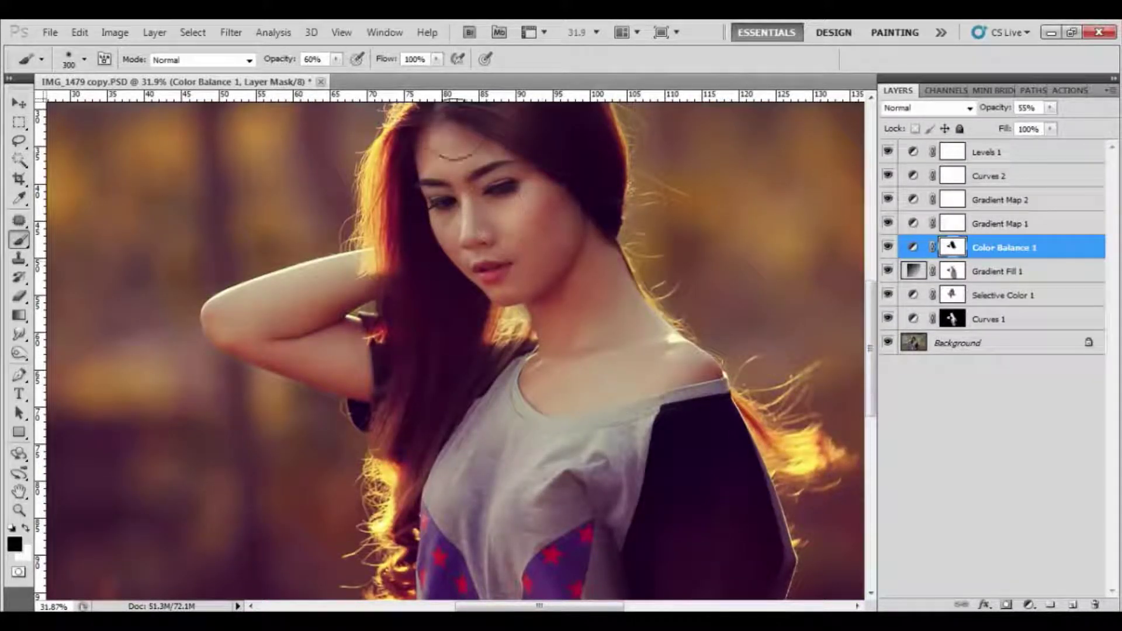
scroll(525, 239, "down", 1)
key("bracketright")
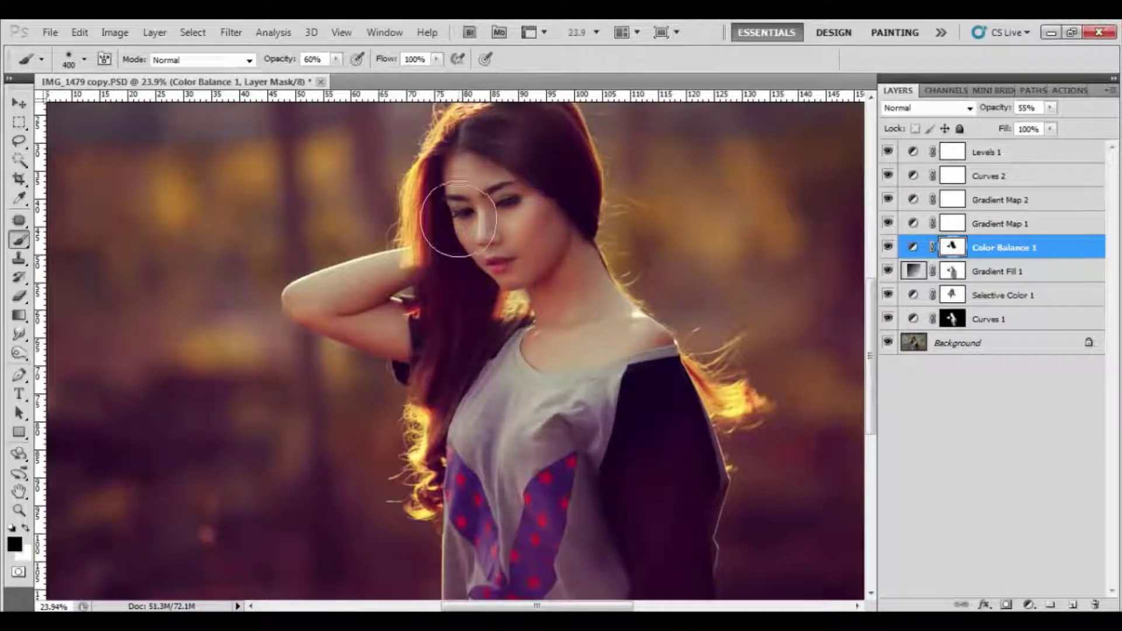
key("bracketright")
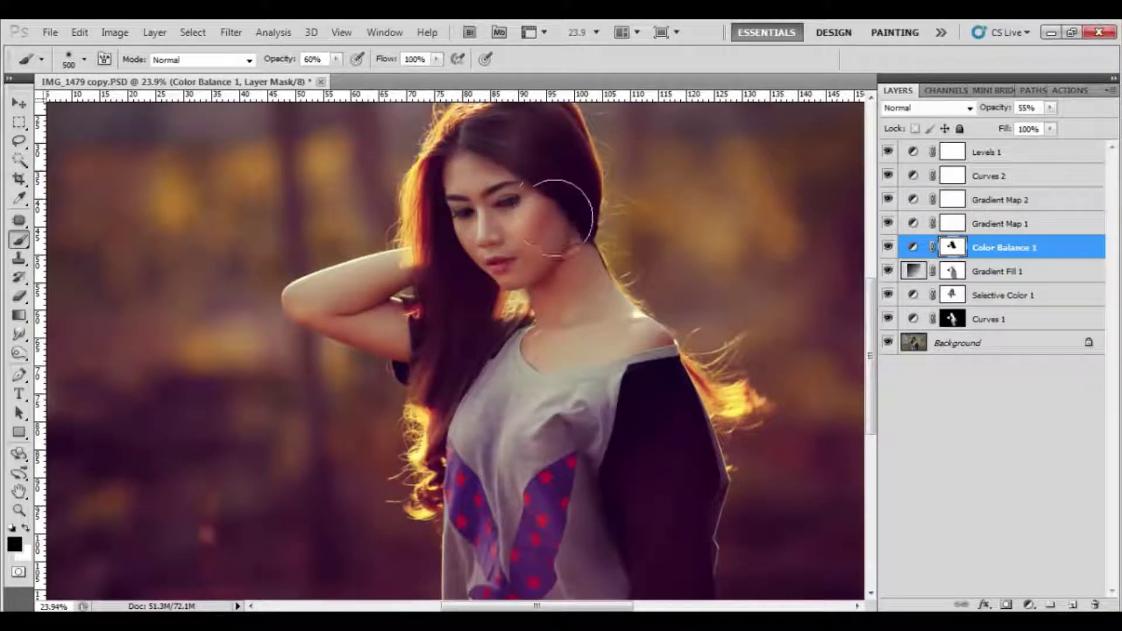
scroll(563, 268, "down", 1)
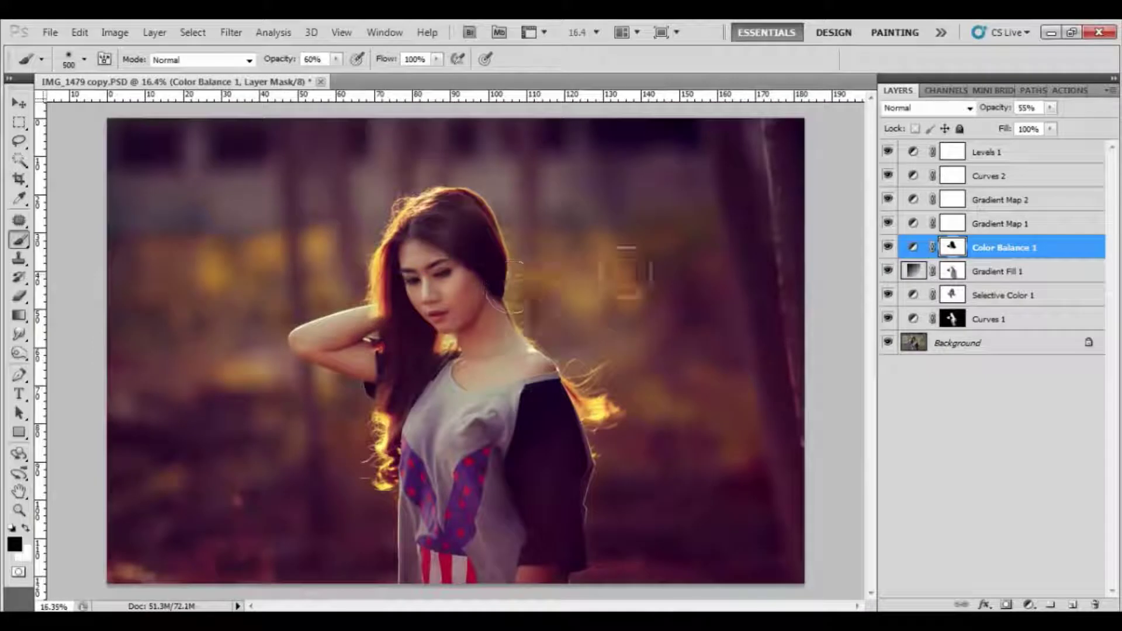
left_click(1050, 108)
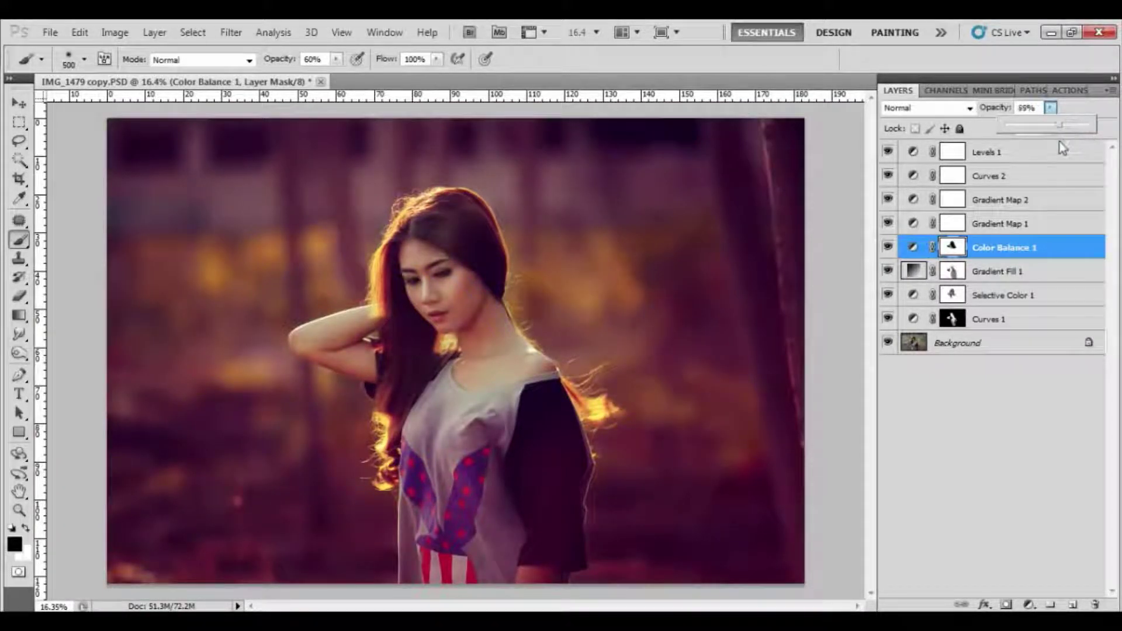
left_click_drag(1059, 142, 1050, 146)
left_click(1028, 158)
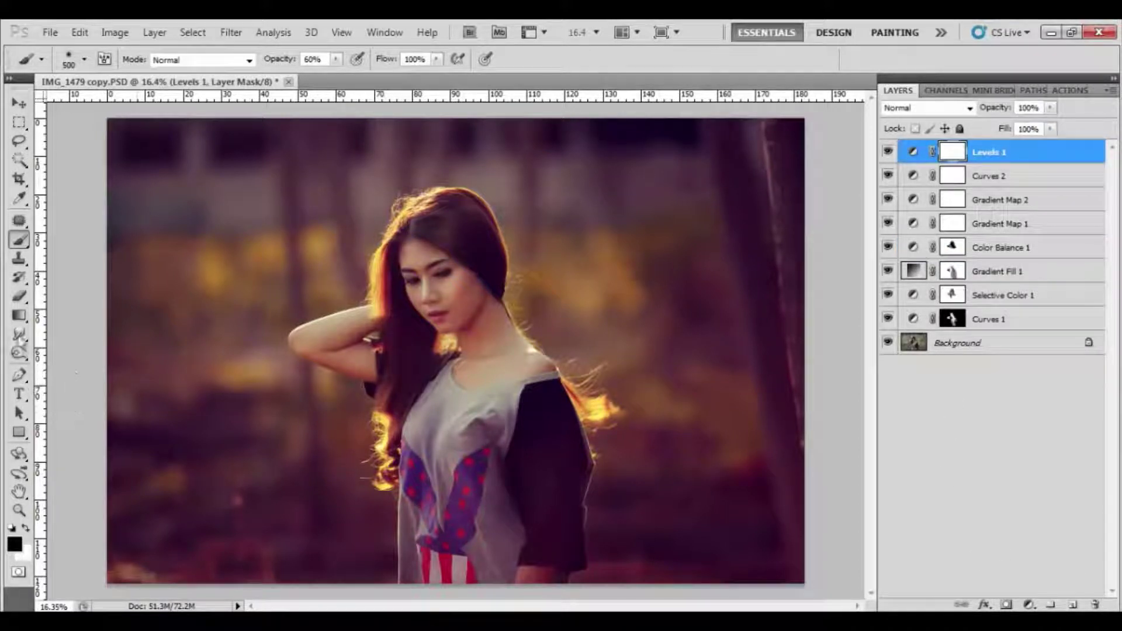
Add a new glow layer above Levels 1 and enlarge the glow to cover most of the photo
left_click(20, 316)
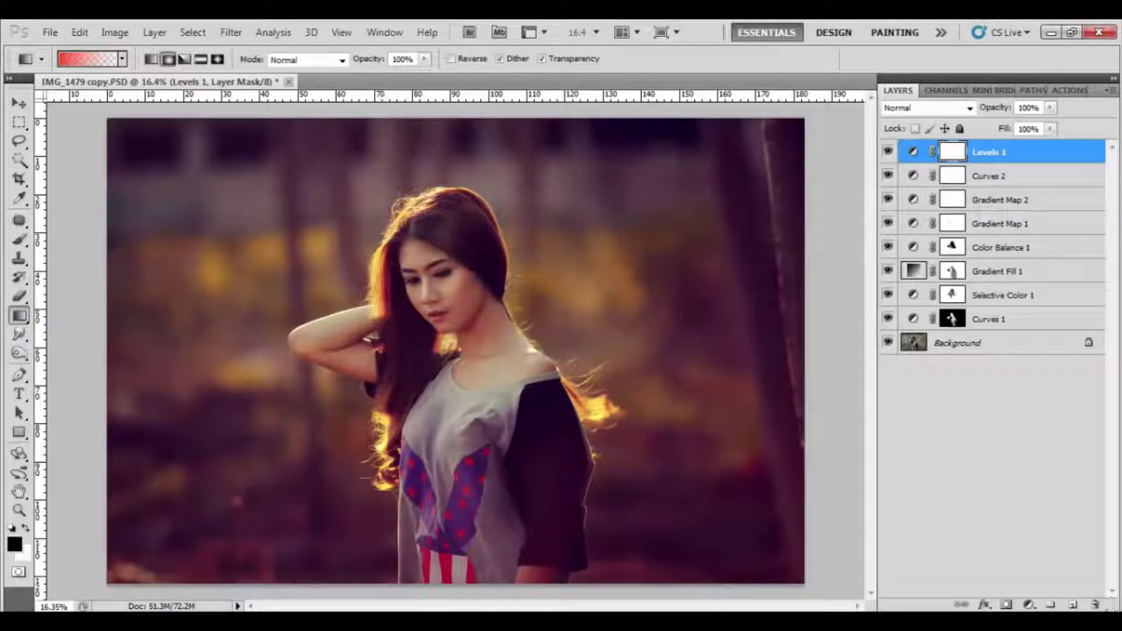
left_click(1072, 605)
key("x")
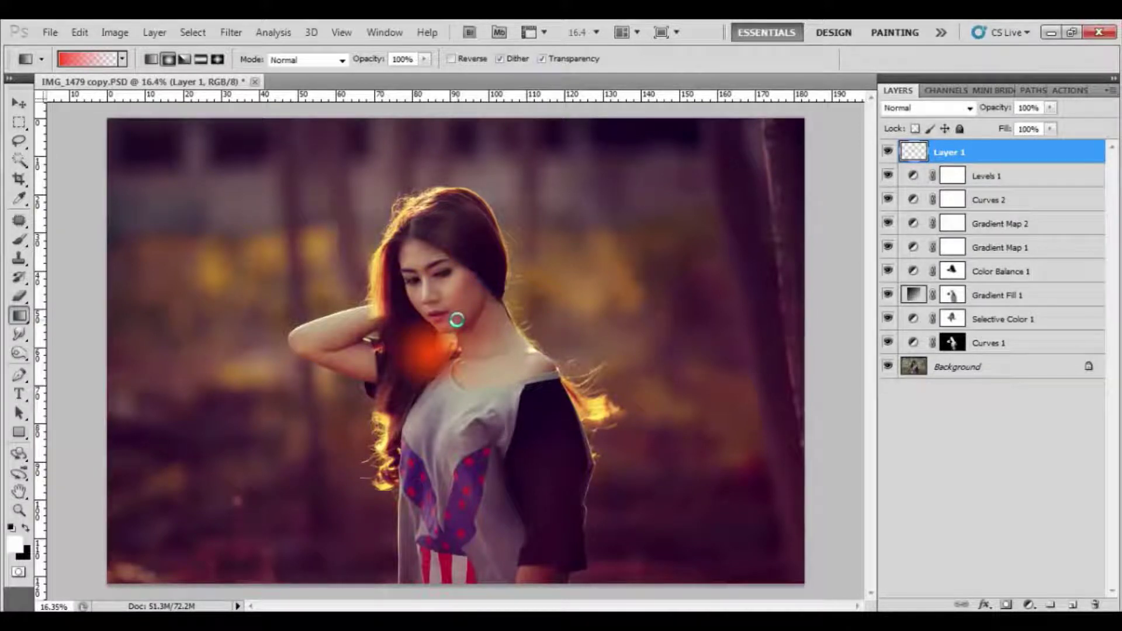
key("ctrl+t")
left_click_drag(471, 315, 763, 116)
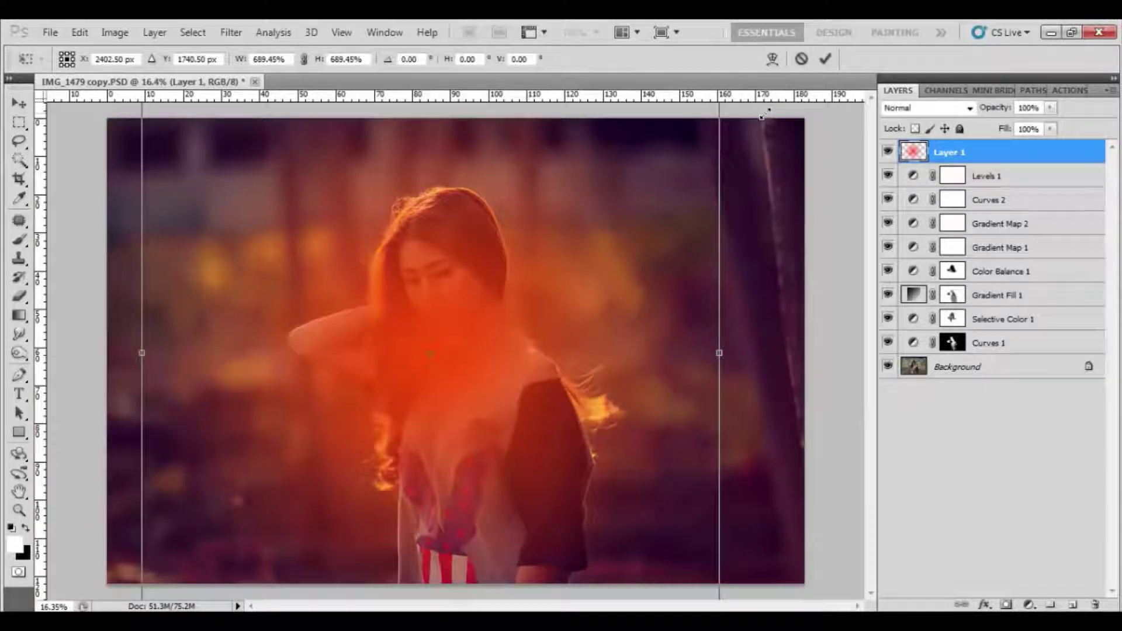
key("g")
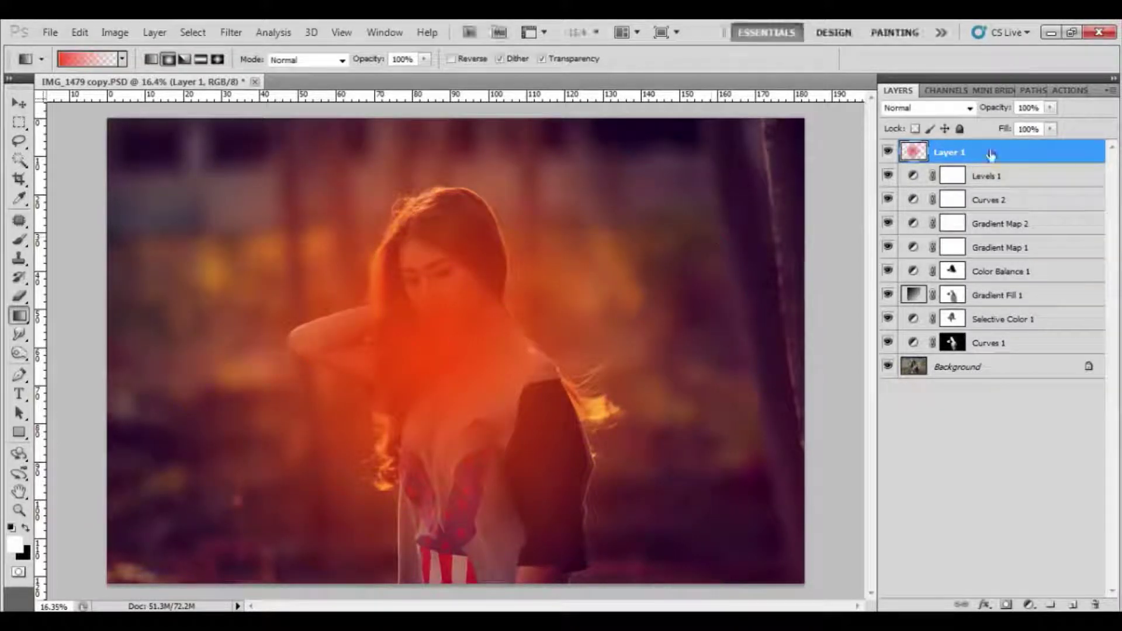
Set Layer 1 to Screen blend mode and move the red glow to the top-left
left_click(968, 108)
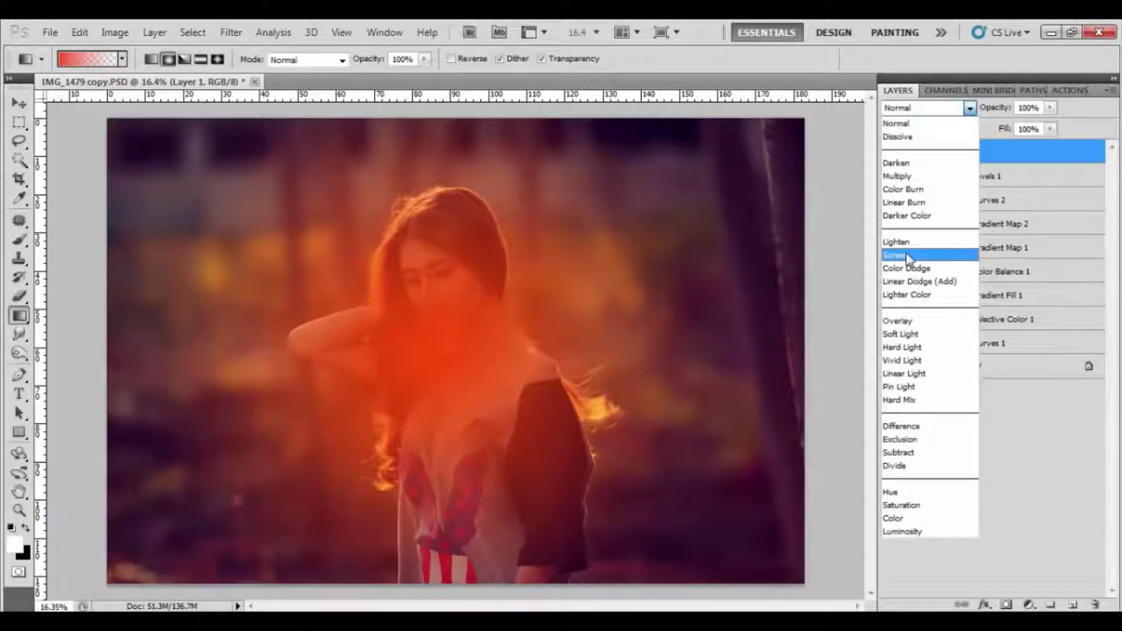
left_click(908, 257)
key("v")
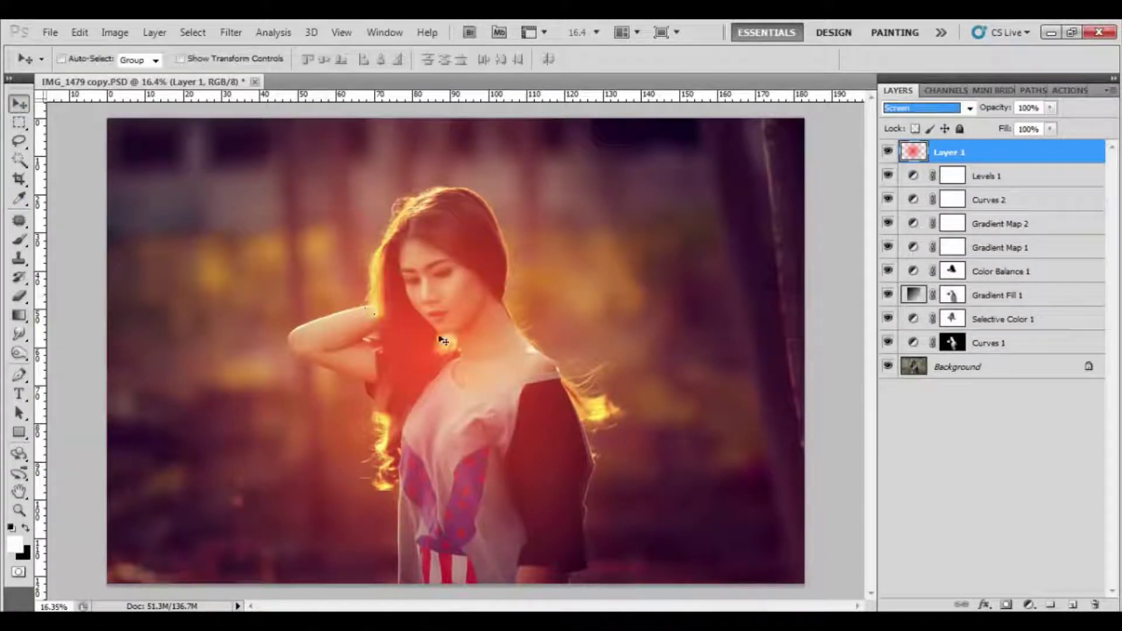
left_click_drag(443, 341, 261, 148)
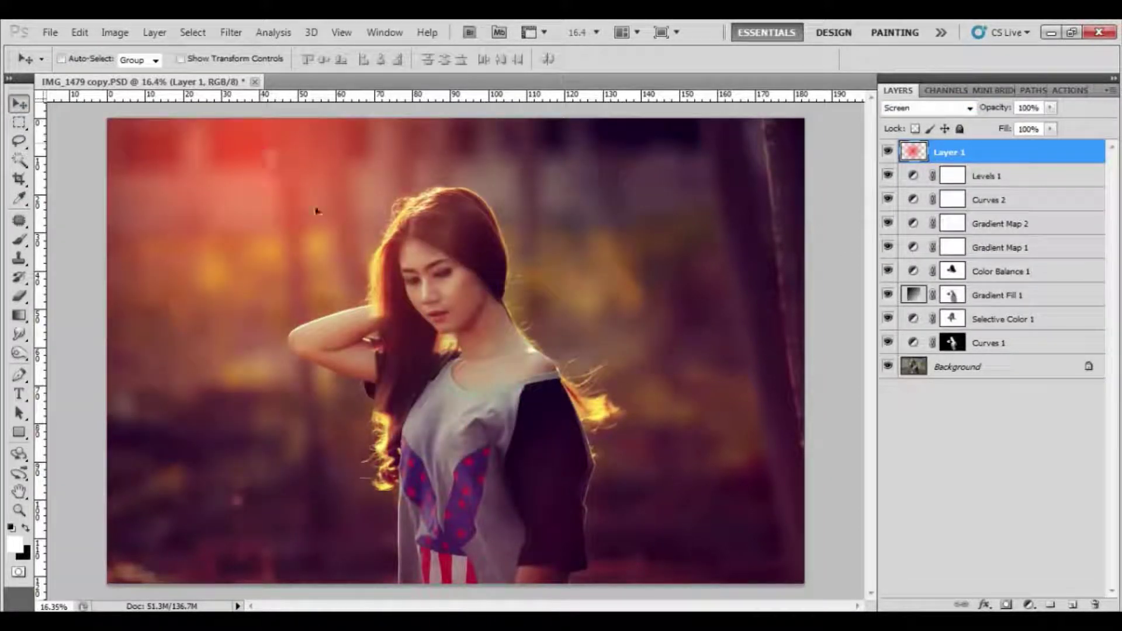
Enlarge the glow slightly, shift it up and left, and add a white layer mask
key("ctrl+t")
left_click_drag(540, 449, 629, 536)
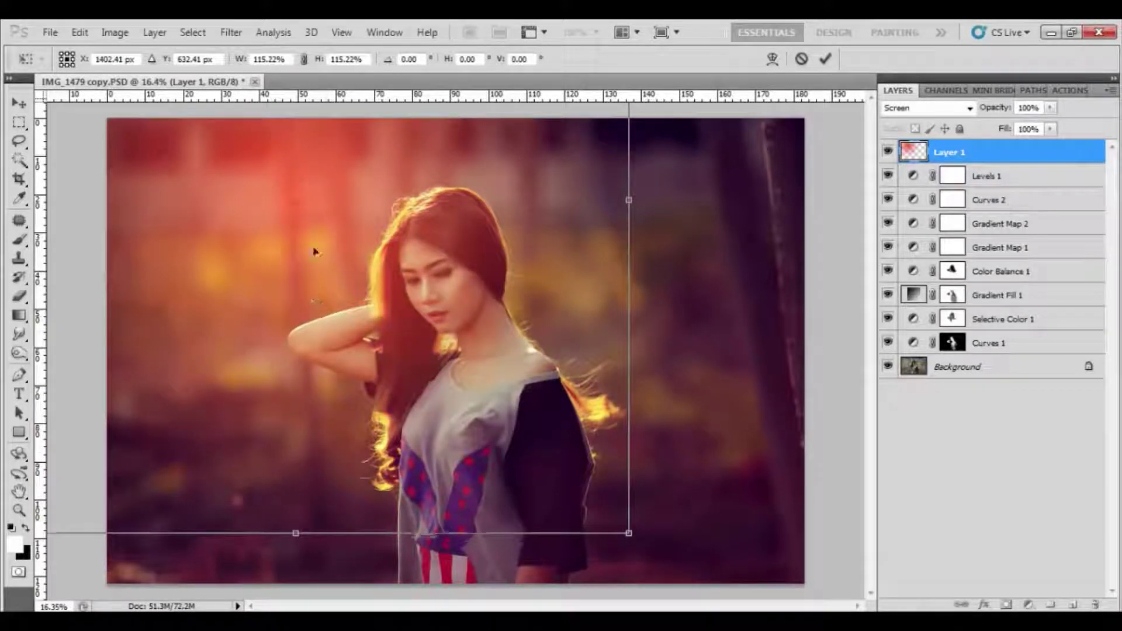
left_click_drag(388, 376, 310, 237)
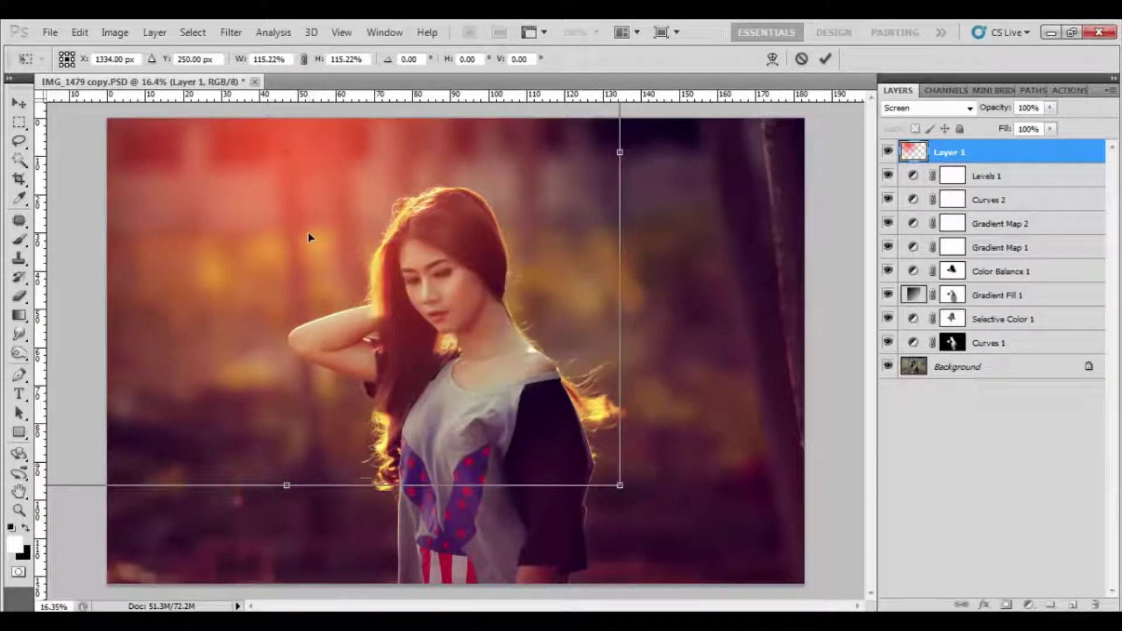
key("Return")
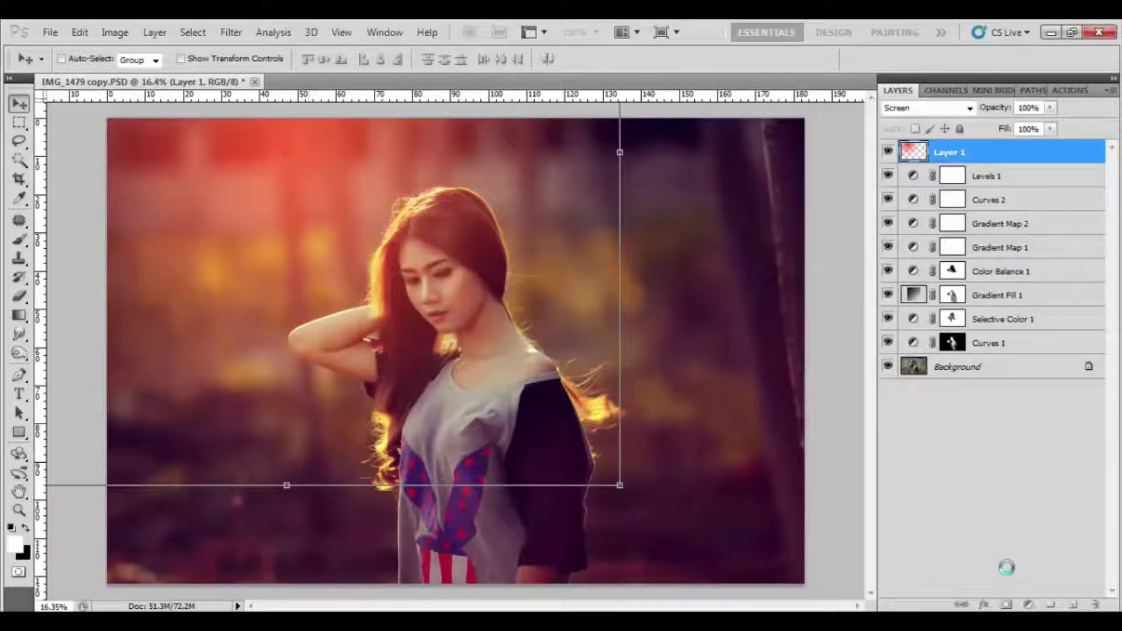
left_click(1006, 605)
With a black brush at 71% opacity, mask the glow off the top of the hair and cheek
key("x")
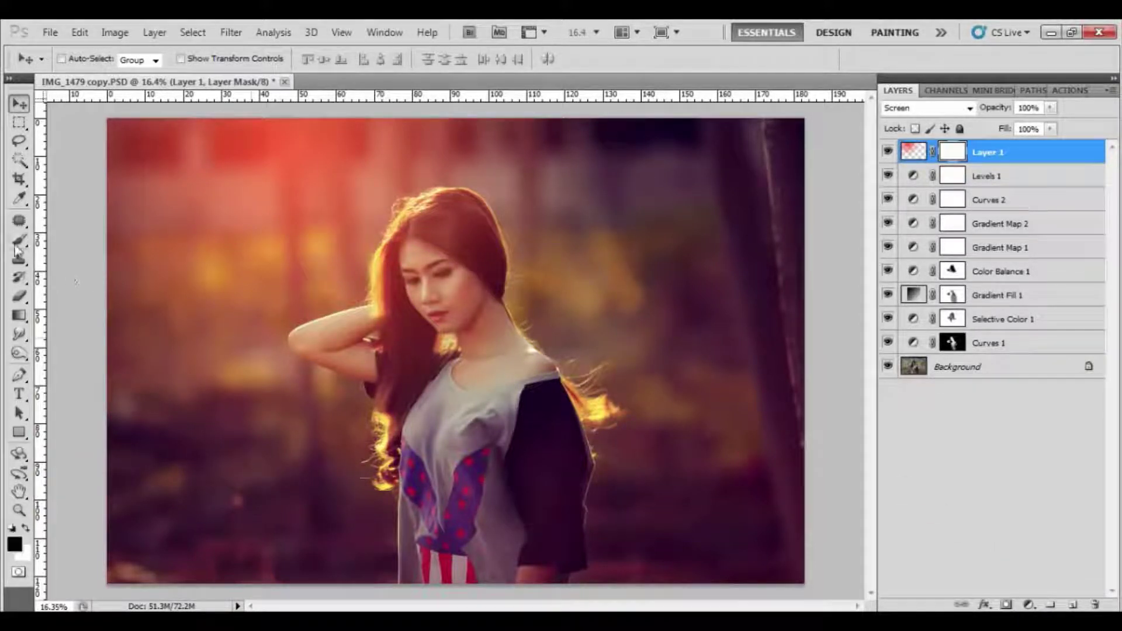
left_click(18, 245)
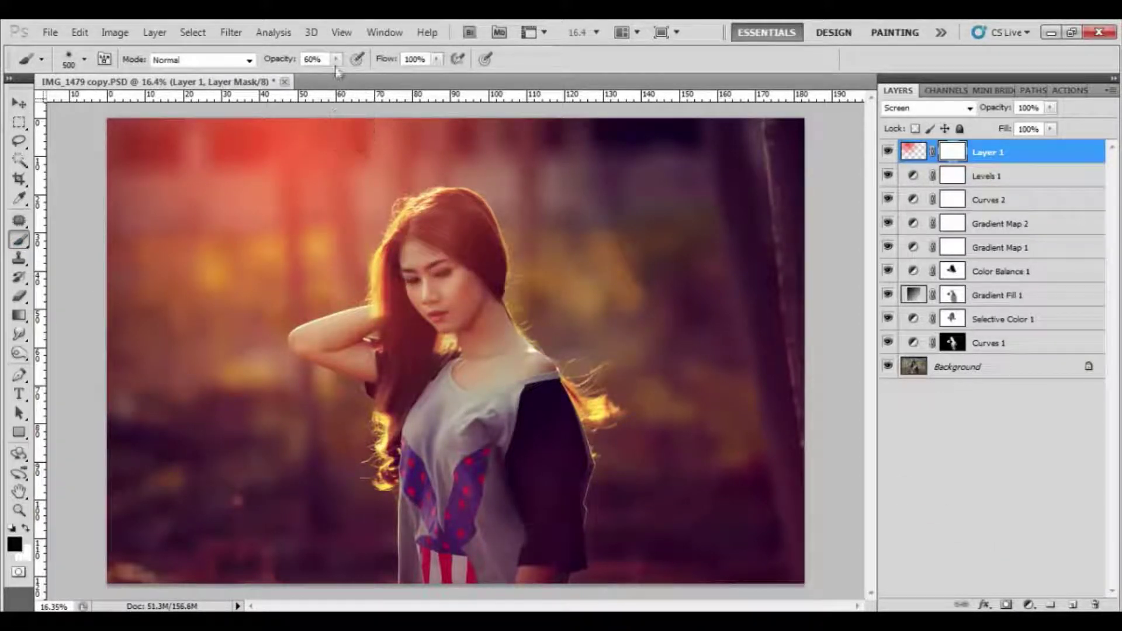
left_click_drag(336, 59, 349, 76)
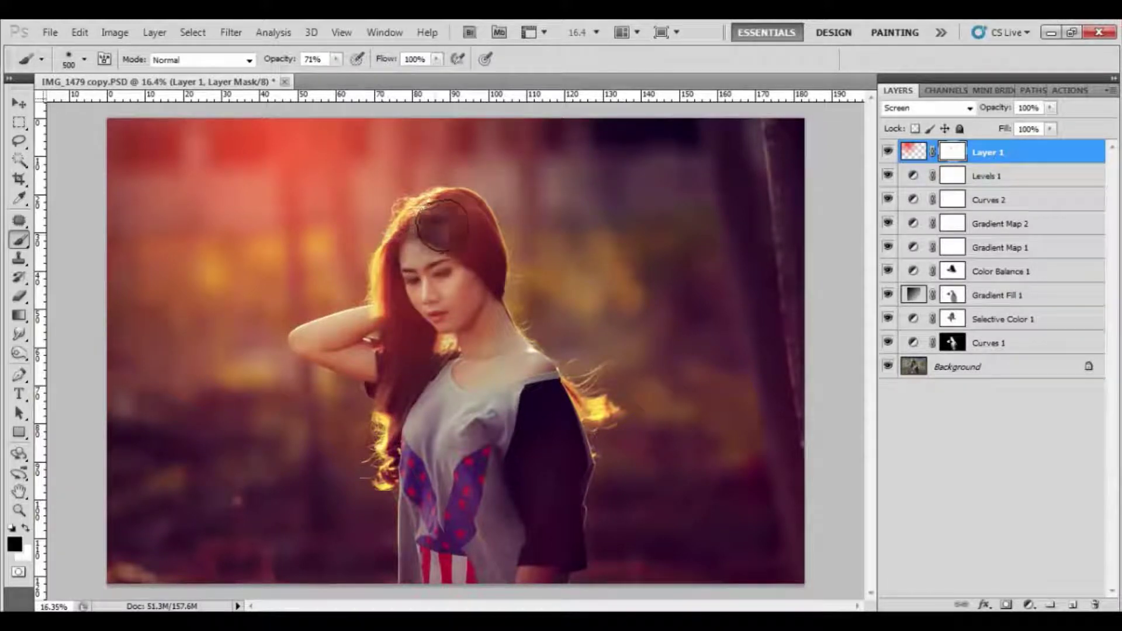
left_click_drag(443, 224, 453, 214)
mouse_move(462, 286)
left_mouse_down()
mouse_move(442, 254)
mouse_move(444, 303)
mouse_move(450, 293)
mouse_move(474, 318)
mouse_move(429, 269)
left_mouse_up()
Mask the glow along her hair and on the shaded underarm
scroll(509, 260, "up", 5)
key("bracketleft")
key("bracketleft")
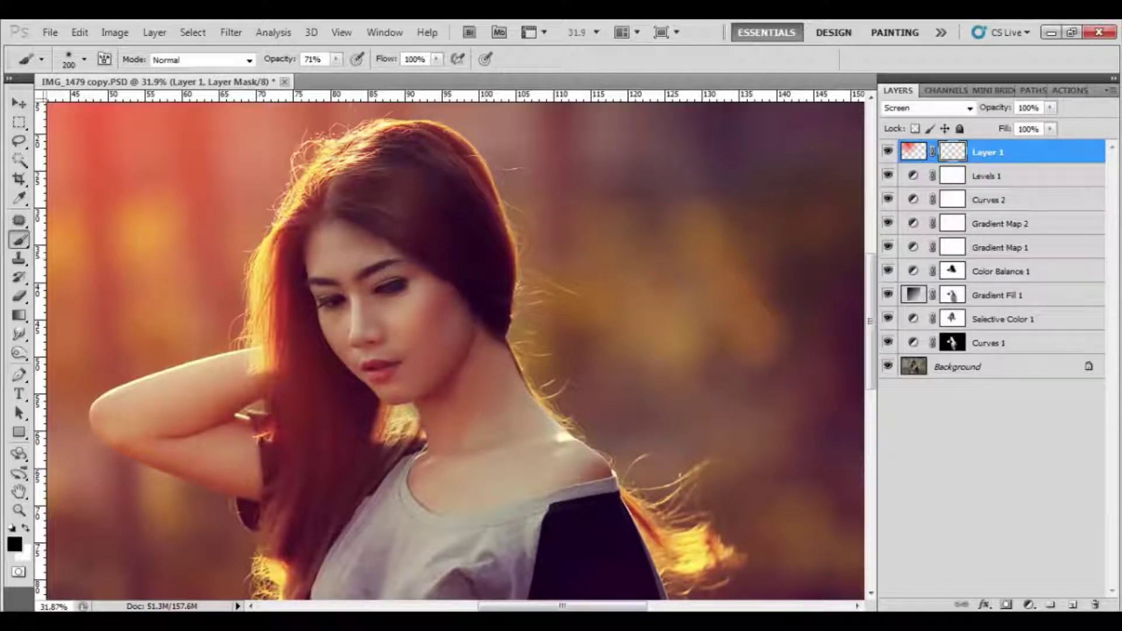
mouse_move(329, 201)
left_mouse_down()
mouse_move(300, 292)
mouse_move(316, 453)
left_mouse_up()
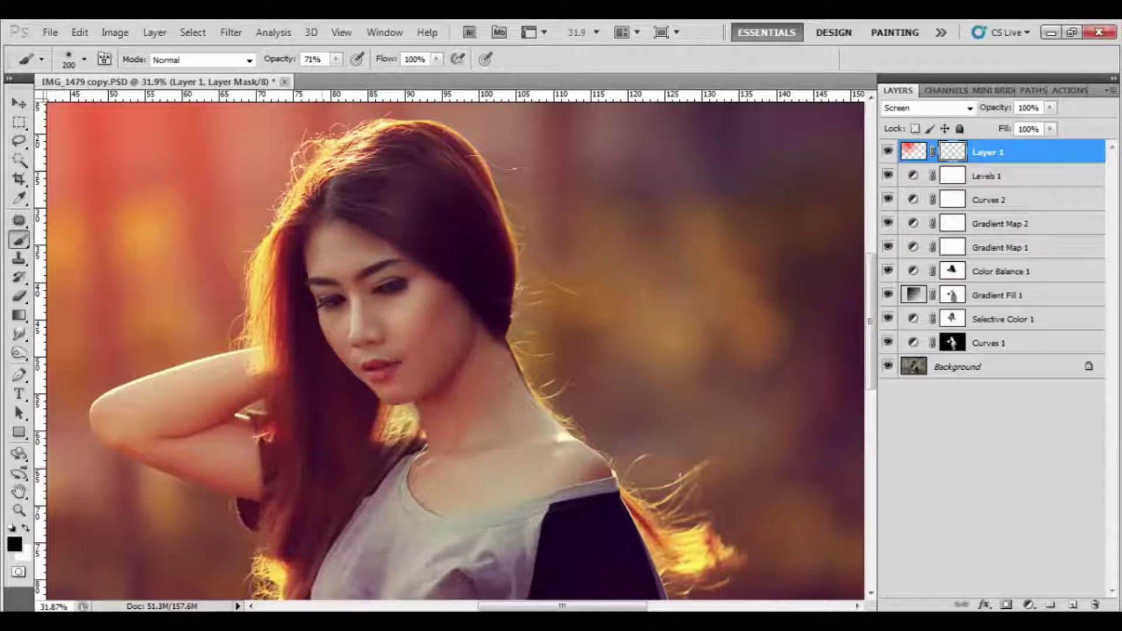
key("bracketright")
key("bracketright")
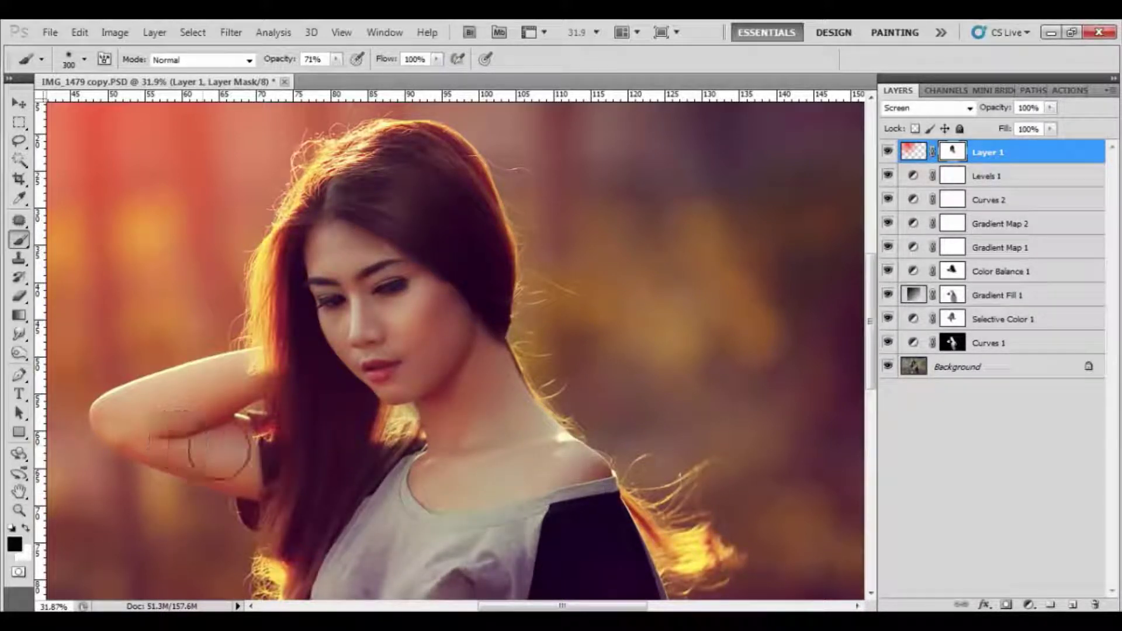
left_click_drag(200, 444, 228, 458)
Mask the glow off the forearm, elbow and raised arm with a smaller brush
key("bracketleft")
key("bracketleft")
key("bracketleft")
mouse_move(120, 425)
left_mouse_down()
mouse_move(193, 416)
mouse_move(240, 391)
left_mouse_up()
left_click_drag(211, 454, 109, 418)
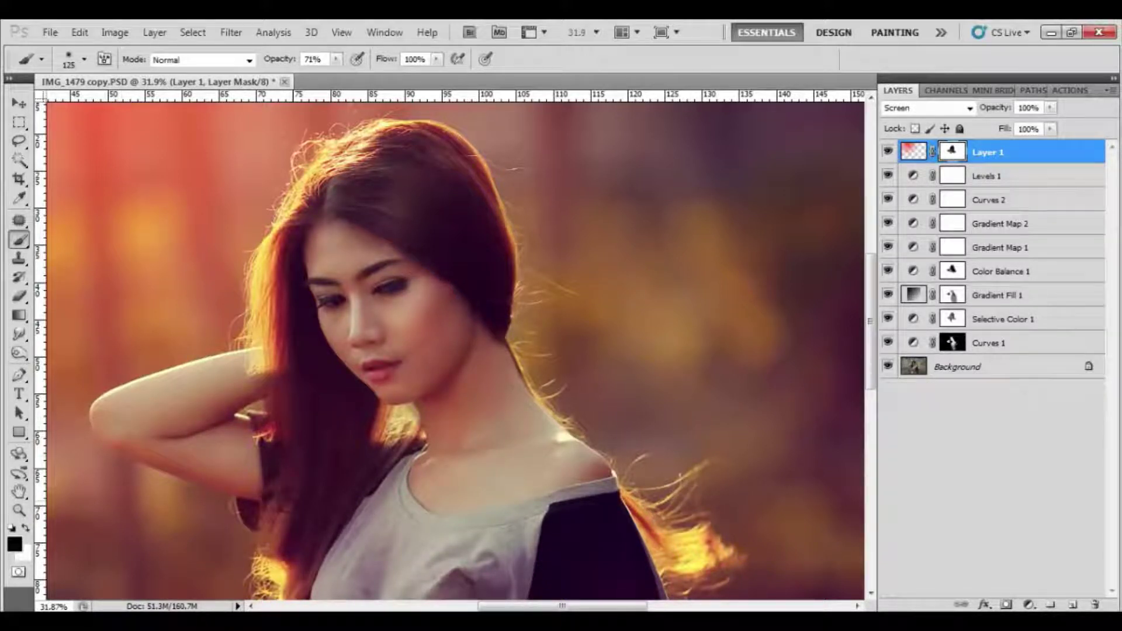
left_click_drag(267, 506, 299, 511)
Mask the glow off the face and neck with a 600 px brush, then set Layer 1 opacity to 88%
key("bracketright")
key("bracketright")
key("bracketright")
key("ctrl+0")
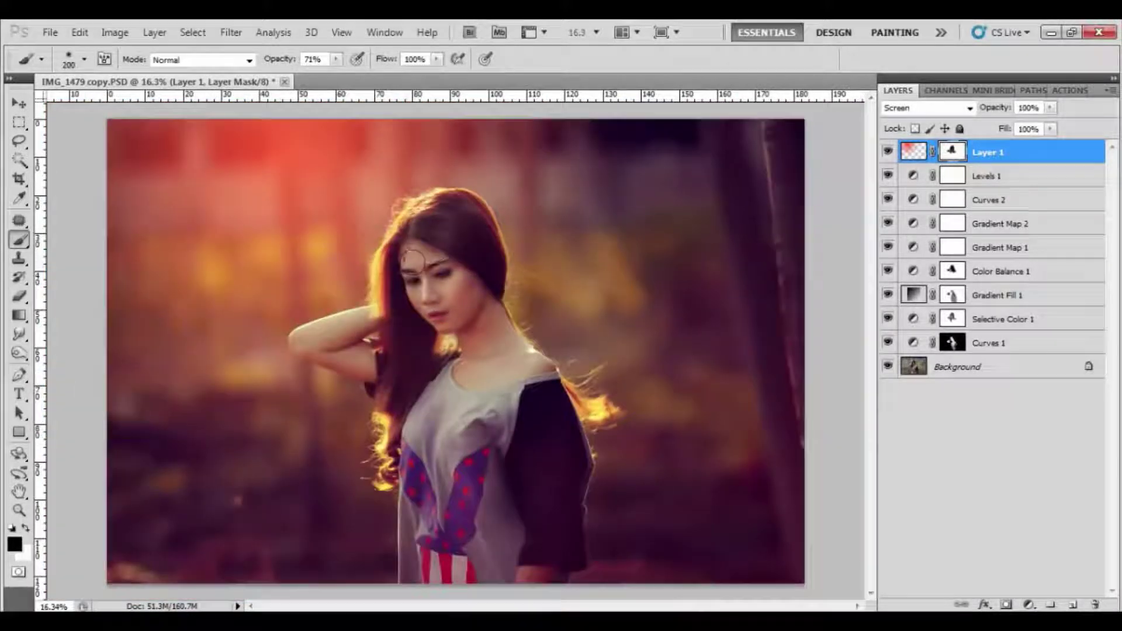
key("bracketright")
key("bracketright")
key("bracketright")
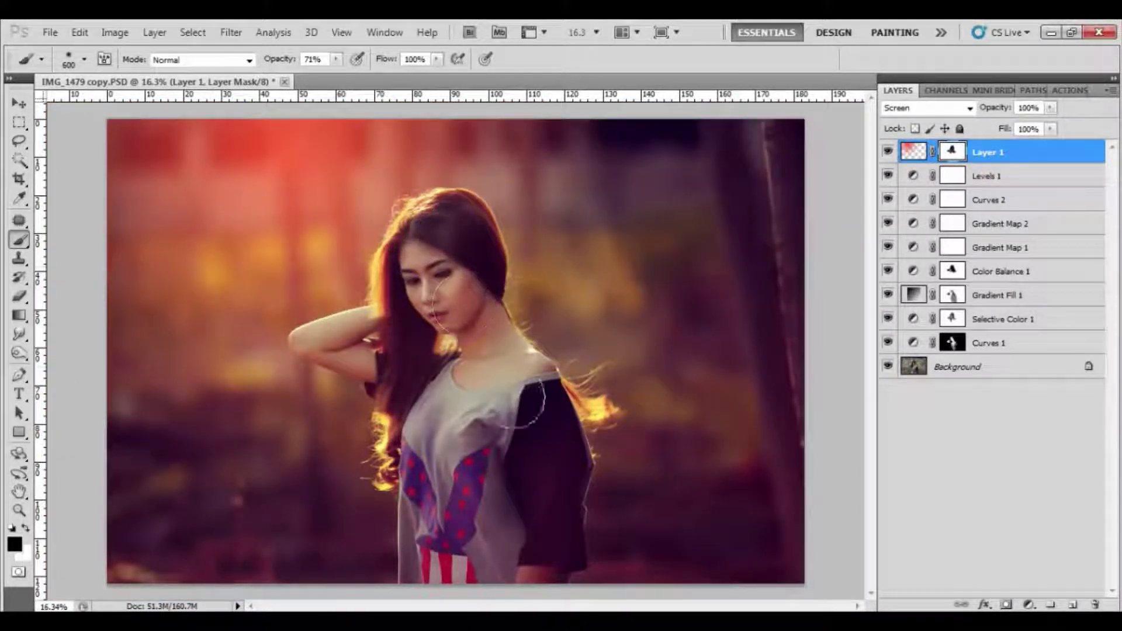
left_click_drag(449, 303, 464, 339)
left_click_drag(1049, 113, 1040, 126)
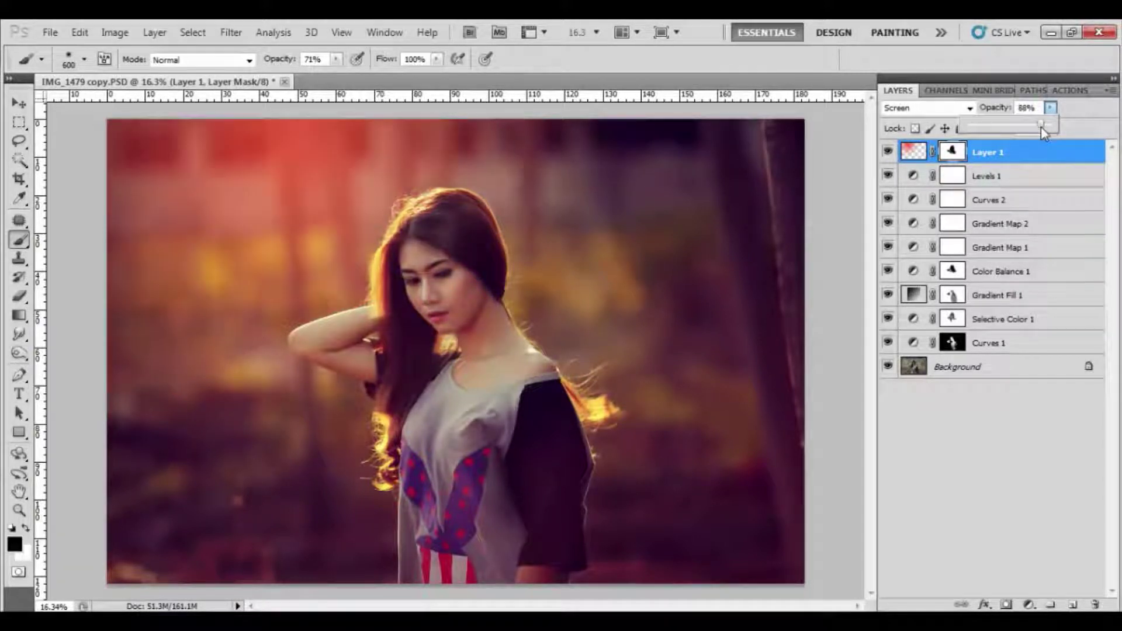
Shift Layer 1's glow Hue to +14 toward golden orange with slightly more Saturation
left_click(922, 153)
key("ctrl+u")
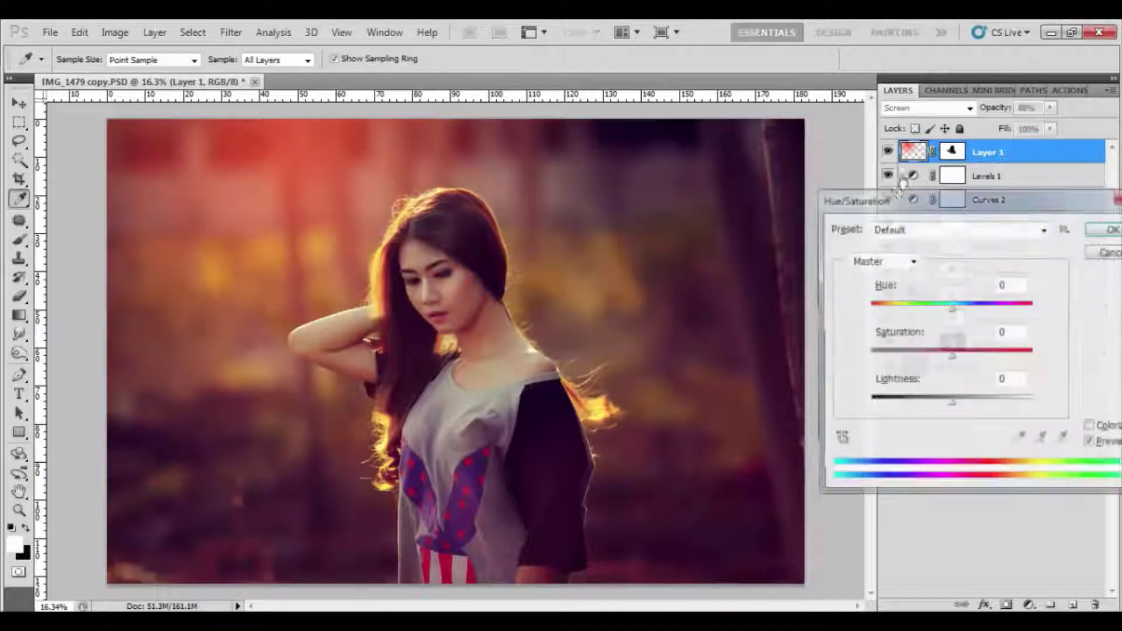
mouse_move(950, 310)
left_mouse_down()
mouse_move(937, 319)
mouse_move(963, 329)
left_mouse_up()
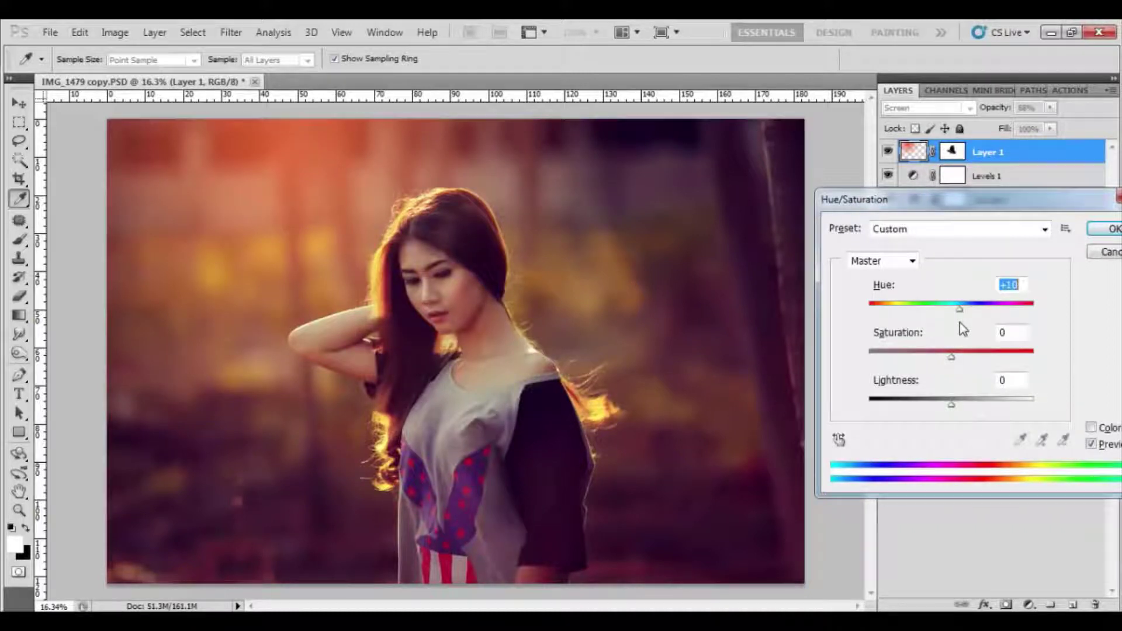
left_click(958, 354)
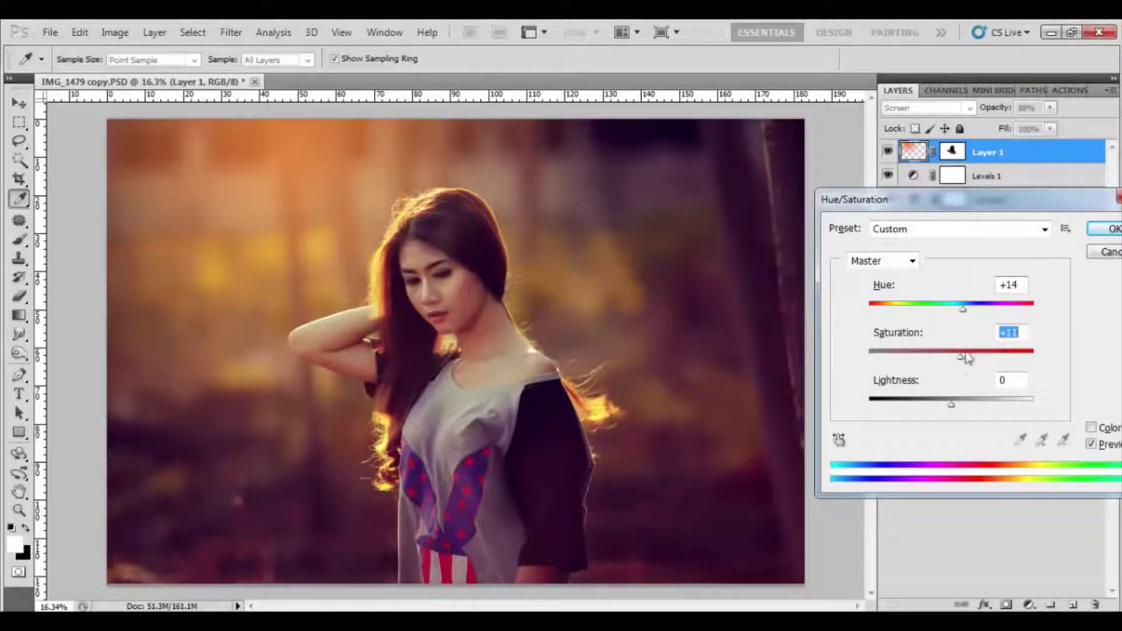
left_click(1090, 231)
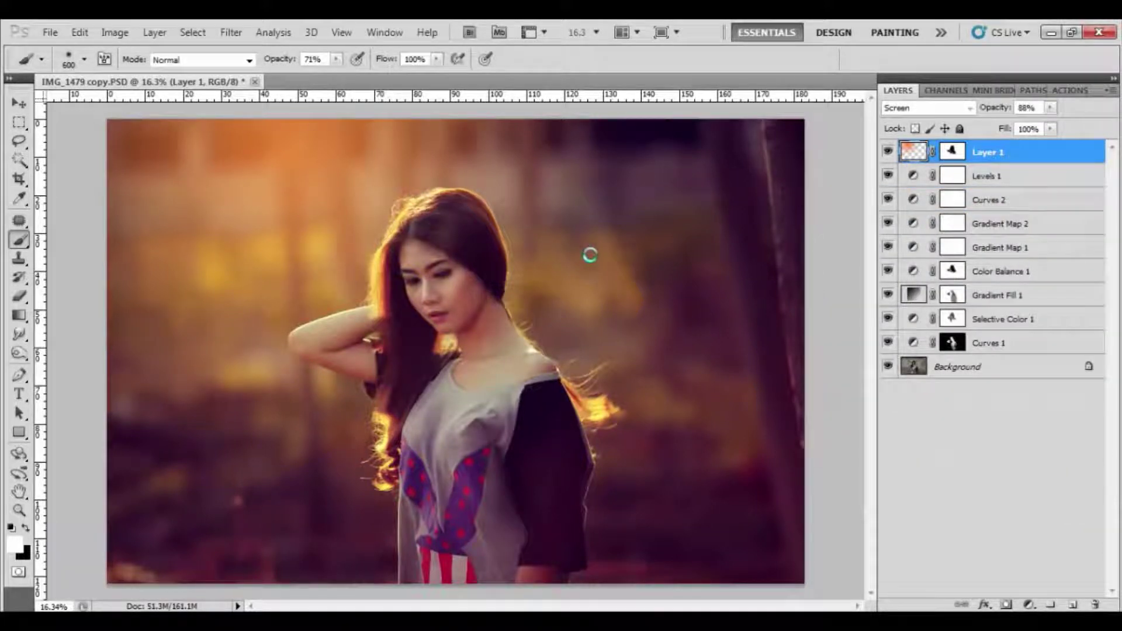
Duplicate the glow layer and delete the copy's layer mask
key("ctrl+j")
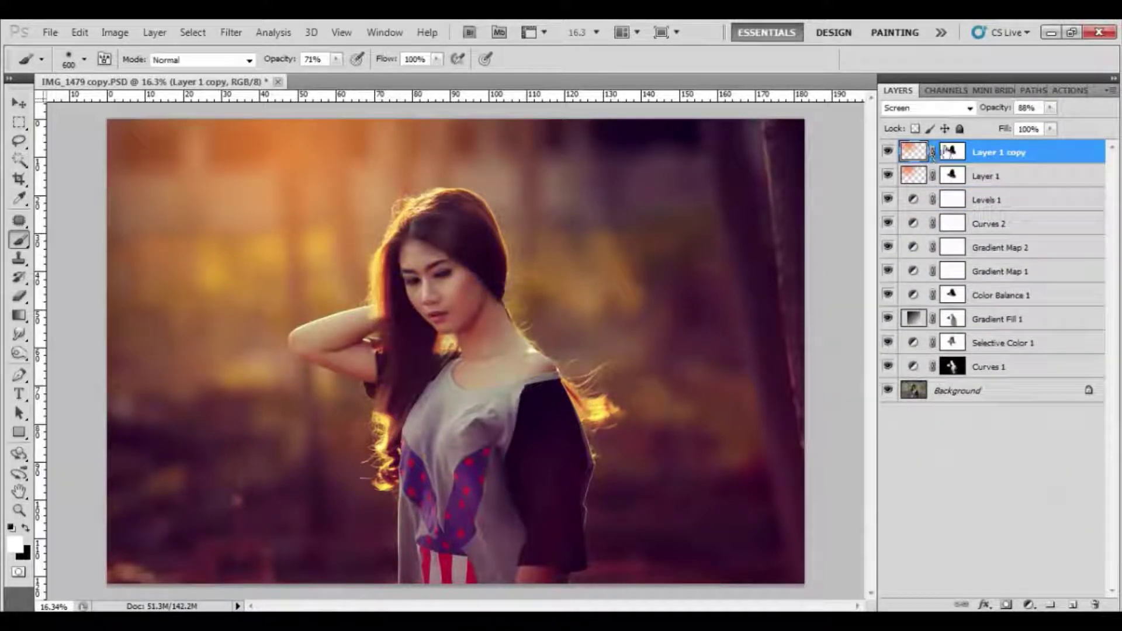
right_click(948, 156)
left_click(952, 201)
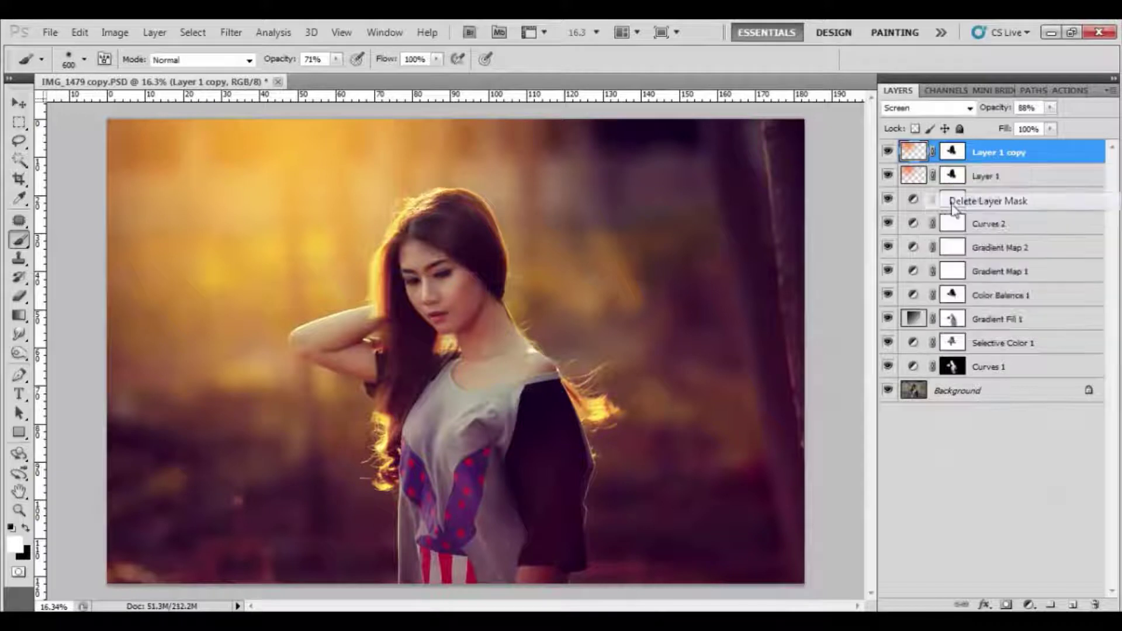
Scale Layer 1 copy down to about two-thirds, widen it and place it upper-left
key("ctrl+t")
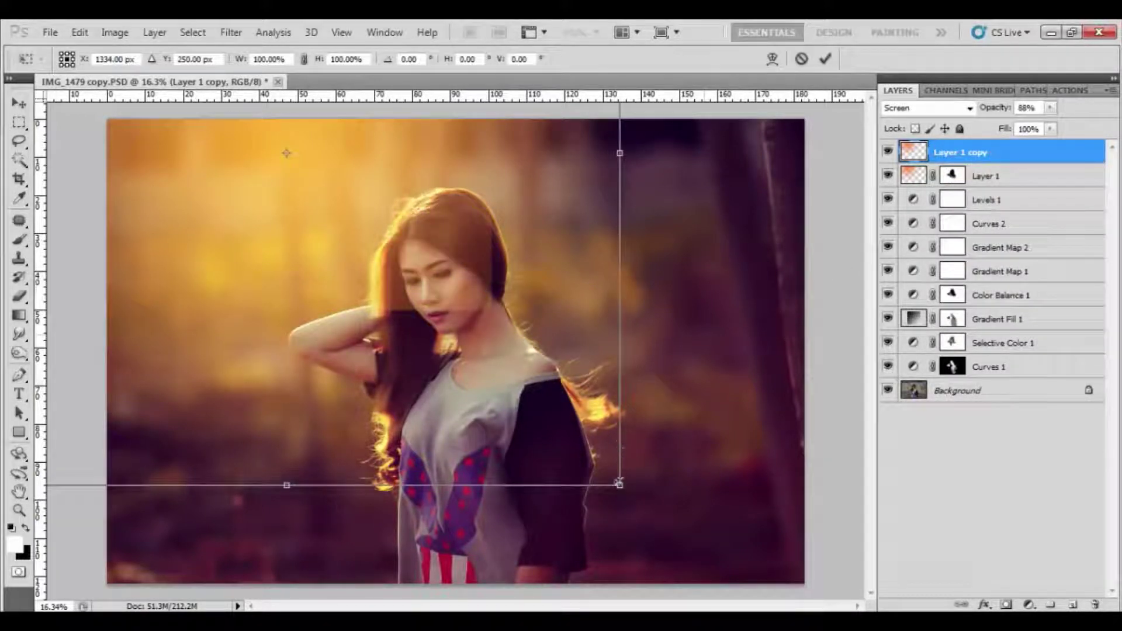
left_click_drag(619, 484, 380, 242)
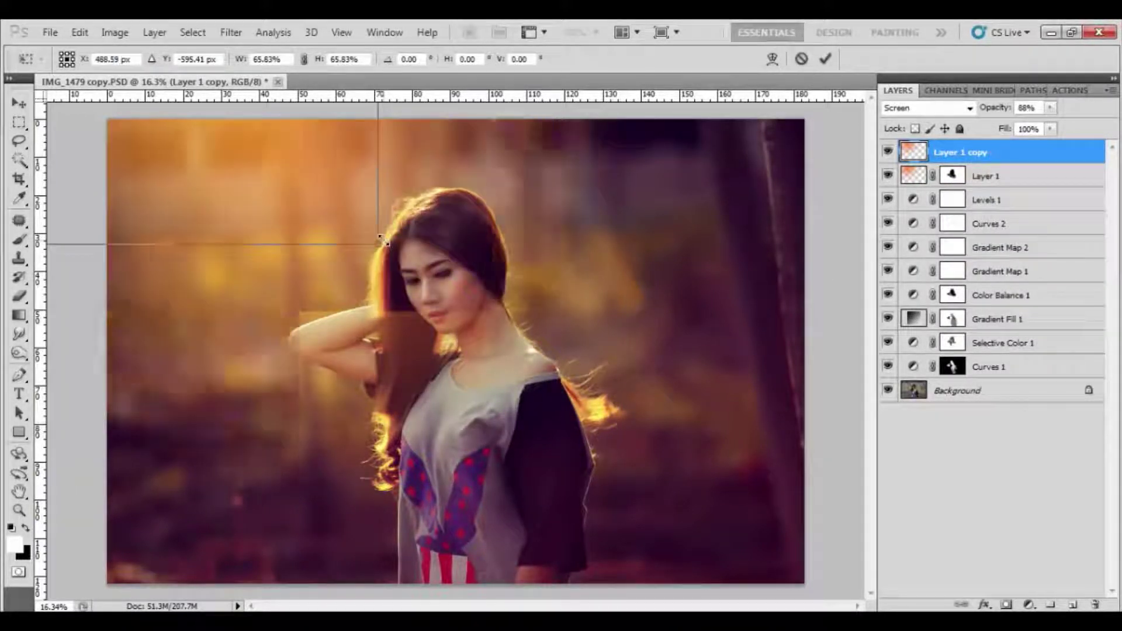
left_click_drag(288, 180, 407, 237)
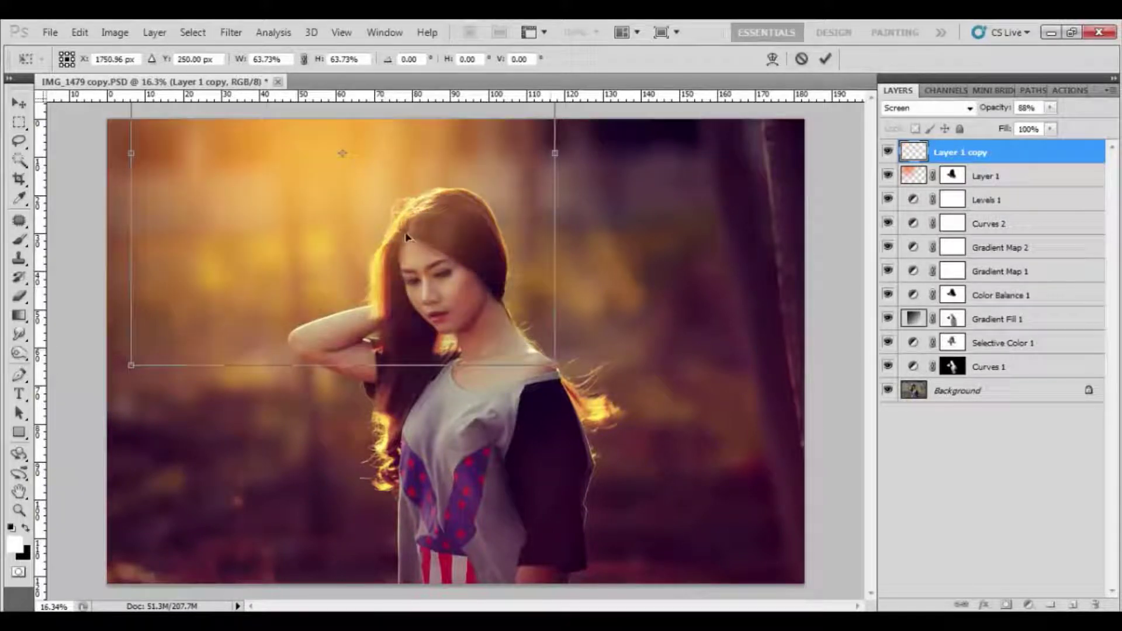
left_click_drag(558, 369, 538, 348)
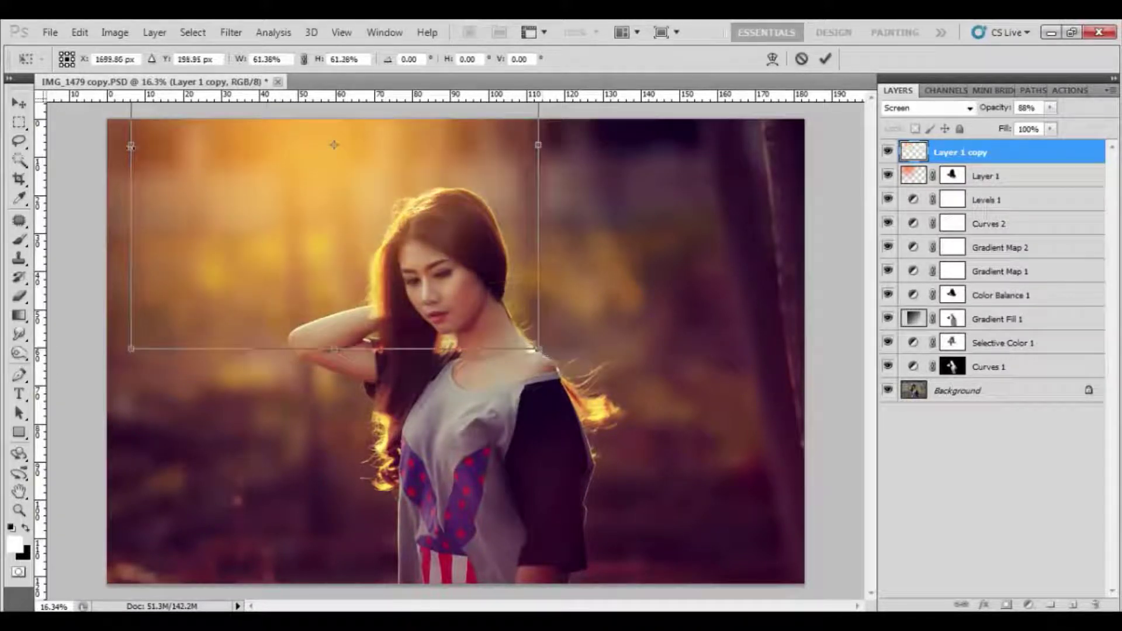
left_click_drag(51, 149, 3, 146)
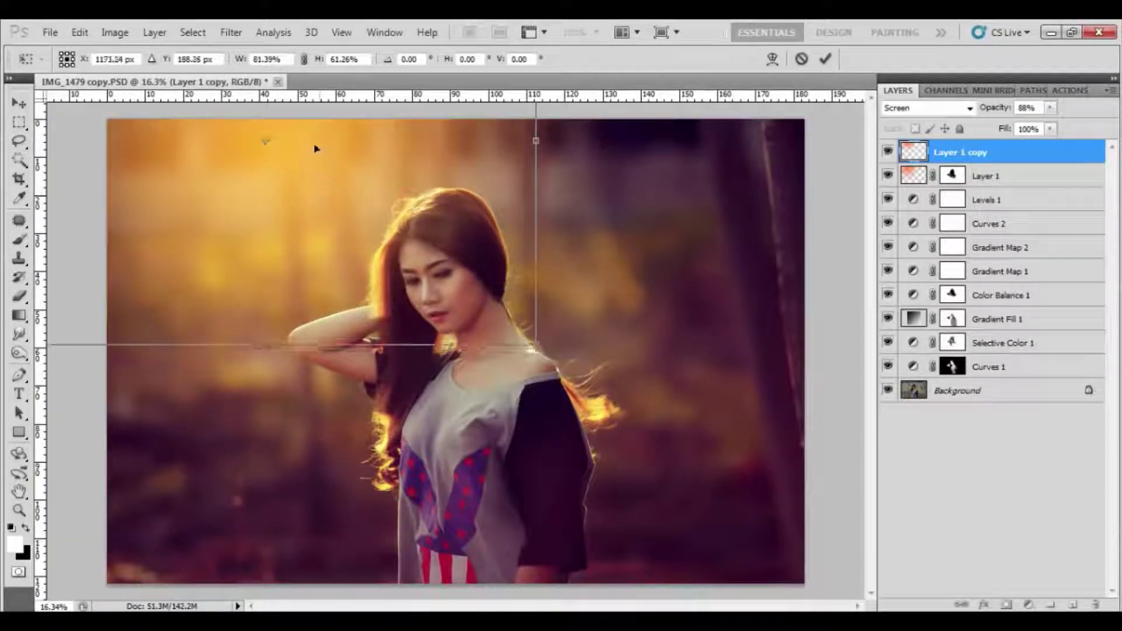
left_click_drag(265, 192, 315, 145)
key("Return")
key("b")
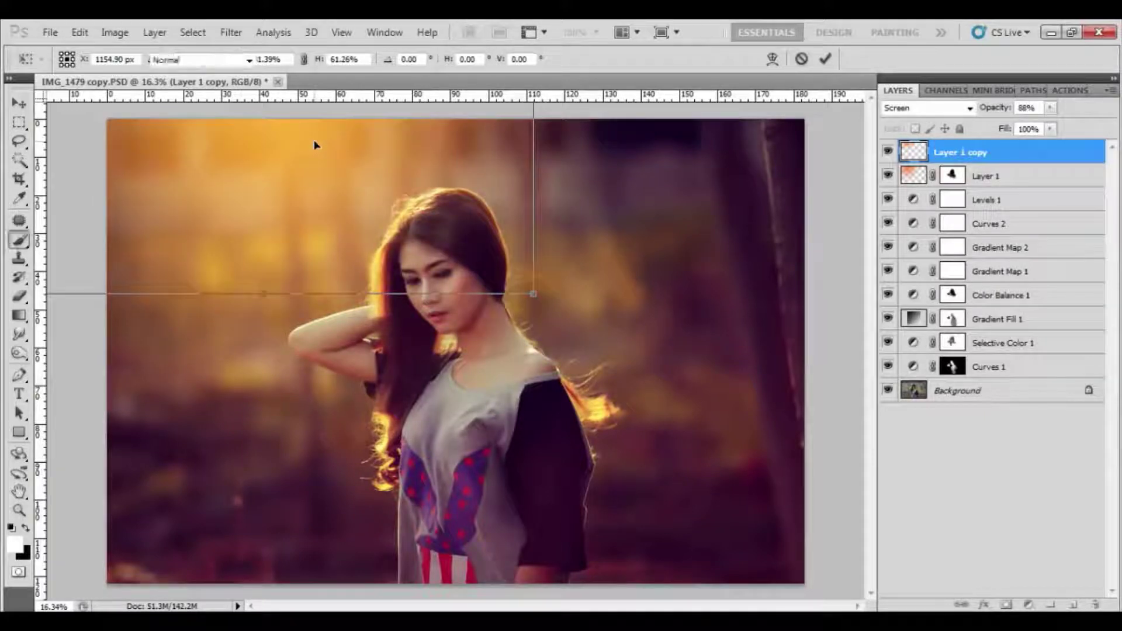
key("7")
key("1")
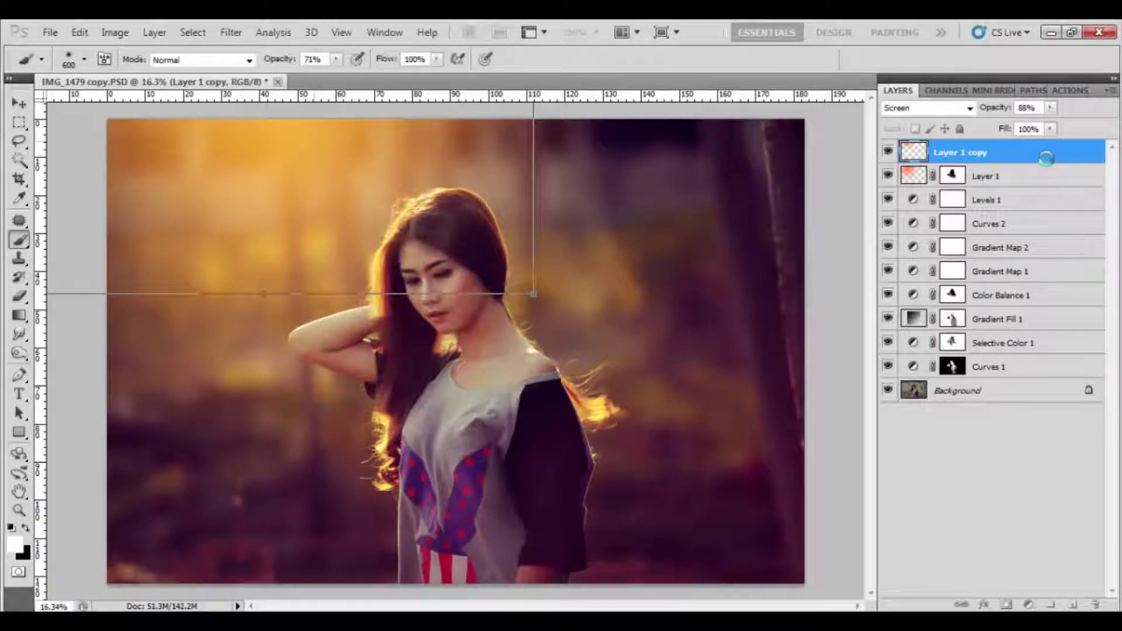
Duplicate the glow copy into Layer 1 copy 2 and raise its Lightness to full
left_click_drag(1046, 155, 1072, 604)
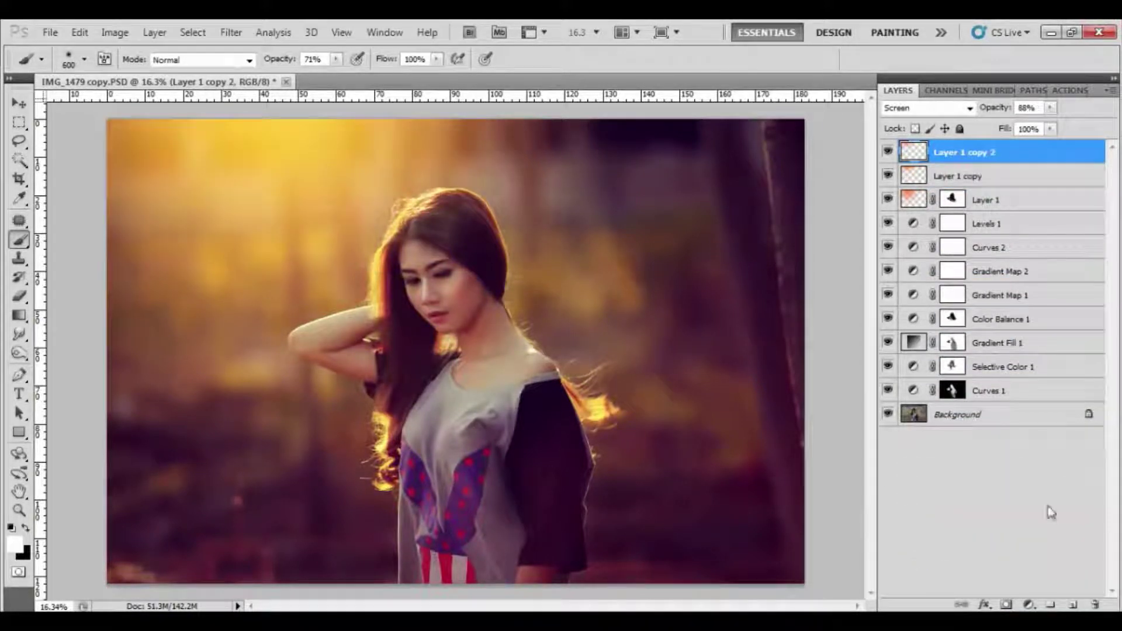
key("ctrl+u")
left_click_drag(951, 403, 1046, 415)
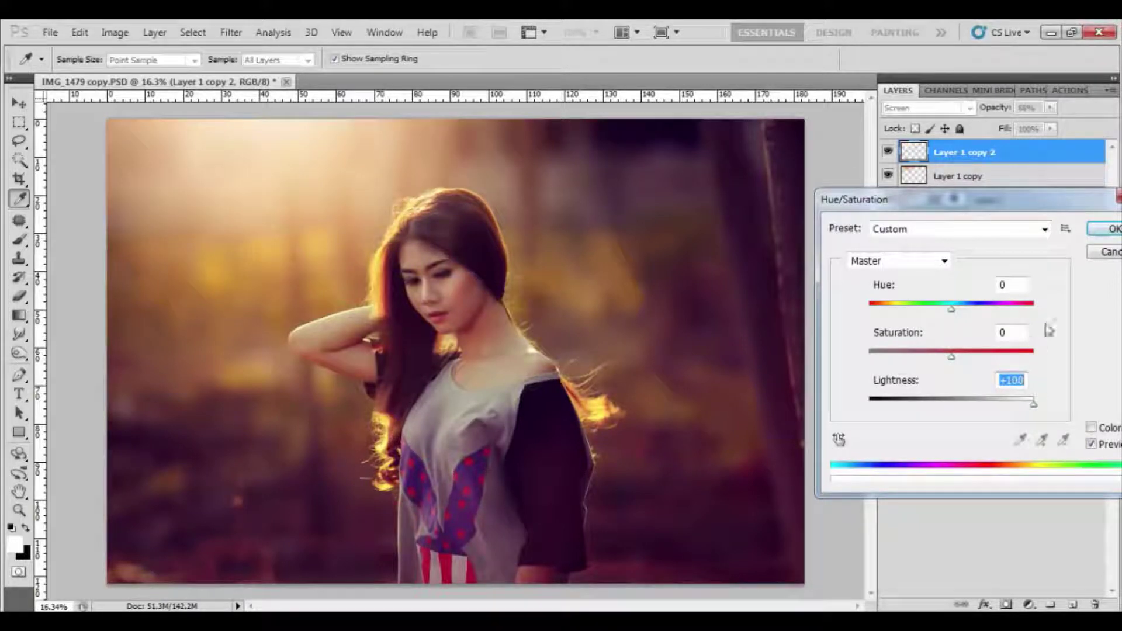
left_click(1094, 236)
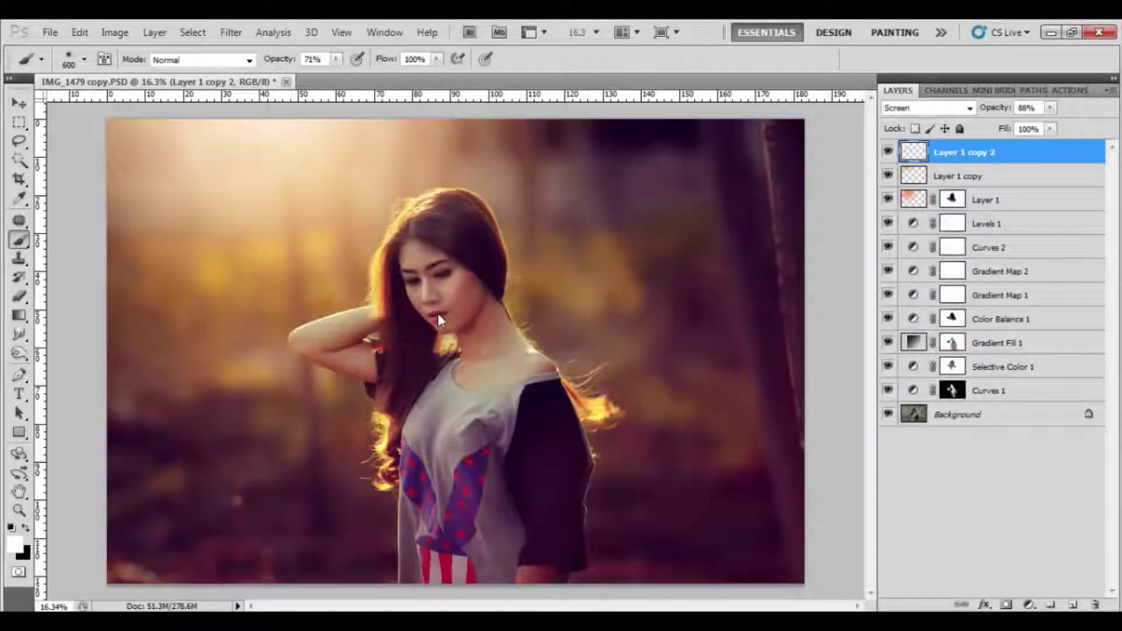
Shrink, narrow and move the brightened glow copy up into the upper left
key("ctrl+t")
mouse_move(533, 294)
left_mouse_down()
mouse_move(438, 222)
mouse_move(490, 401)
left_mouse_up()
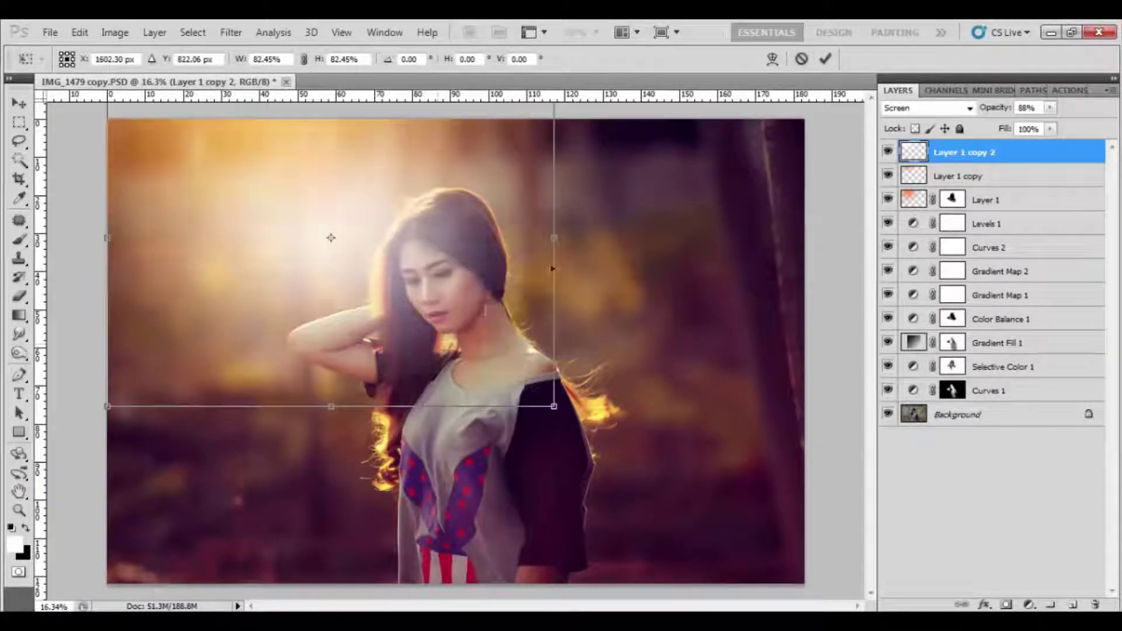
left_click_drag(549, 239, 502, 239)
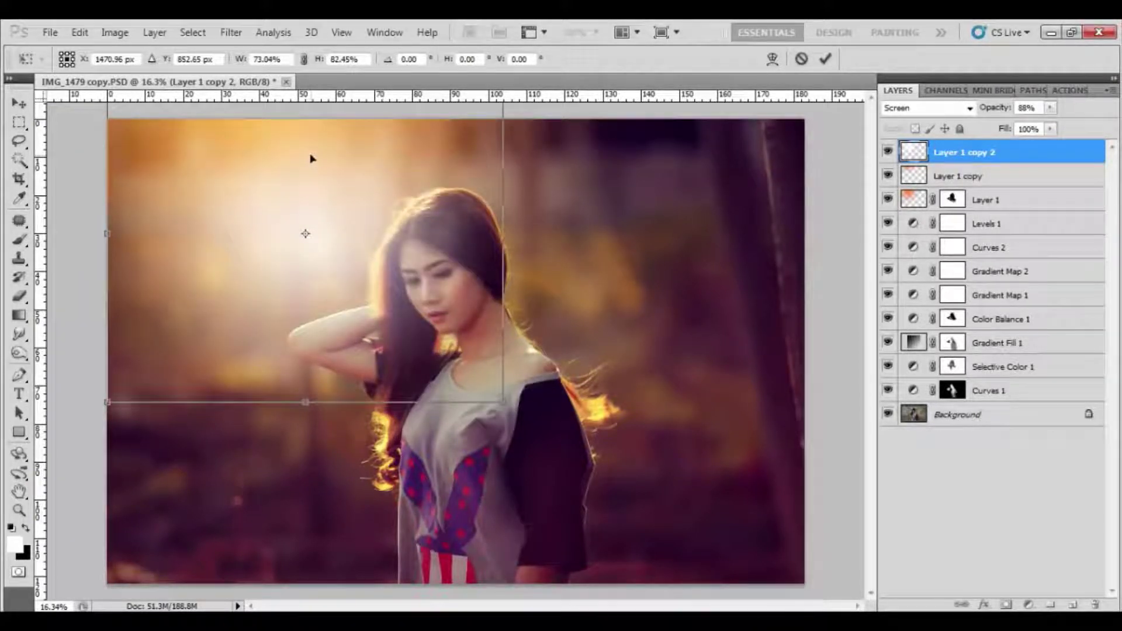
mouse_move(360, 274)
left_mouse_down()
mouse_move(310, 146)
mouse_move(326, 130)
mouse_move(316, 129)
left_mouse_up()
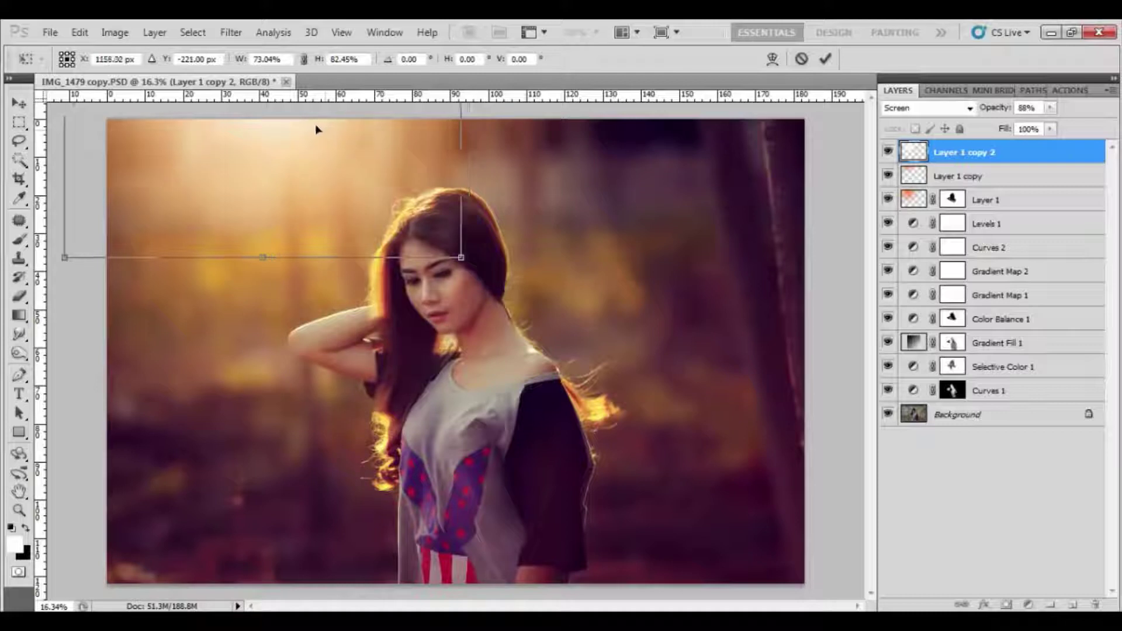
key("b")
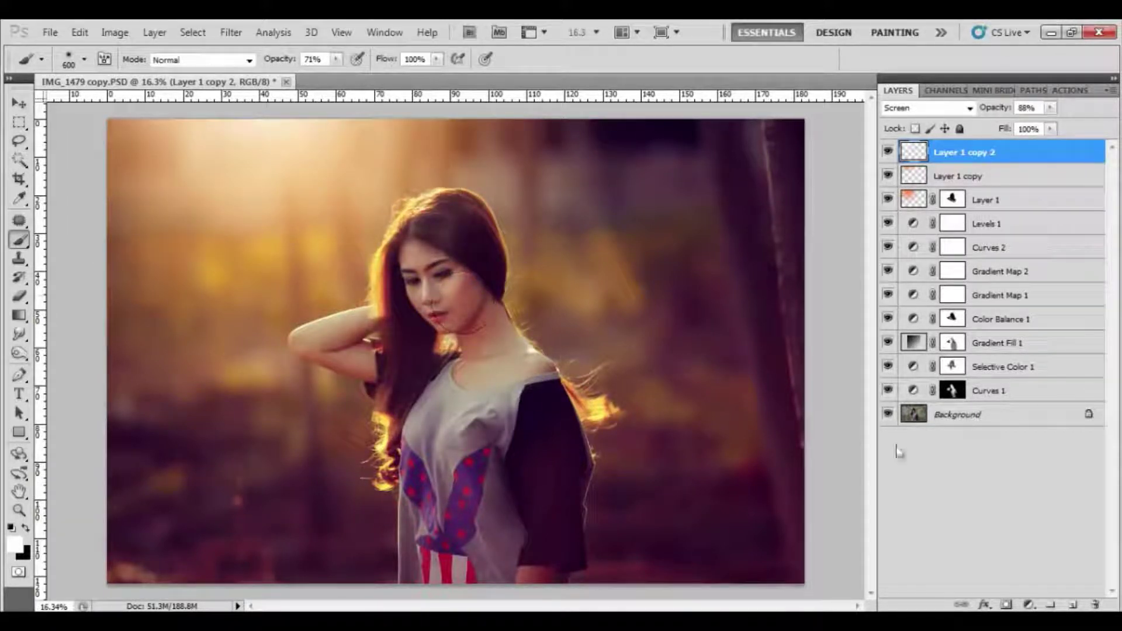
Add a Vibrance adjustment layer with Vibrance about +42 and Saturation slightly lowered
left_click(1028, 605)
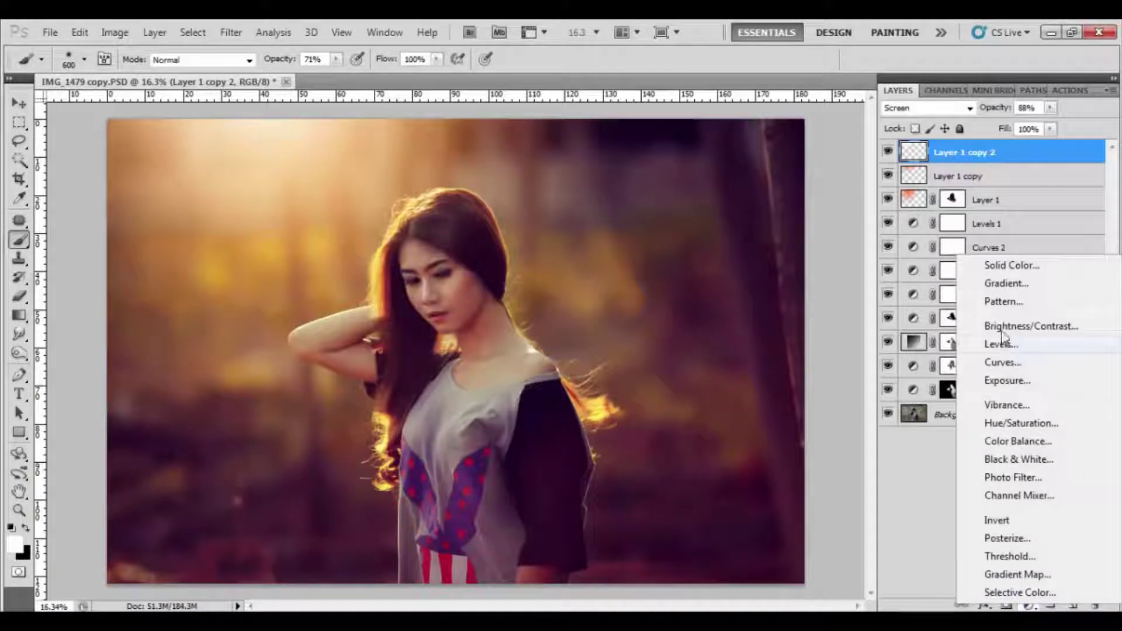
left_click(1008, 408)
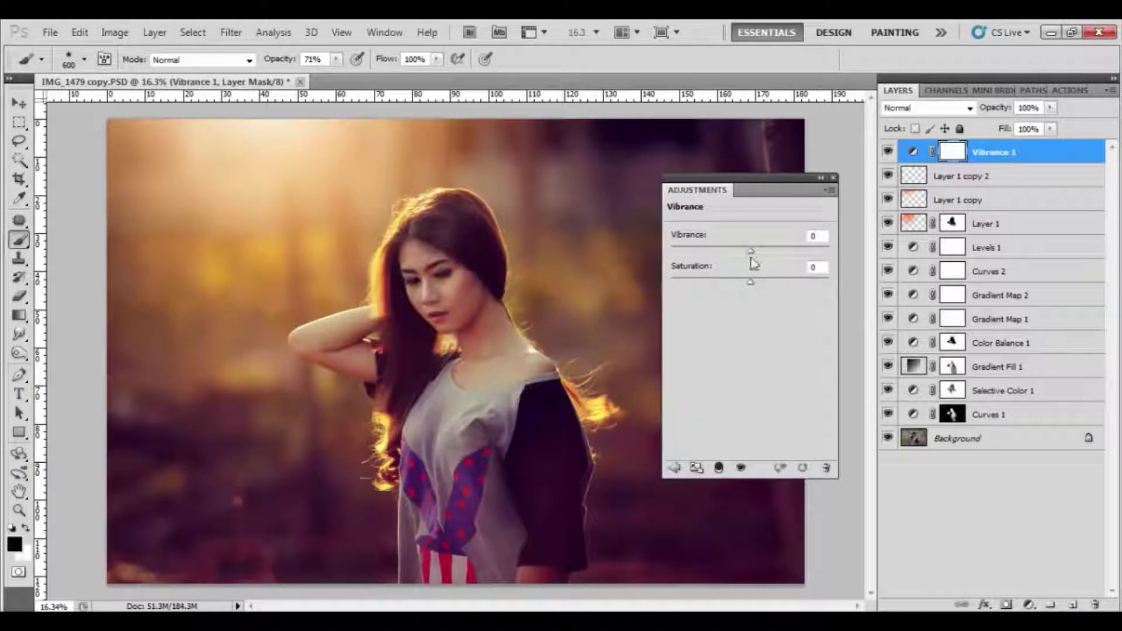
left_click_drag(752, 284, 739, 286)
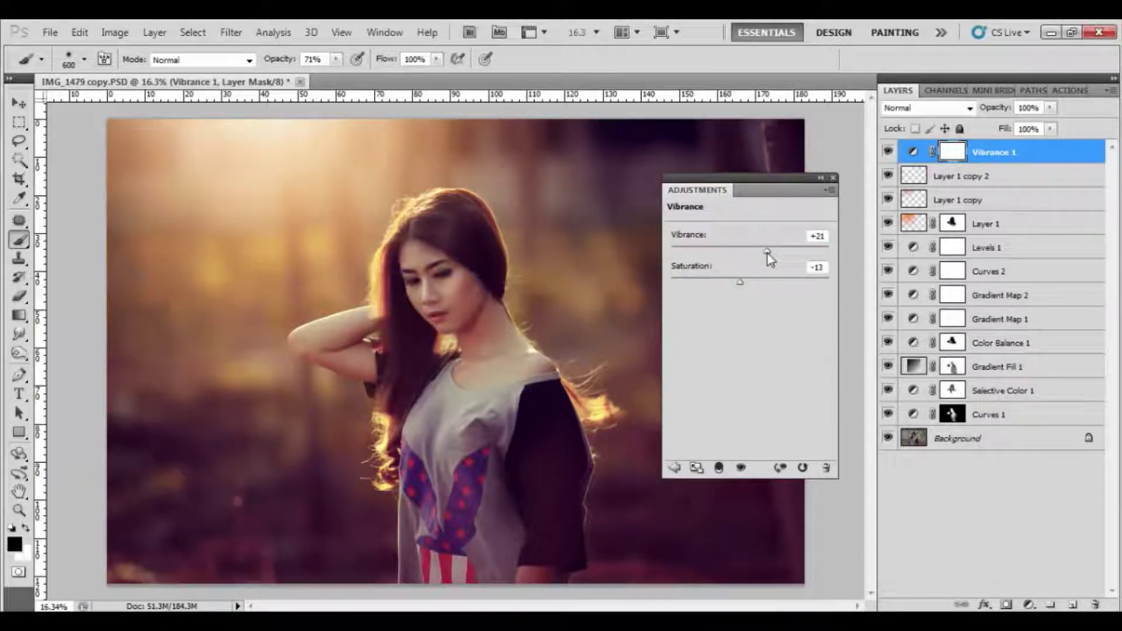
left_click_drag(767, 254, 776, 253)
left_click(753, 281)
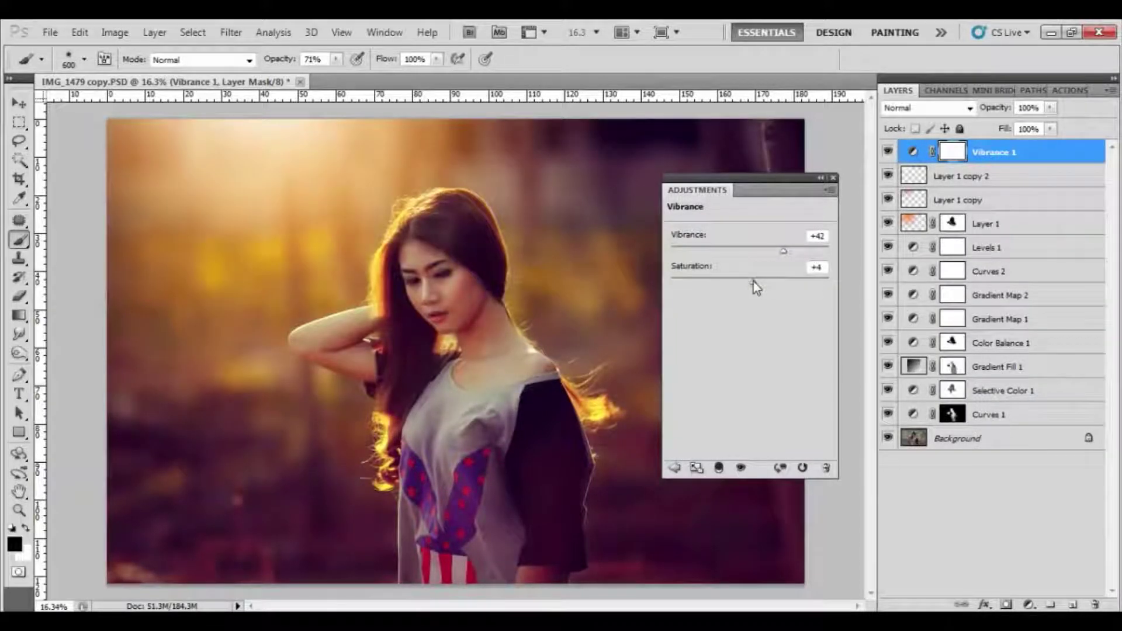
left_click_drag(751, 283, 746, 283)
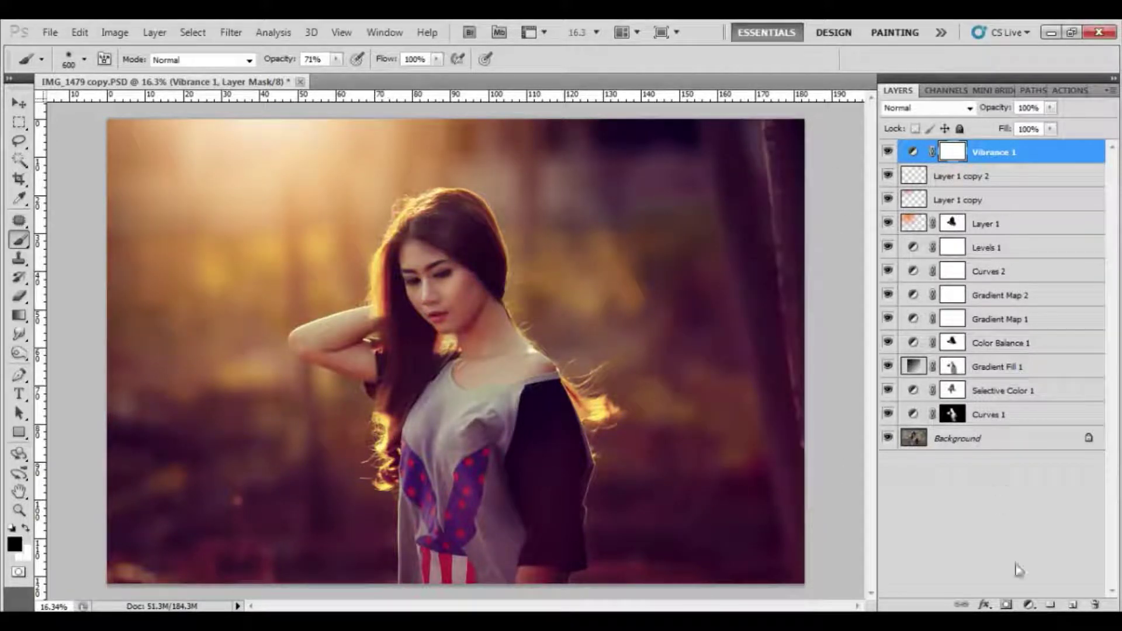
Gather Vibrance 1 through Curves 1 into Group 1 and stamp visible layers into Layer 2
left_click(1050, 605)
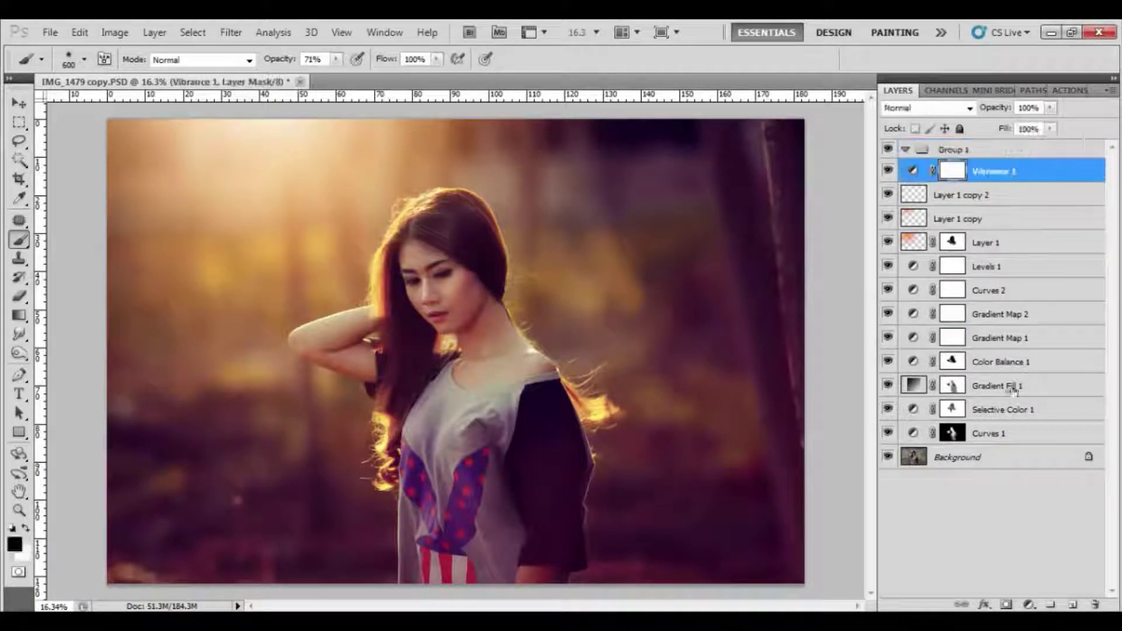
left_click(1022, 434, "shift")
left_click_drag(1031, 180, 1027, 153)
left_click(905, 149)
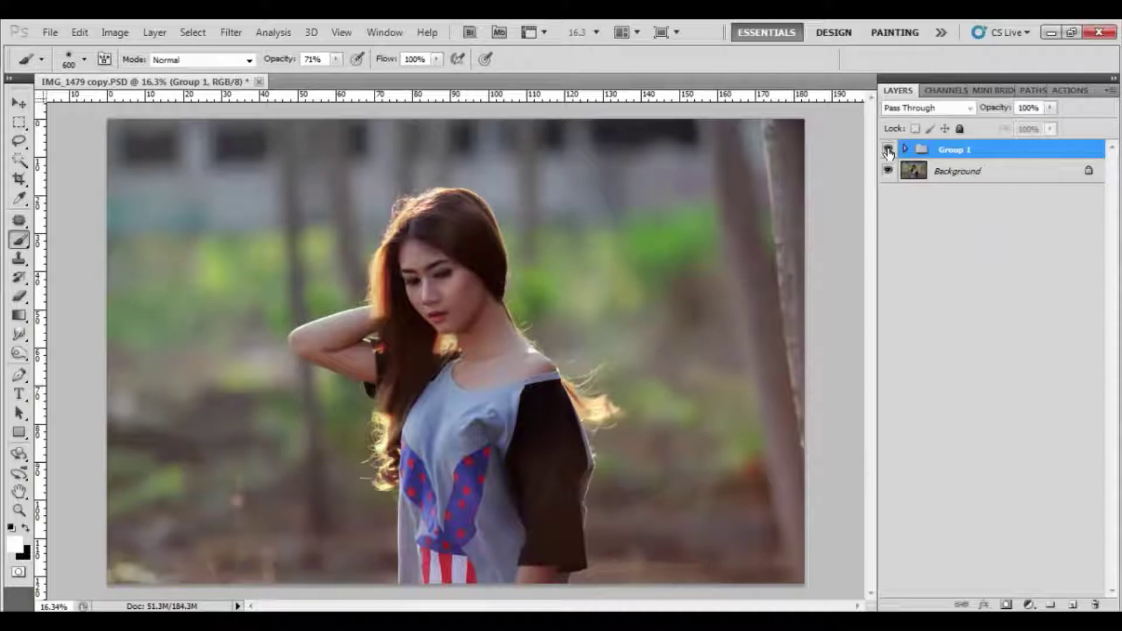
left_click(888, 150)
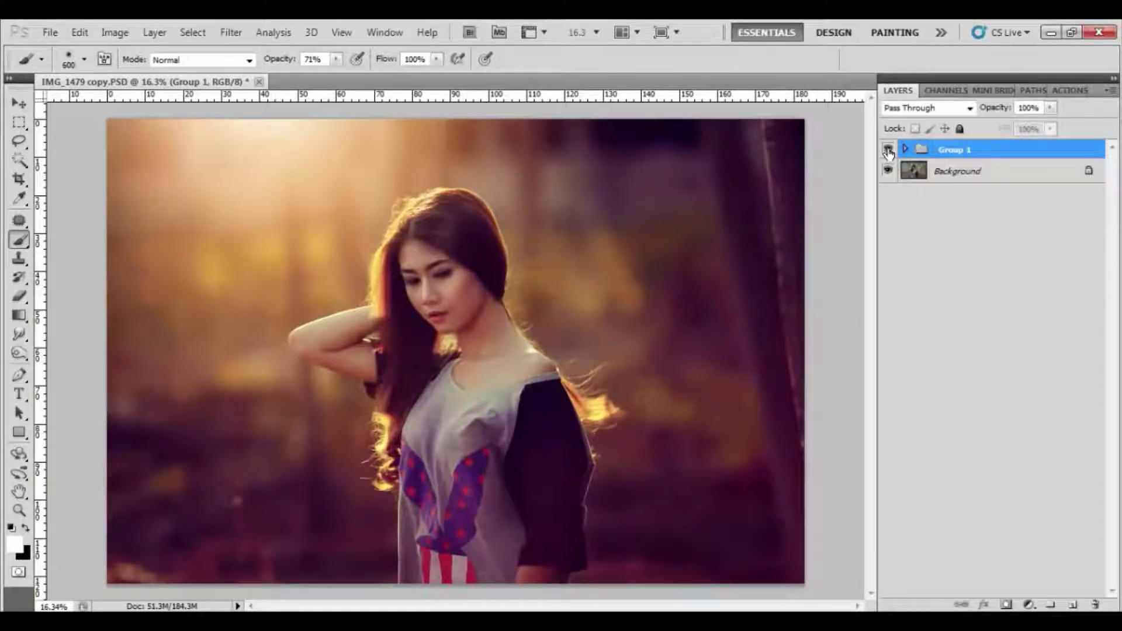
key("ctrl+shift+alt+e")
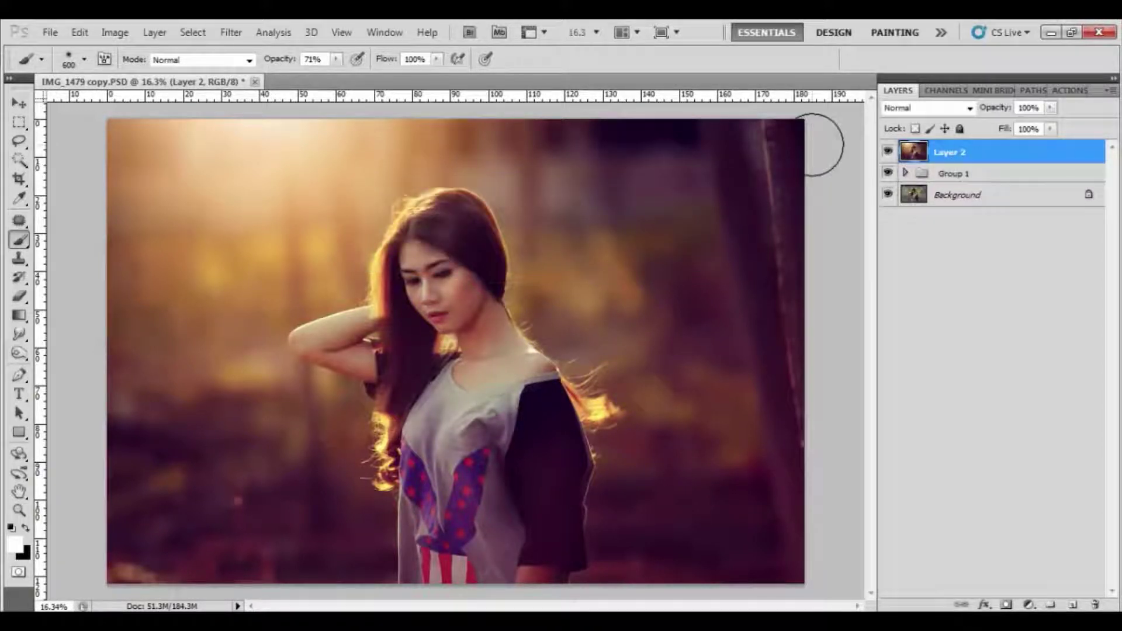
Apply Variations More Green and More Yellow to Layer 2 for a golden-green tint
left_click(115, 32)
mouse_move(140, 73)
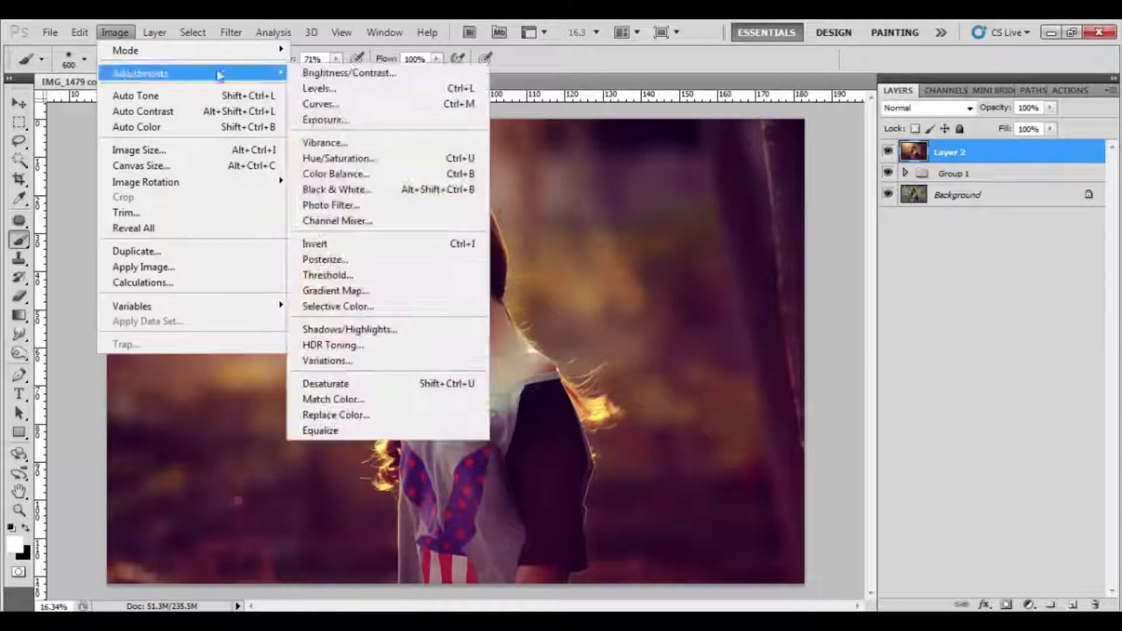
left_click(333, 361)
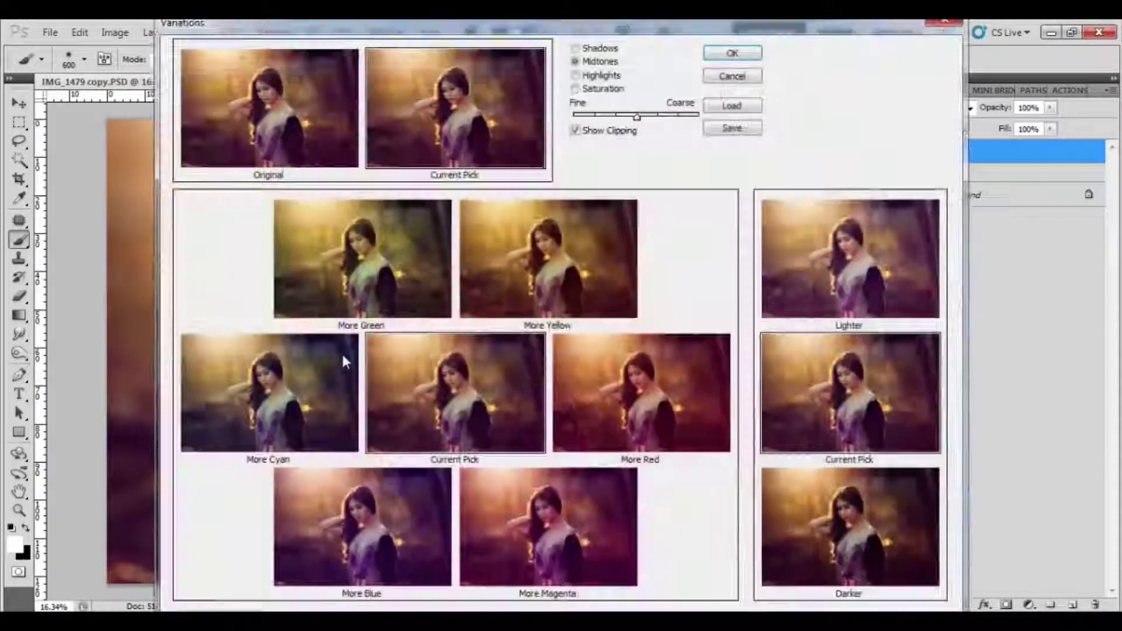
left_click(354, 283)
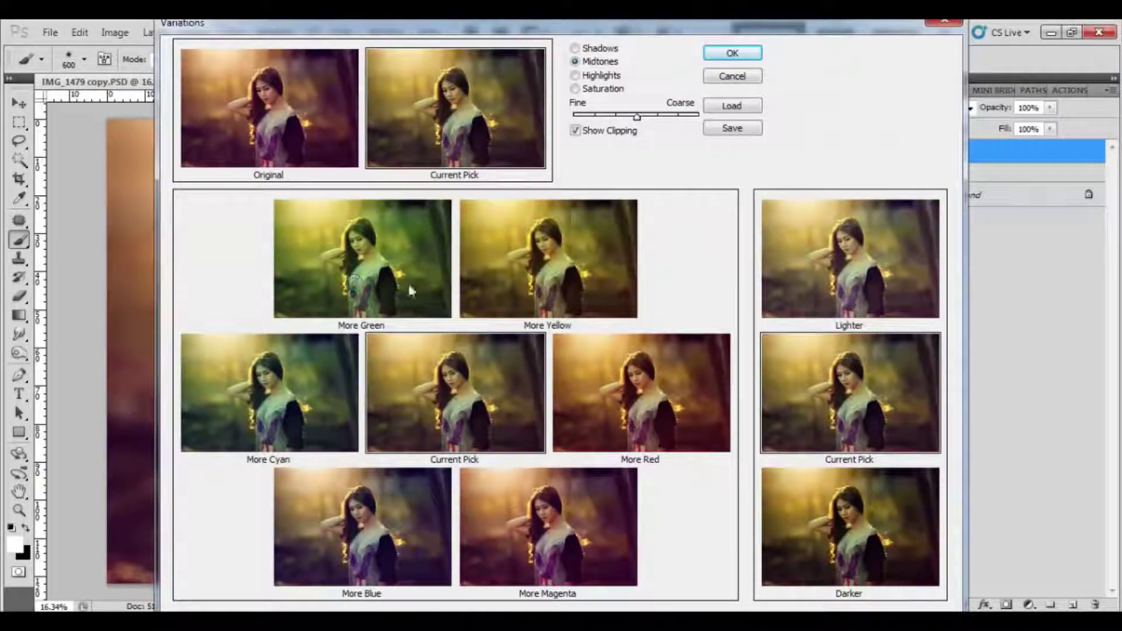
left_click(508, 285)
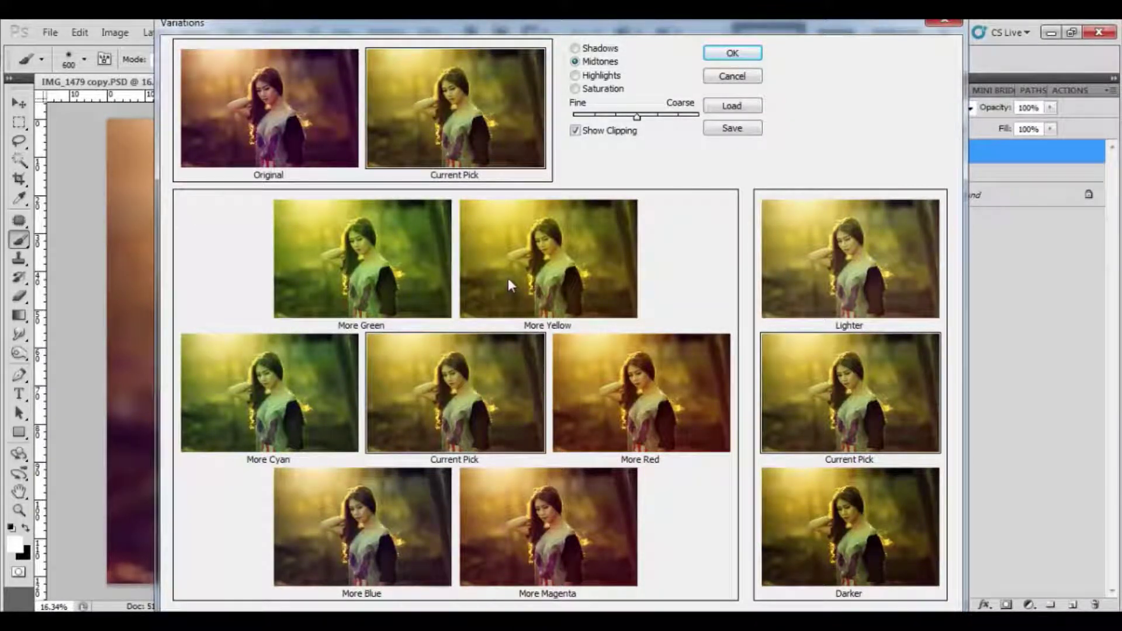
left_click(725, 52)
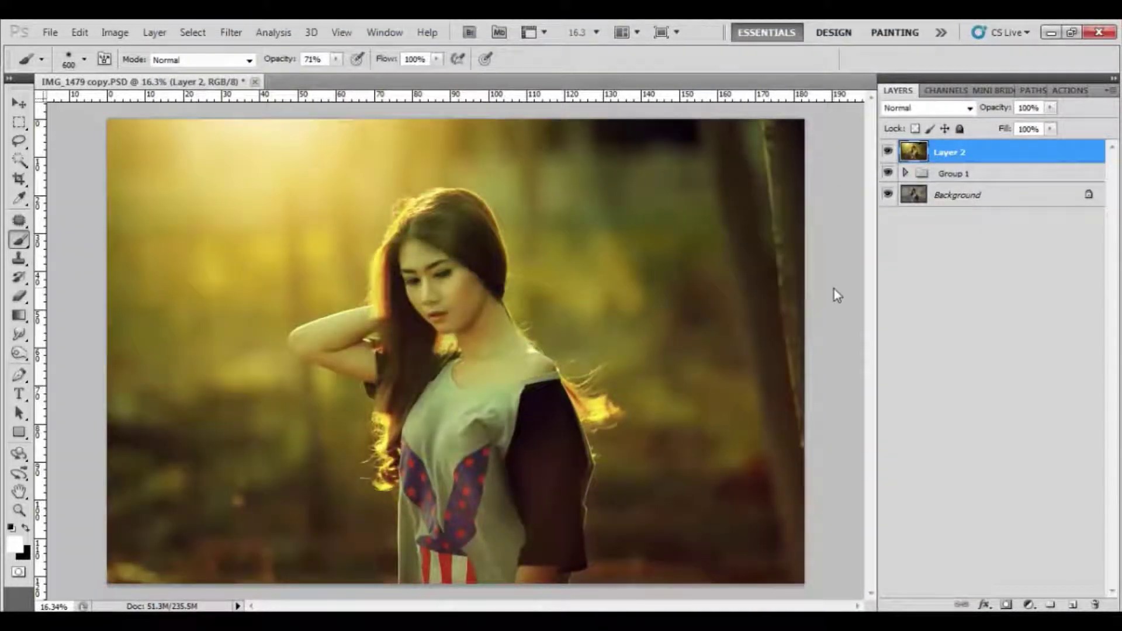
Hide and reshow Layer 2 and Group 1 to compare the tint against the original
left_click(888, 152)
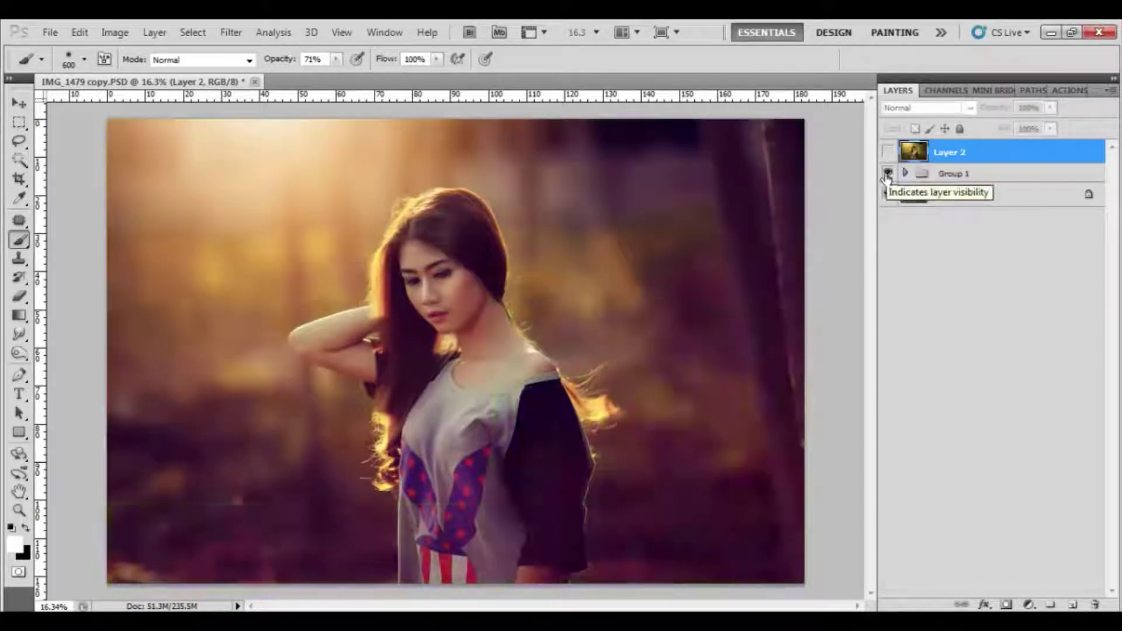
left_click(888, 174)
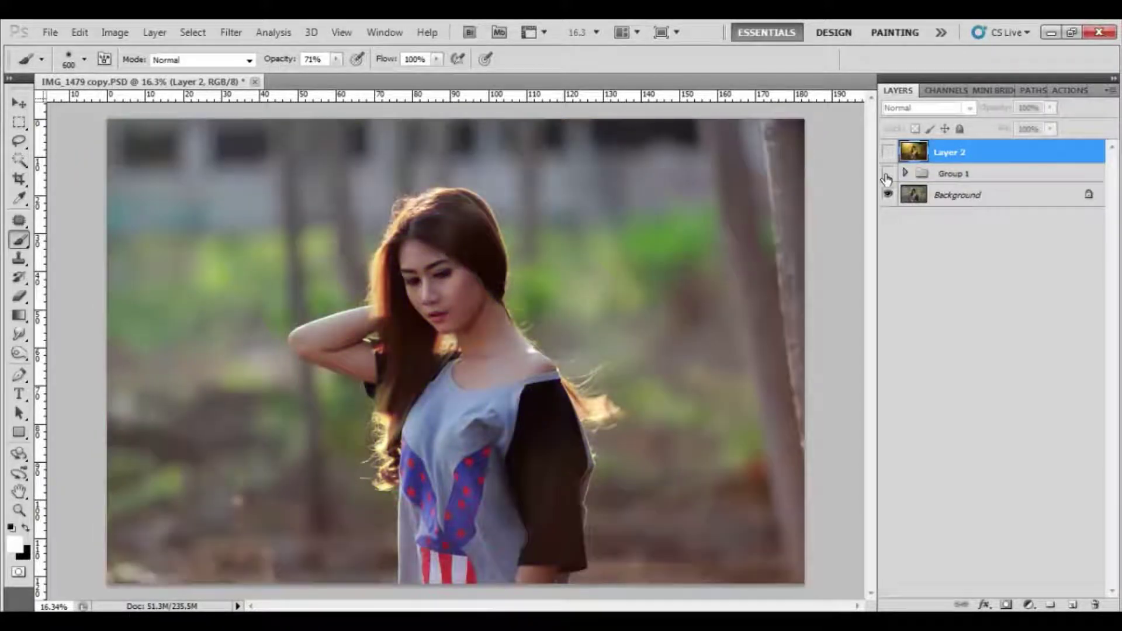
left_click(887, 173)
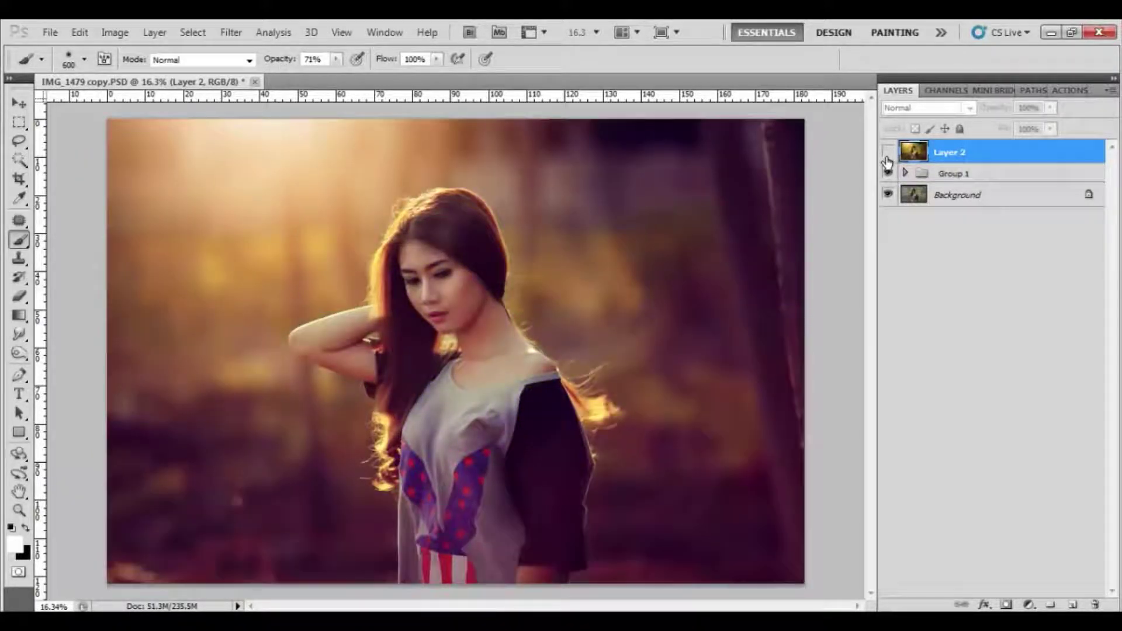
left_click(887, 152)
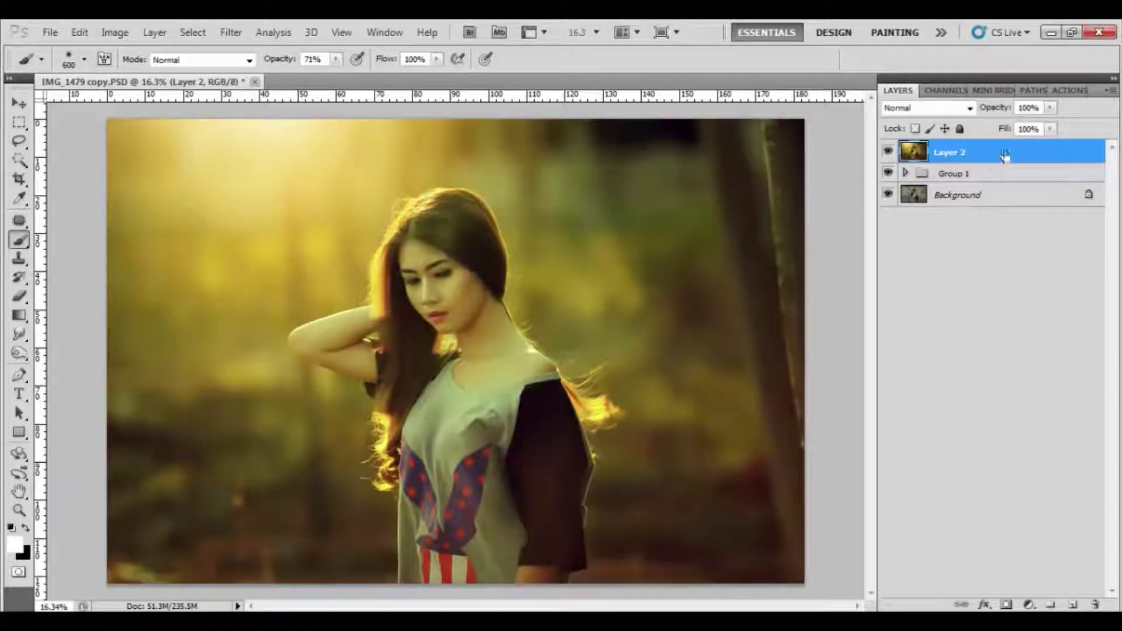
Lower Layer 2's opacity to 31% for a subtle golden tint
left_click_drag(1049, 111, 1003, 126)
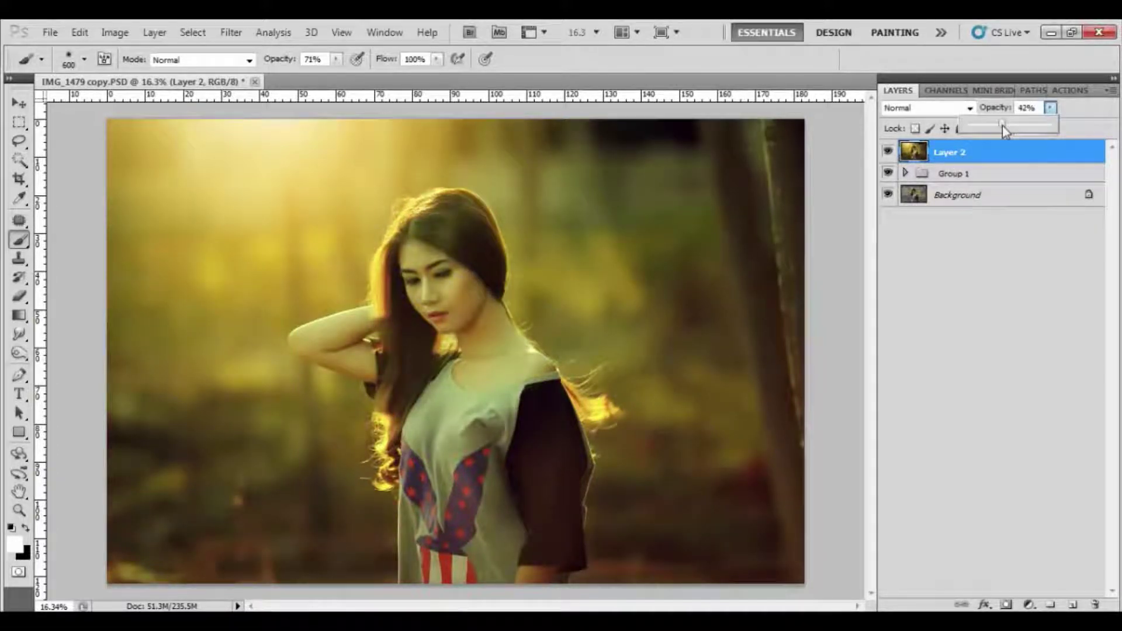
left_click_drag(1001, 125, 993, 127)
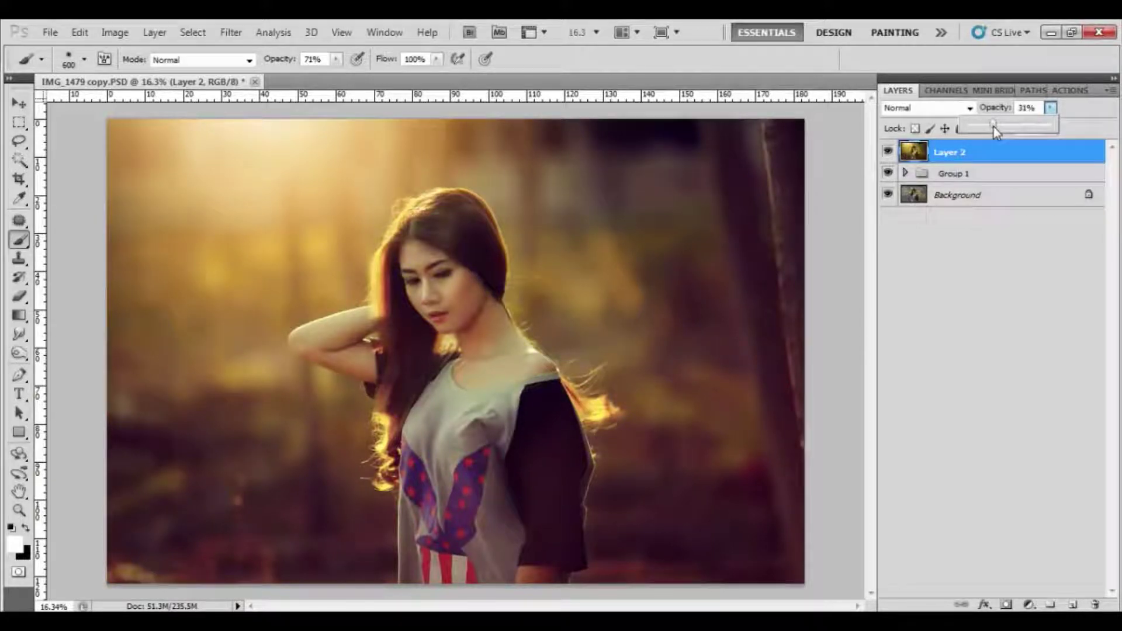
left_click(985, 159)
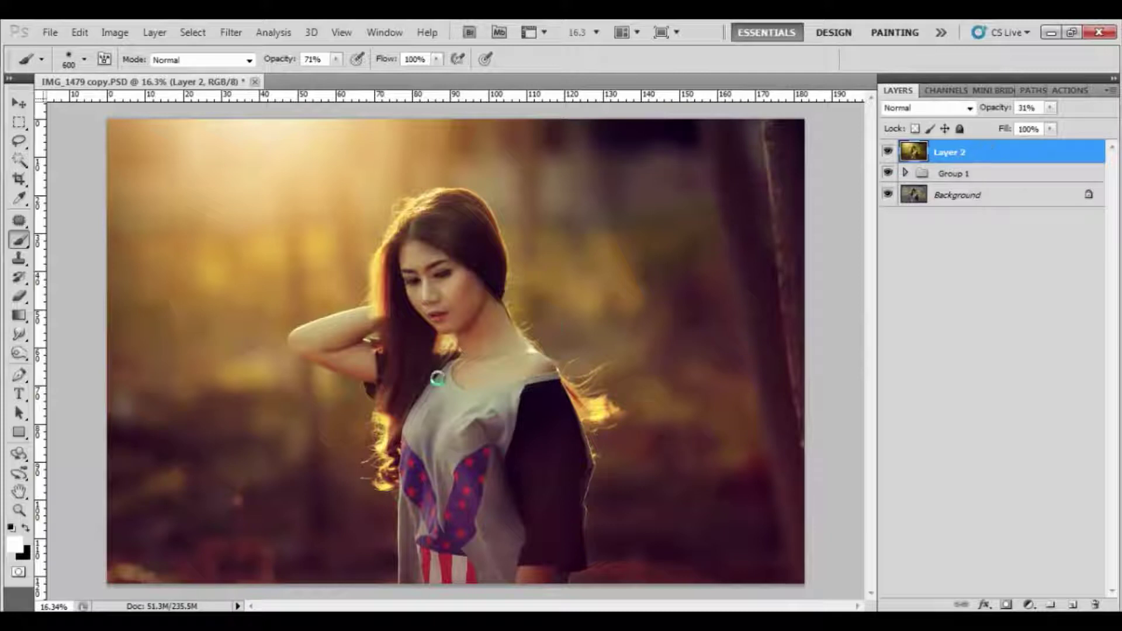
Stamp all visible layers into a new Layer 3 and flip it horizontally
key("ctrl+alt+shift+e")
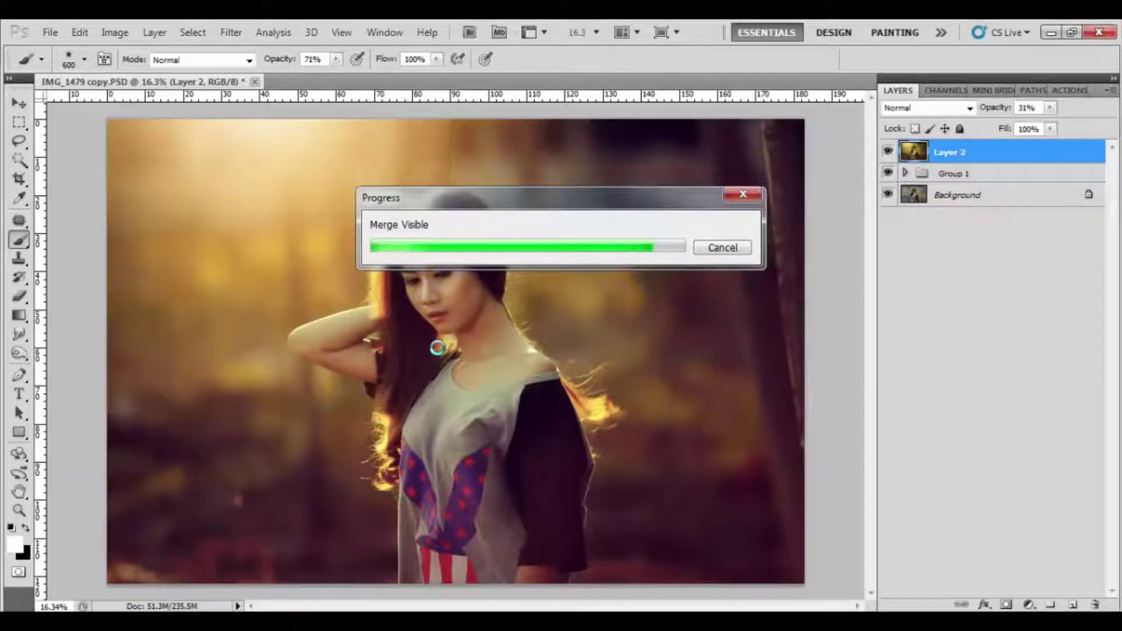
key("ctrl+t")
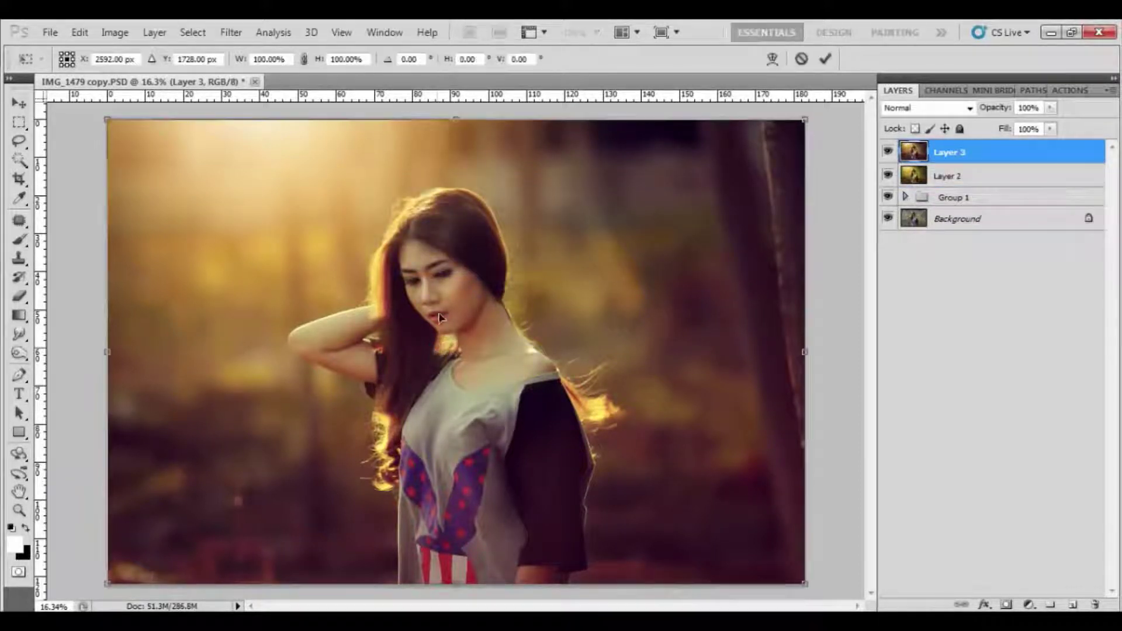
right_click(442, 311)
left_click(496, 541)
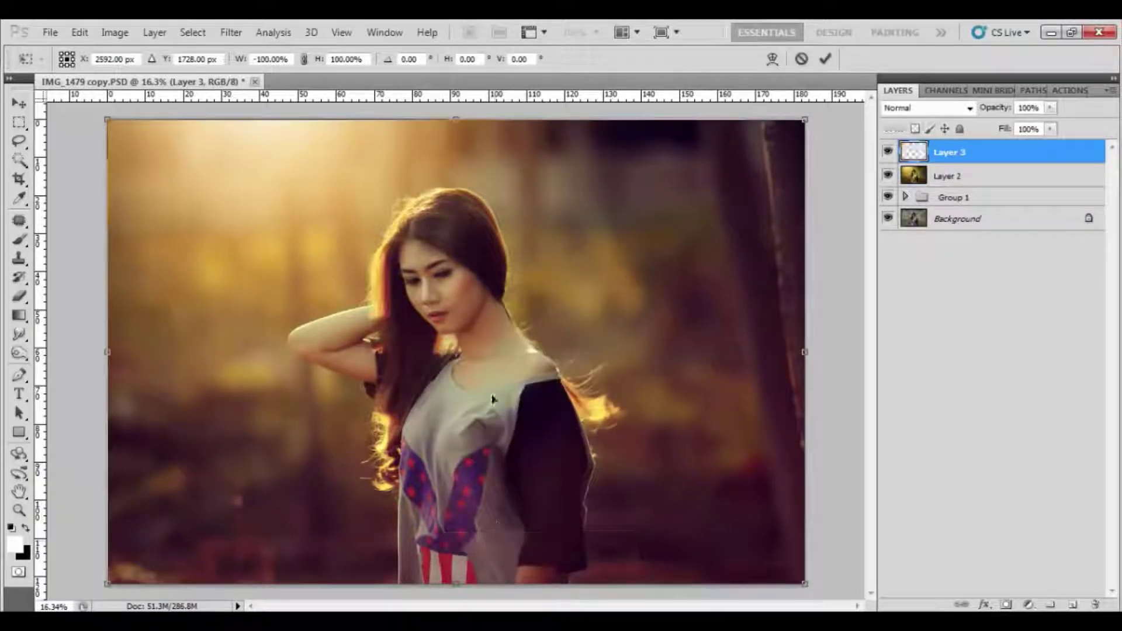
Enlarge Layer 3 to about 127%, tilt it about 2°, nudge it into place and commit
scroll(485, 341, "down", 1)
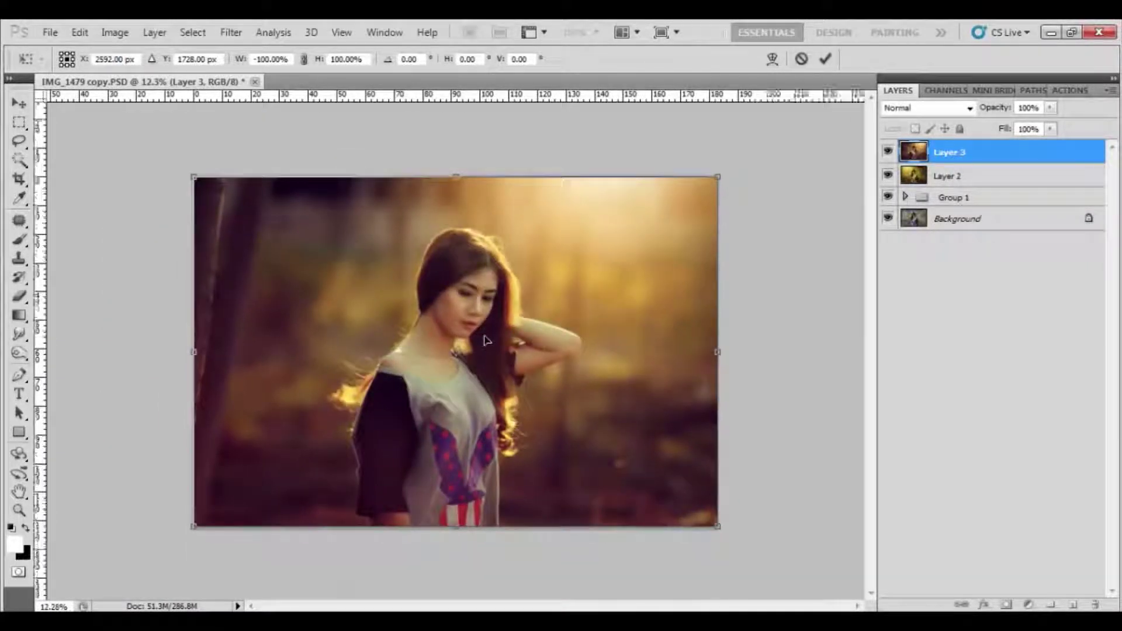
scroll(485, 341, "down", 2)
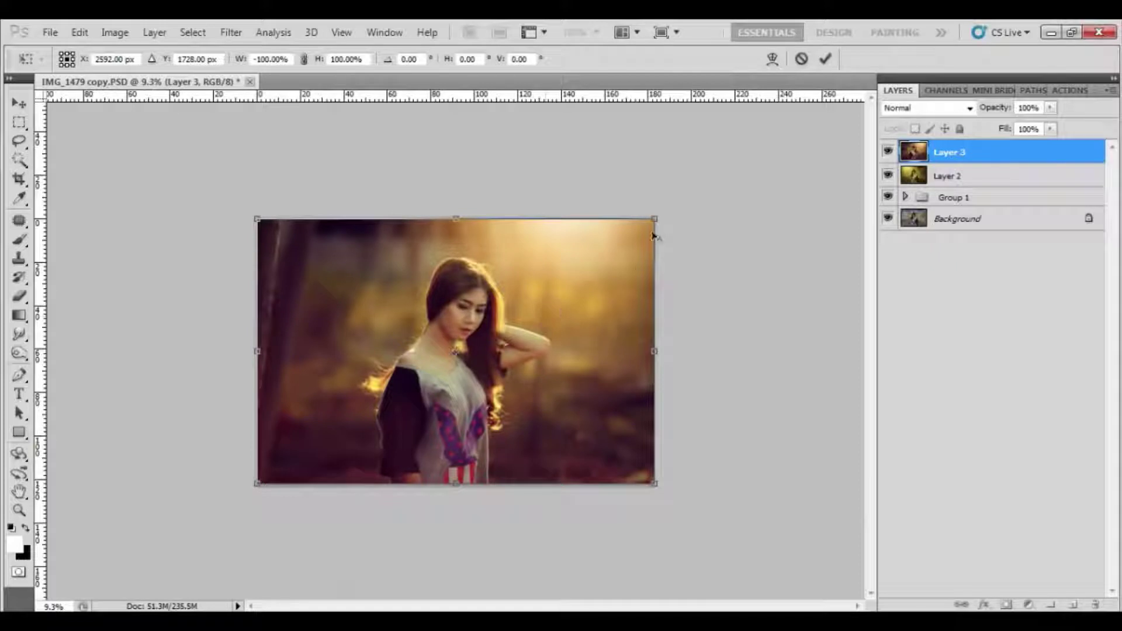
mouse_move(654, 236)
left_mouse_down()
mouse_move(720, 155)
mouse_move(698, 175)
mouse_move(708, 159)
left_mouse_up()
left_click_drag(501, 303, 480, 313)
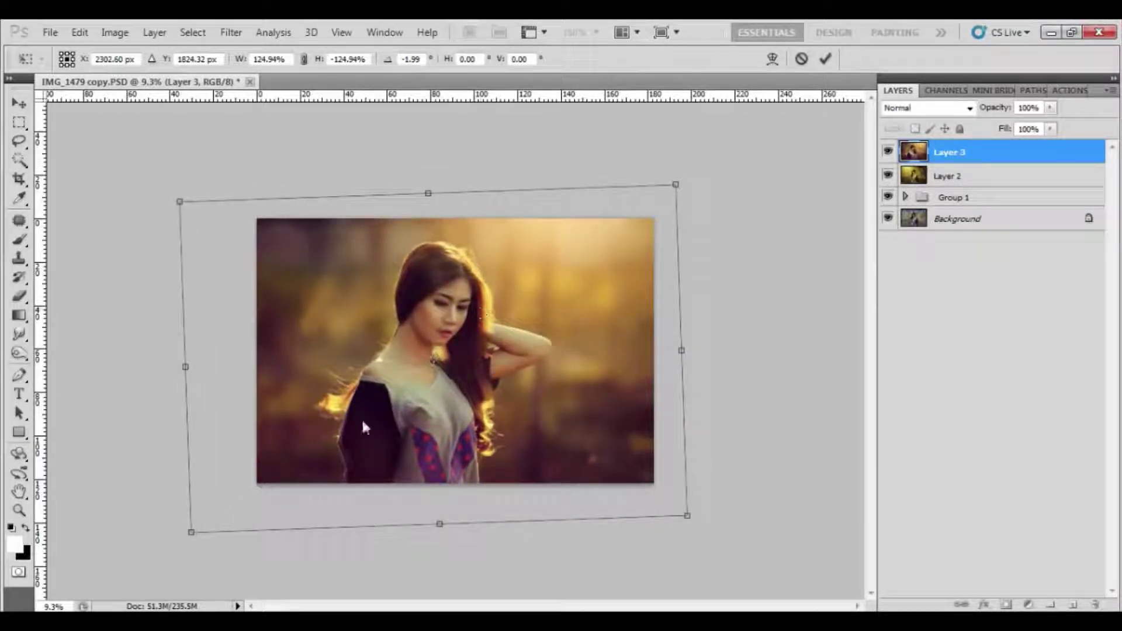
mouse_move(191, 532)
left_mouse_down()
mouse_move(176, 544)
mouse_move(184, 537)
left_mouse_up()
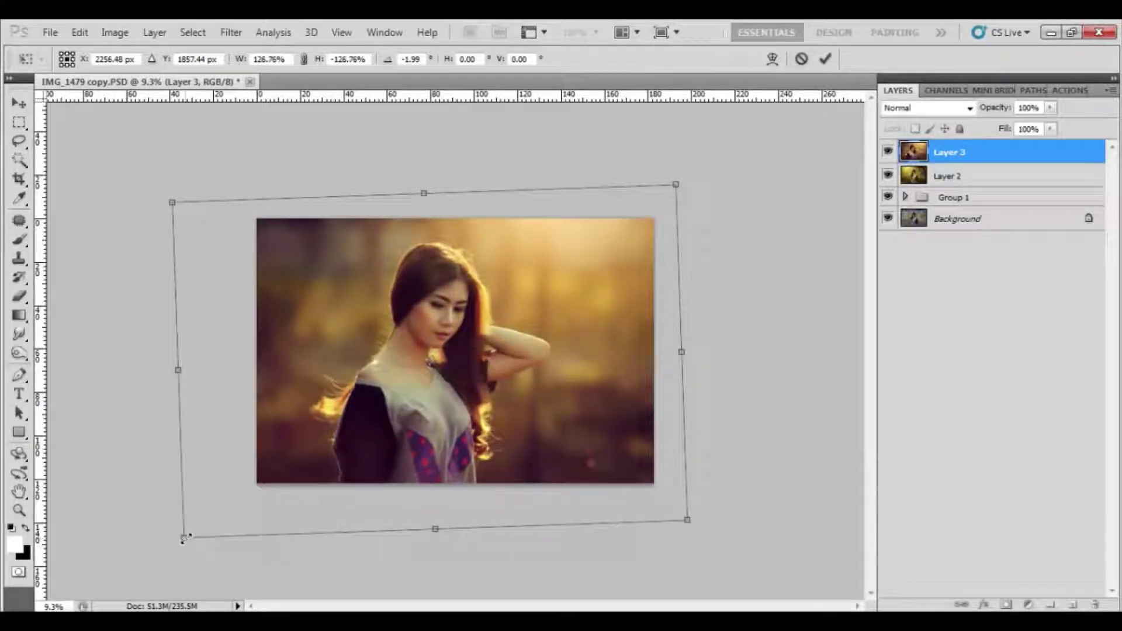
left_click_drag(270, 321, 263, 321)
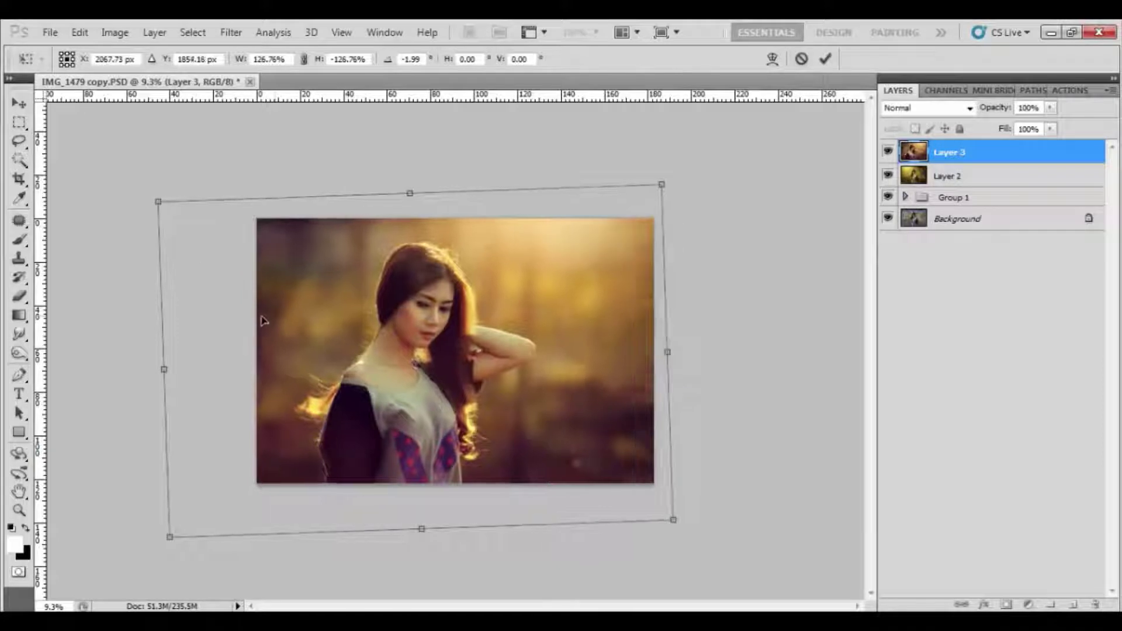
key("b")
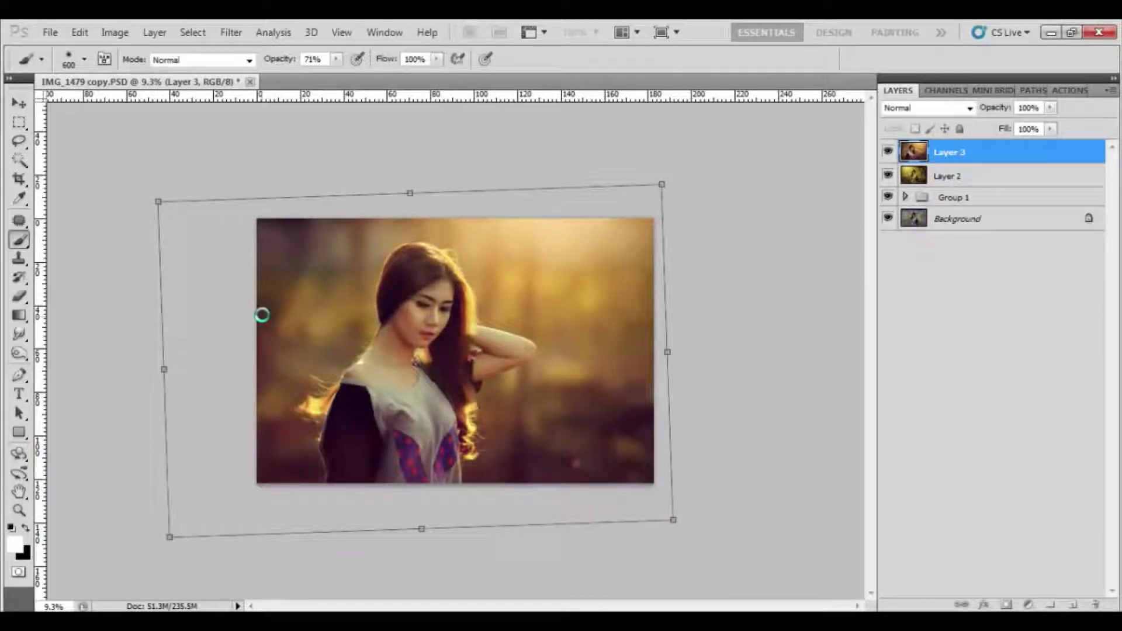
key("Return")
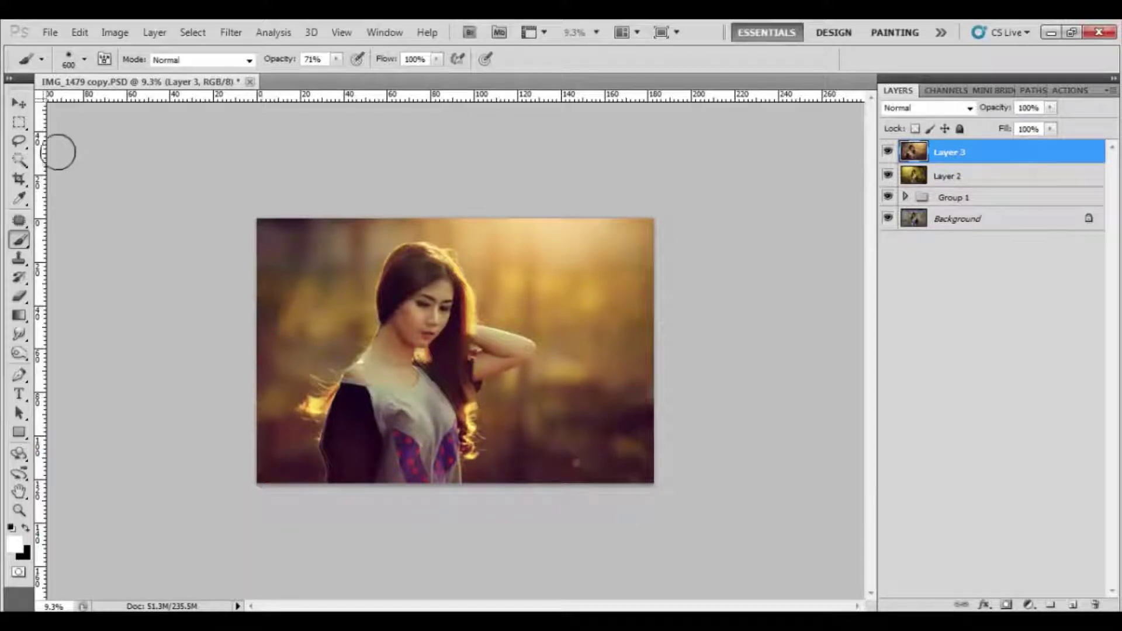